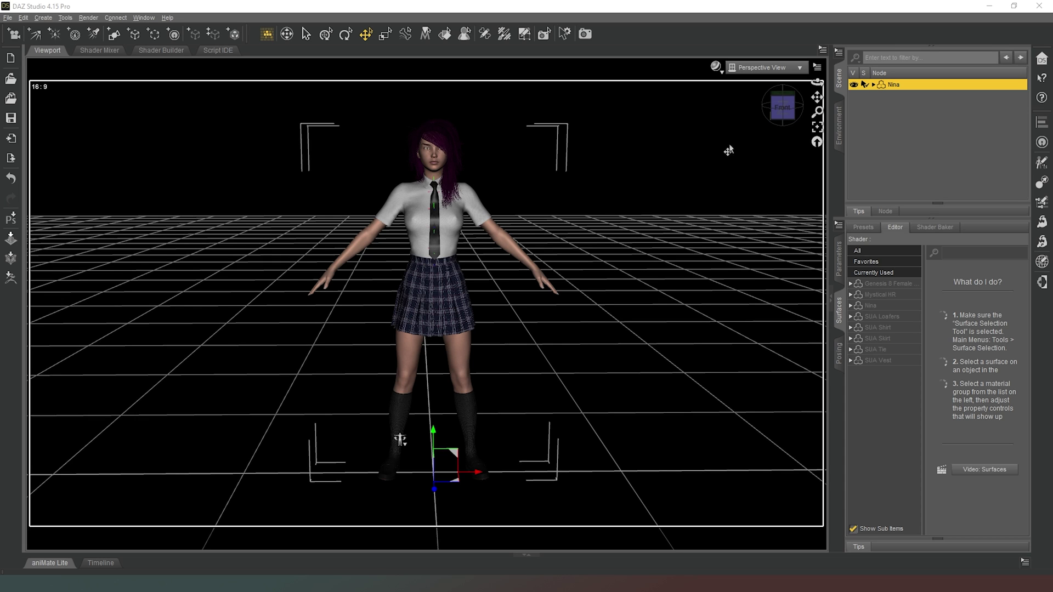
Step: Create a new camera with the default name and the Apply Default Settings option
left_click_drag(779, 108, 778, 118)
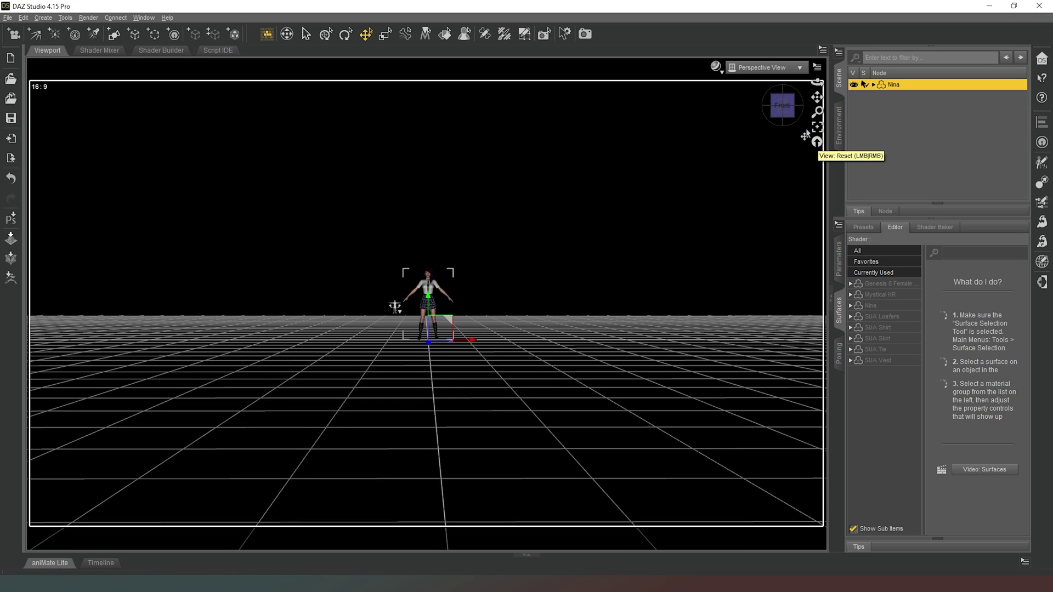
left_click(818, 143)
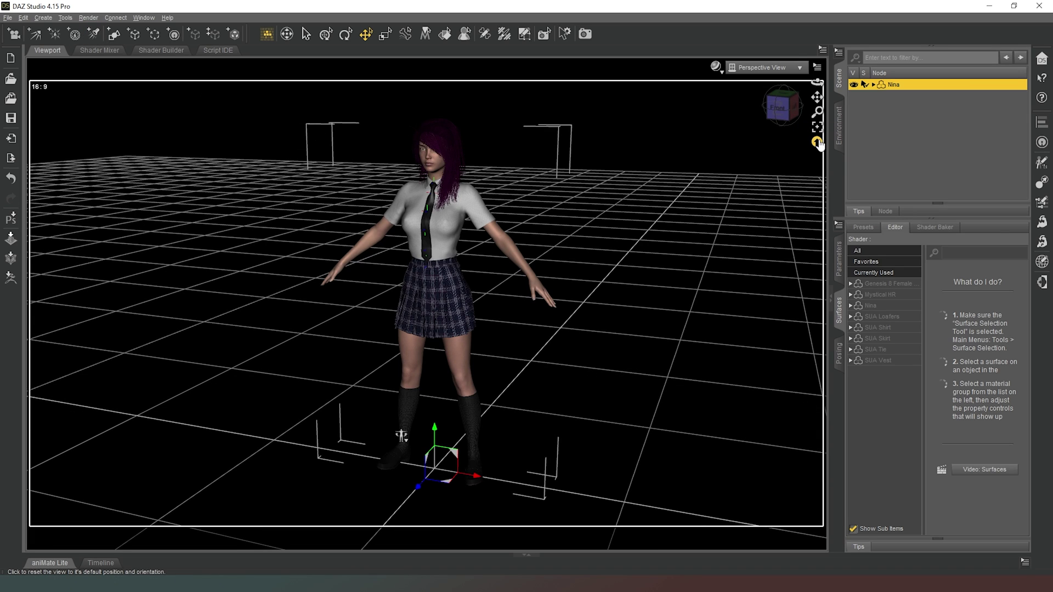
left_click(11, 35)
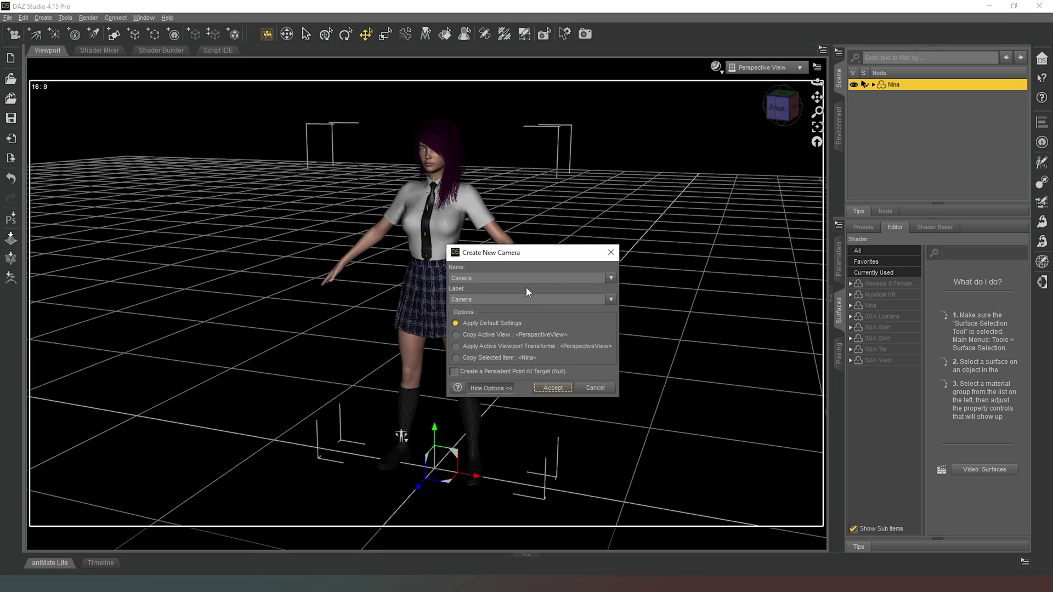
left_click(555, 390)
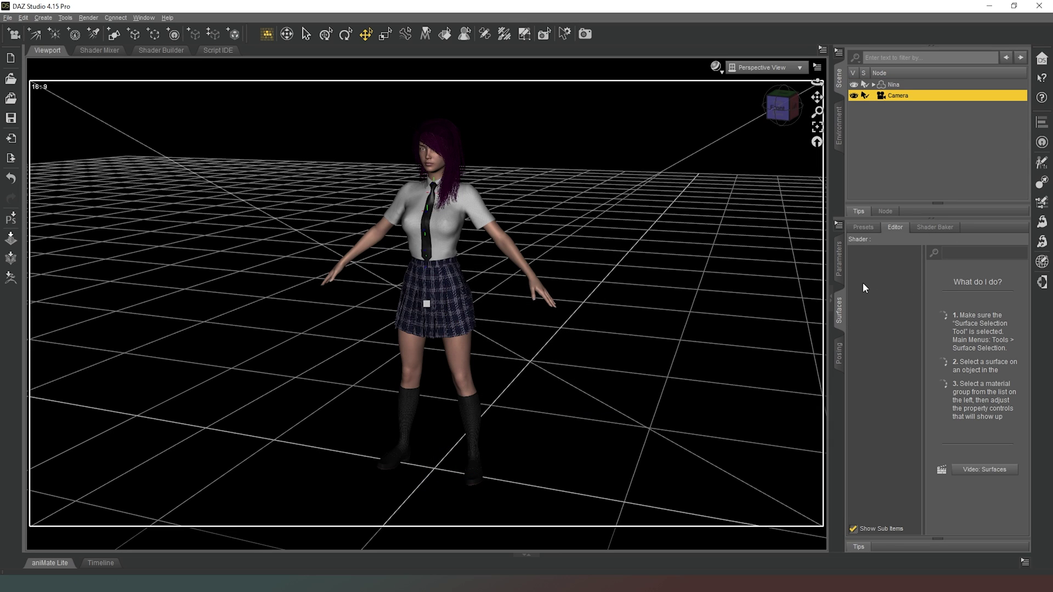
Step: Set the camera's X Translate to 0, Y Translate to 160 and Z Translate to 2000
left_click(839, 258)
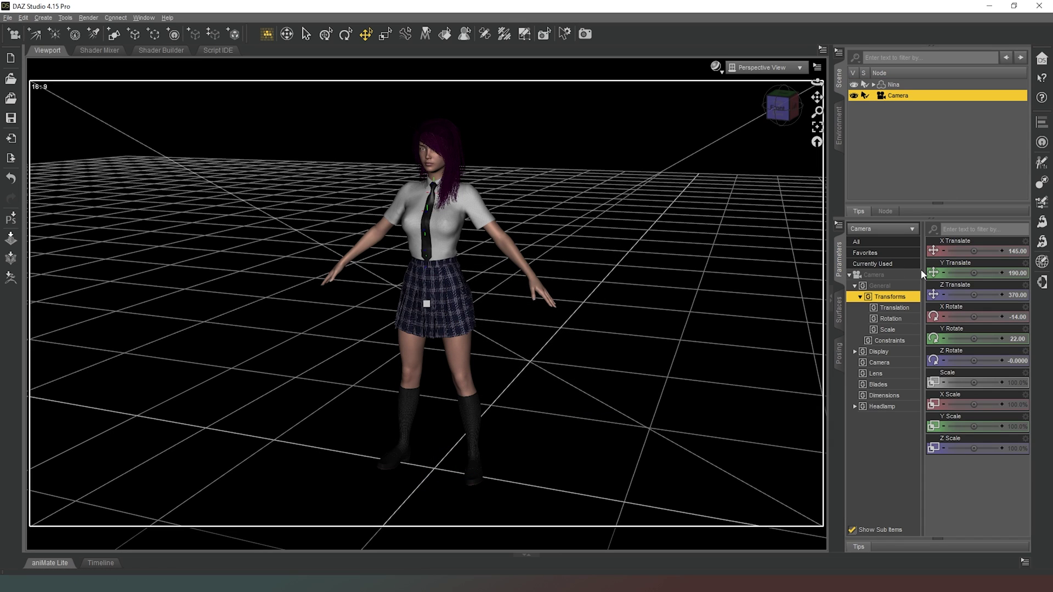
left_click(1018, 254)
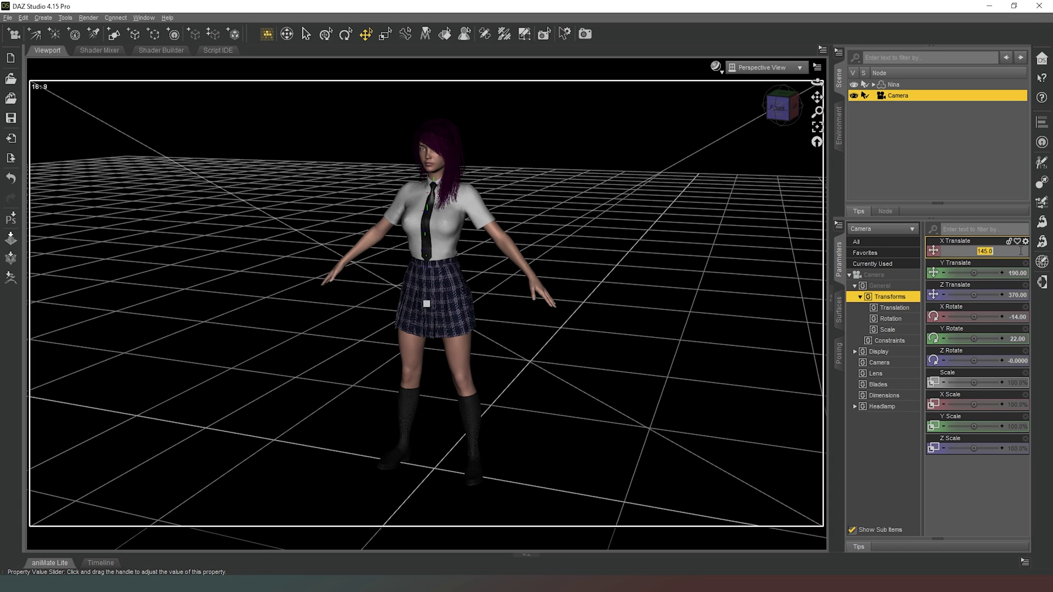
key("Return")
left_click(1012, 273)
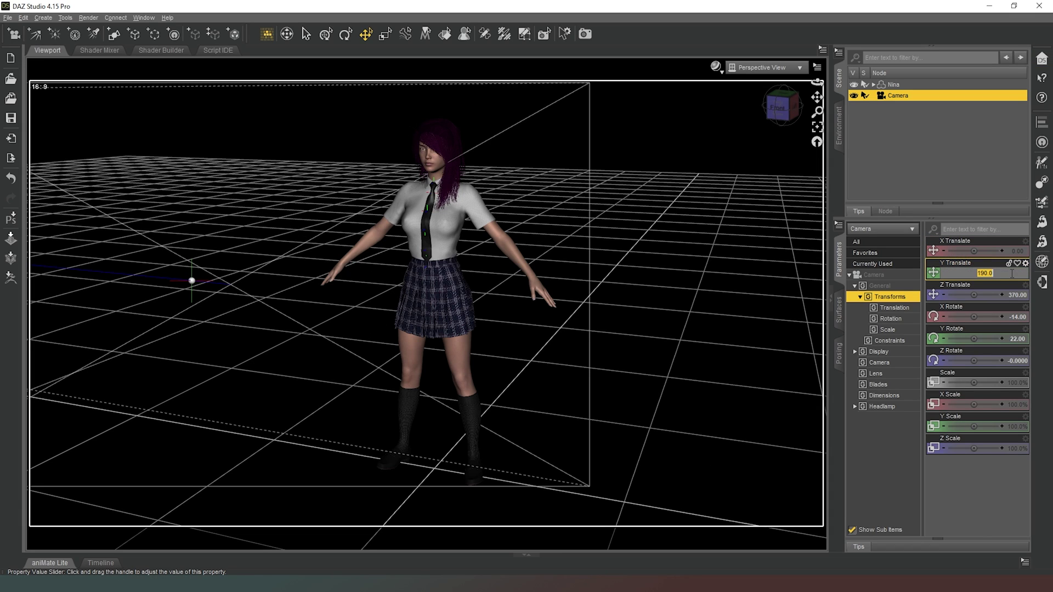
type("160")
key("Return")
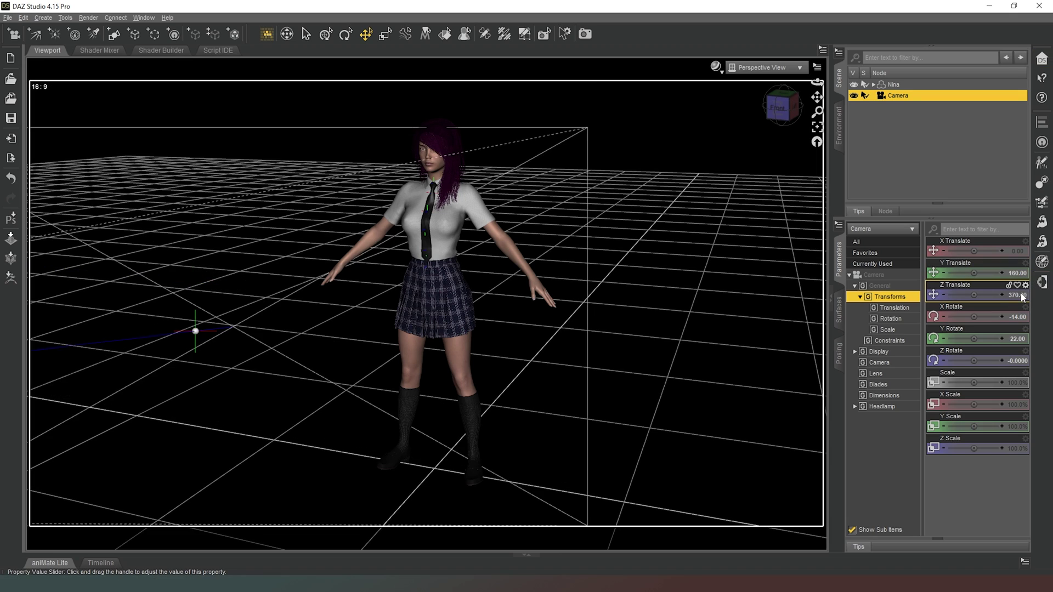
left_click(1014, 296)
type("200")
key("Return")
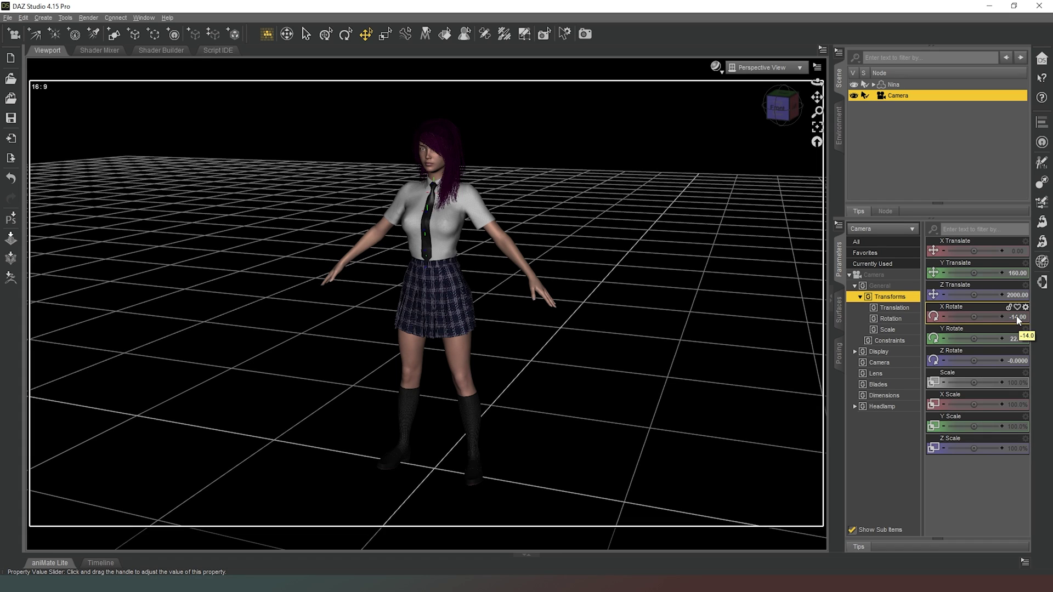
Step: Reset the camera's X, Y and Z rotation to 0
left_click(1019, 317)
type("0")
key("Return")
left_click(1015, 339)
type("0")
key("Return")
left_click(1019, 360)
type("020")
key("Return")
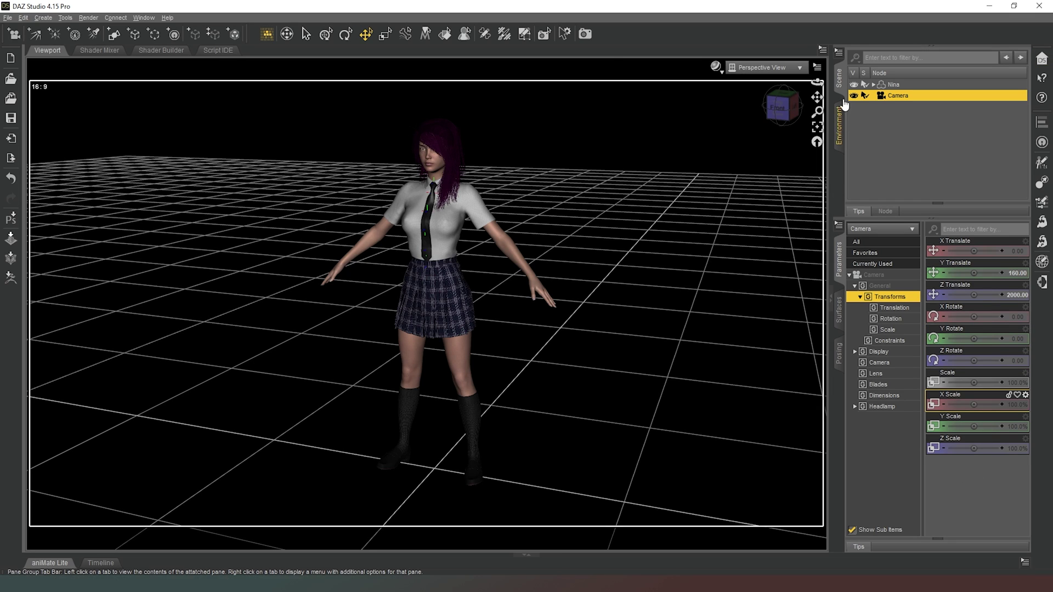
Step: Look through the new camera and raise its focal length to about 538.5 mm
left_click(776, 68)
left_click(757, 161)
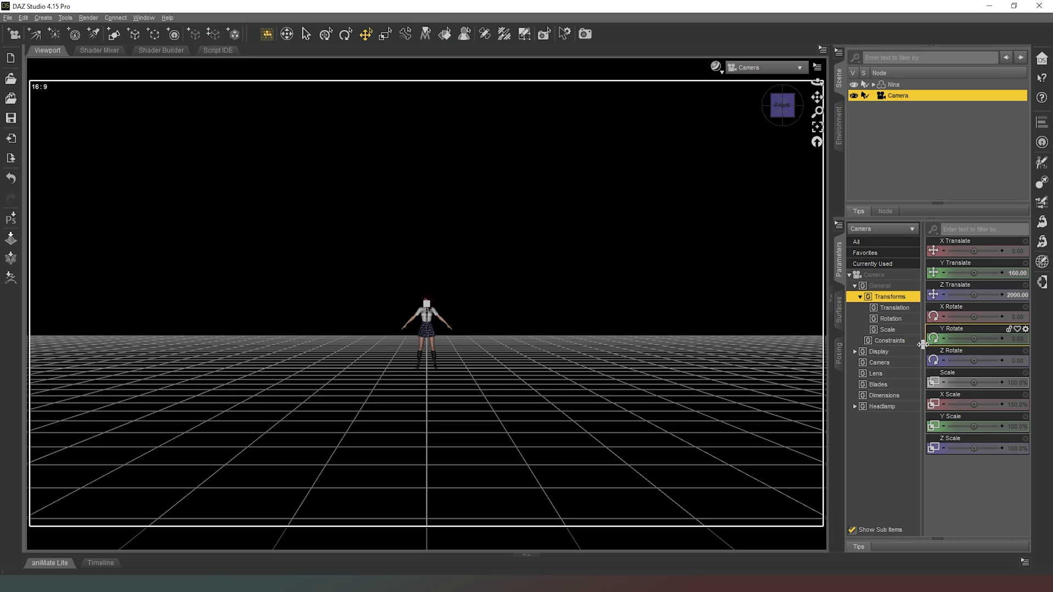
left_click(887, 364)
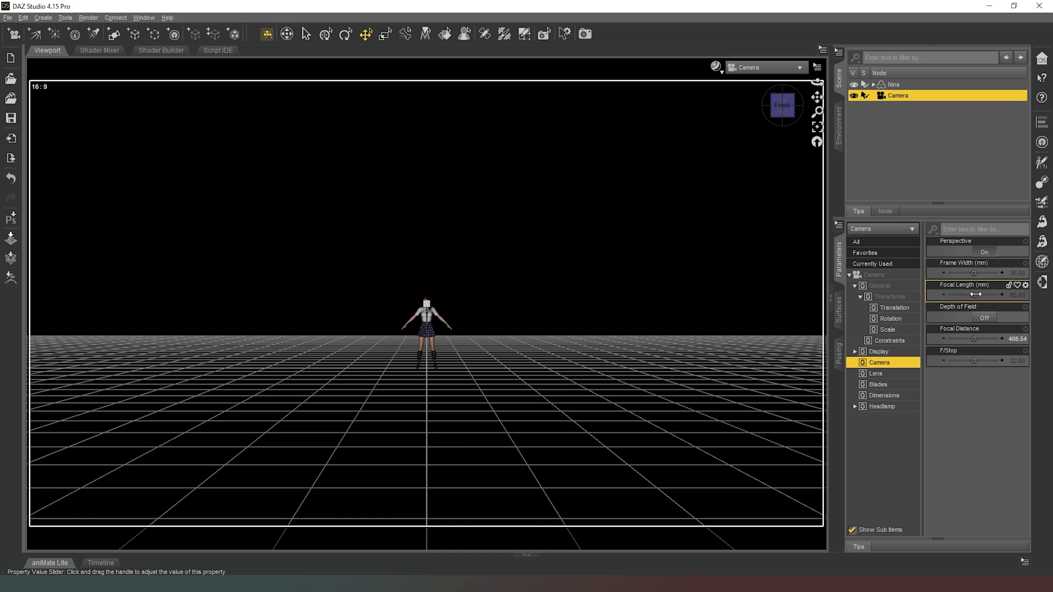
mouse_move(975, 295)
left_mouse_down()
mouse_move(990, 295)
mouse_move(974, 295)
left_mouse_up()
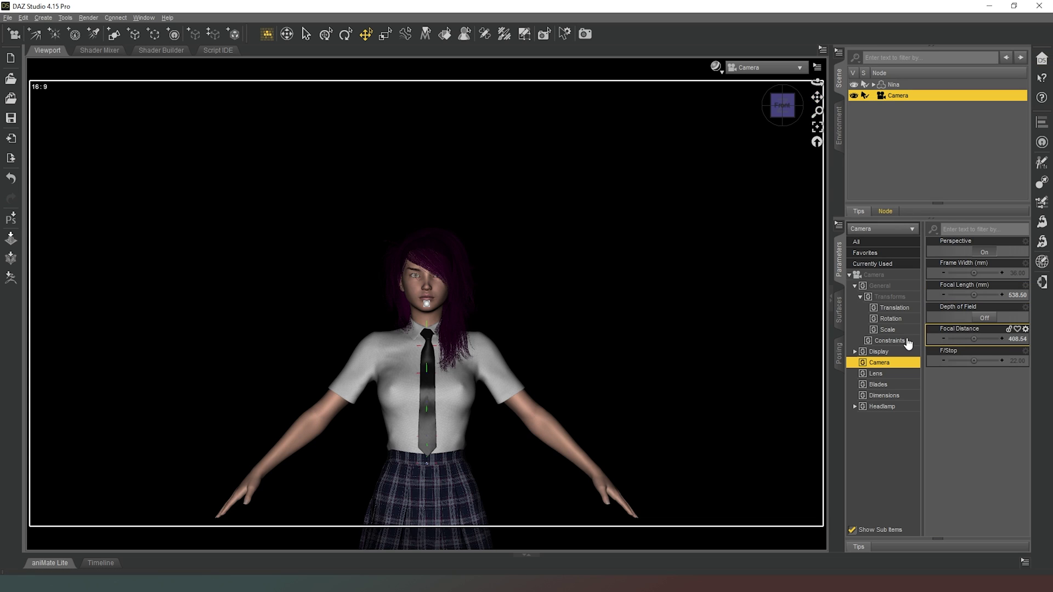
Step: Frame the figure from head to thighs with the camera's focal length at about 641 mm and Y Translate at about 128.2
left_click(877, 276)
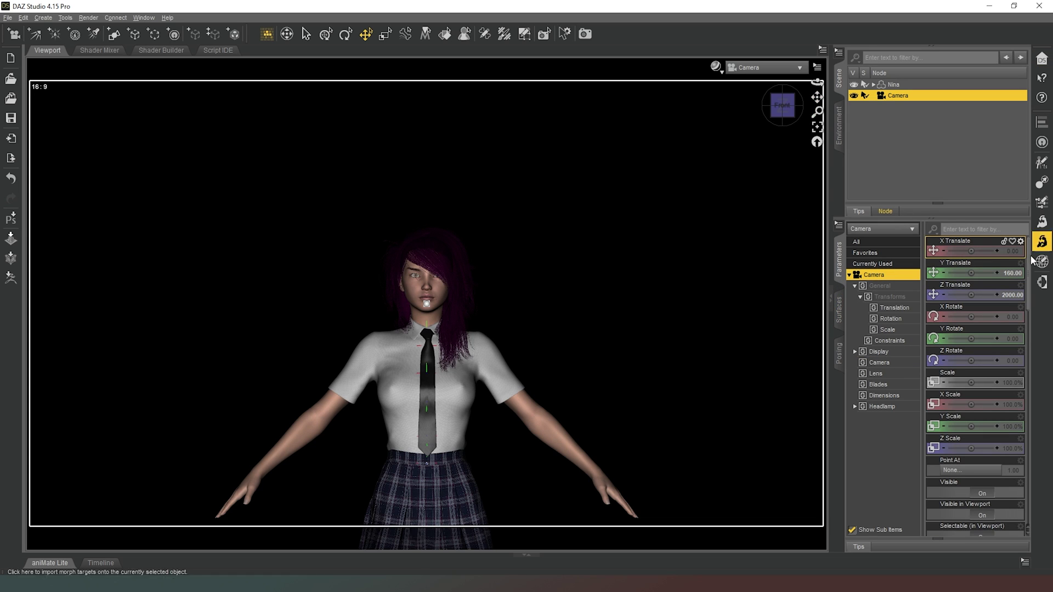
left_click_drag(971, 273, 958, 274)
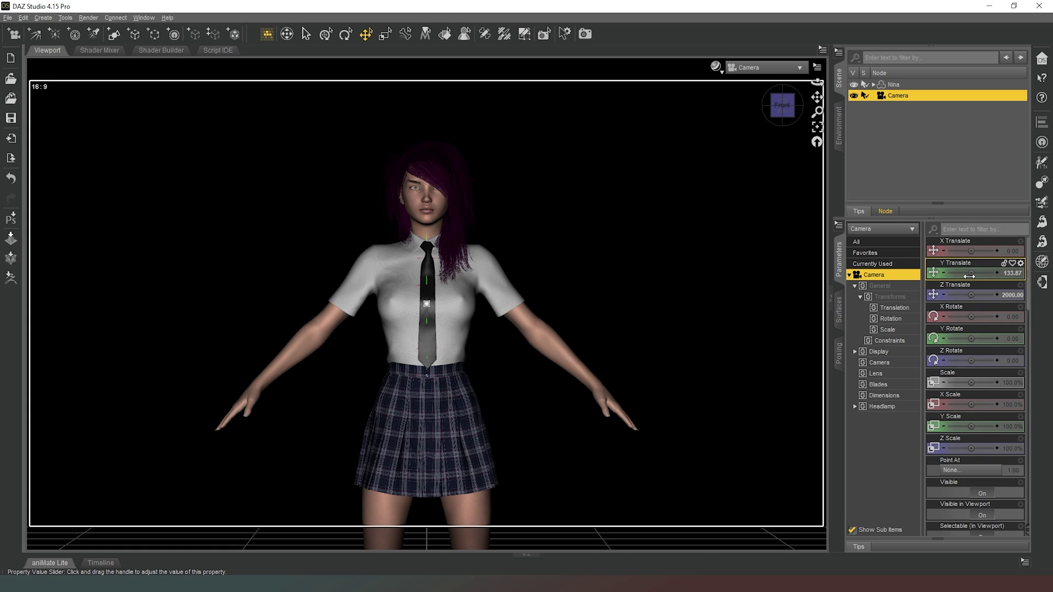
left_click_drag(970, 275, 960, 275)
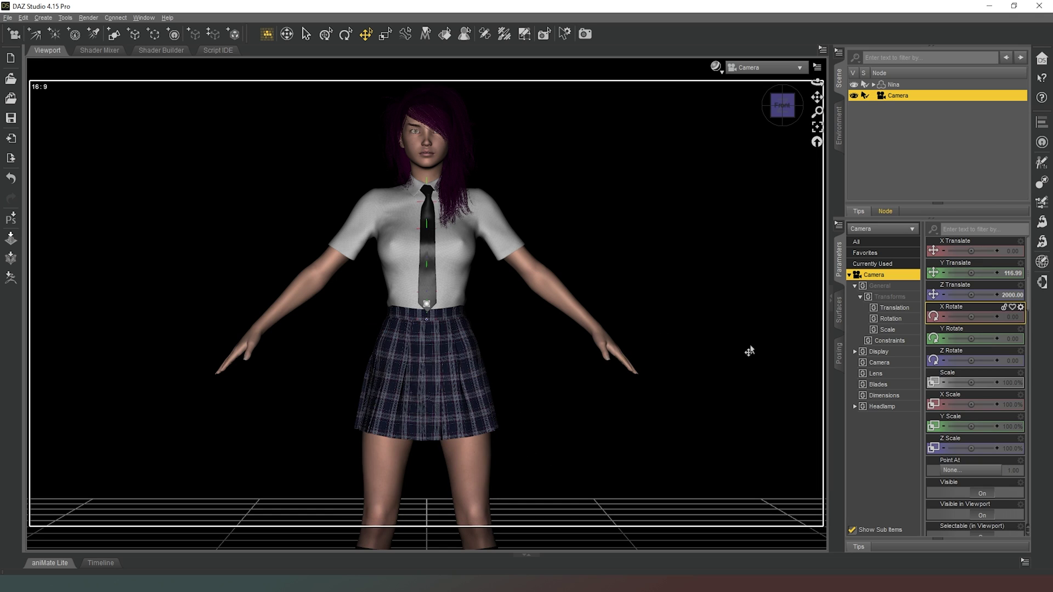
left_click(893, 363)
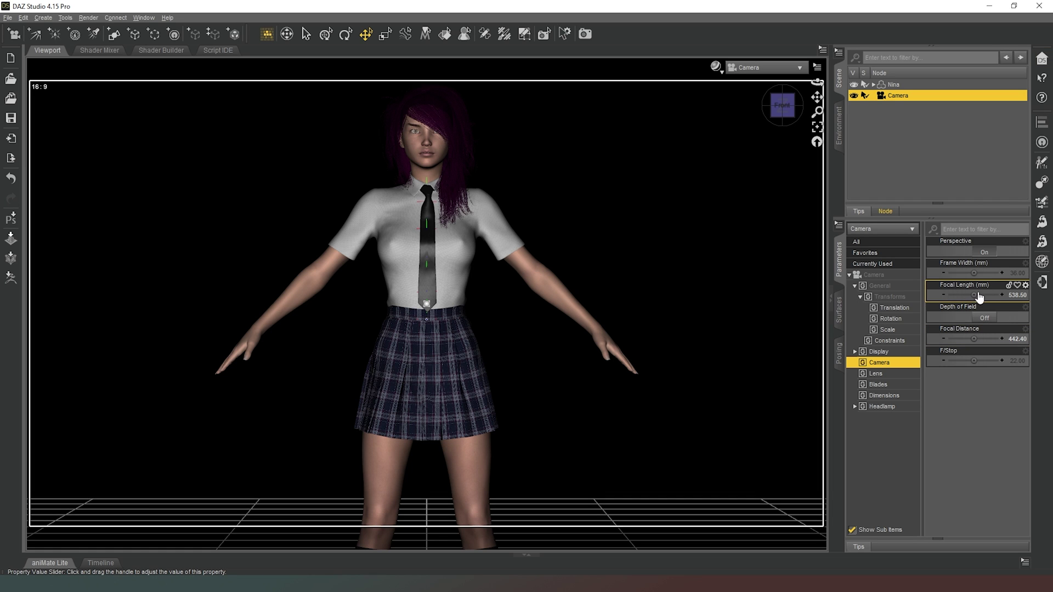
left_click_drag(974, 296, 986, 295)
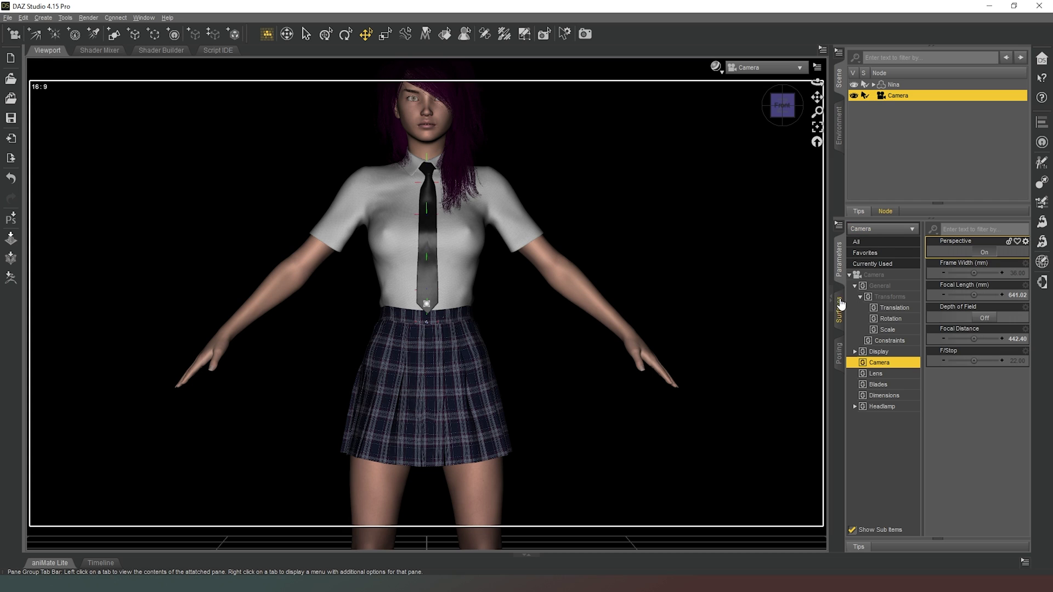
left_click(872, 275)
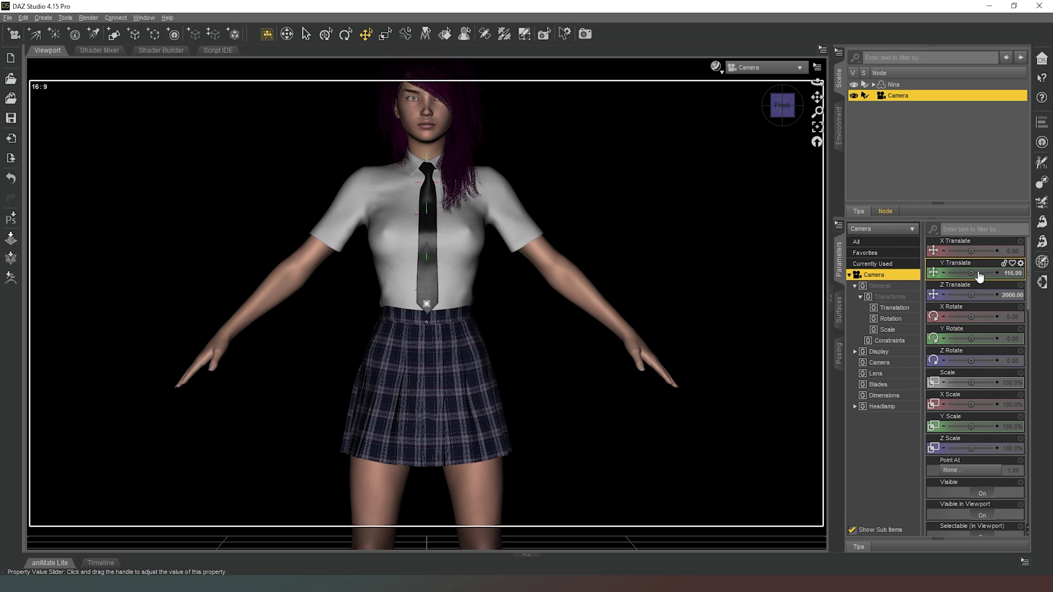
left_click_drag(971, 271, 978, 271)
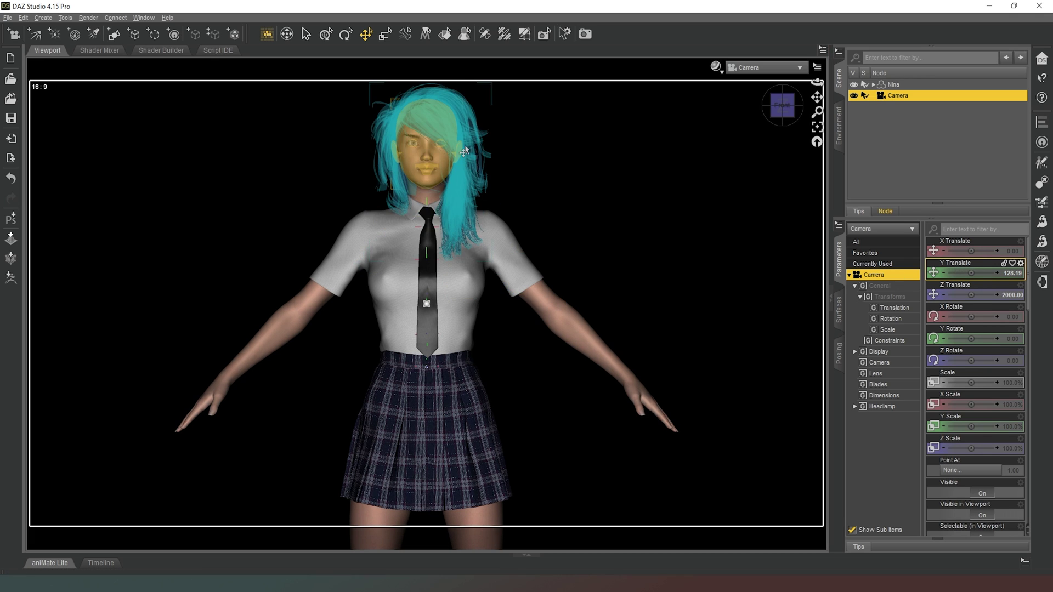
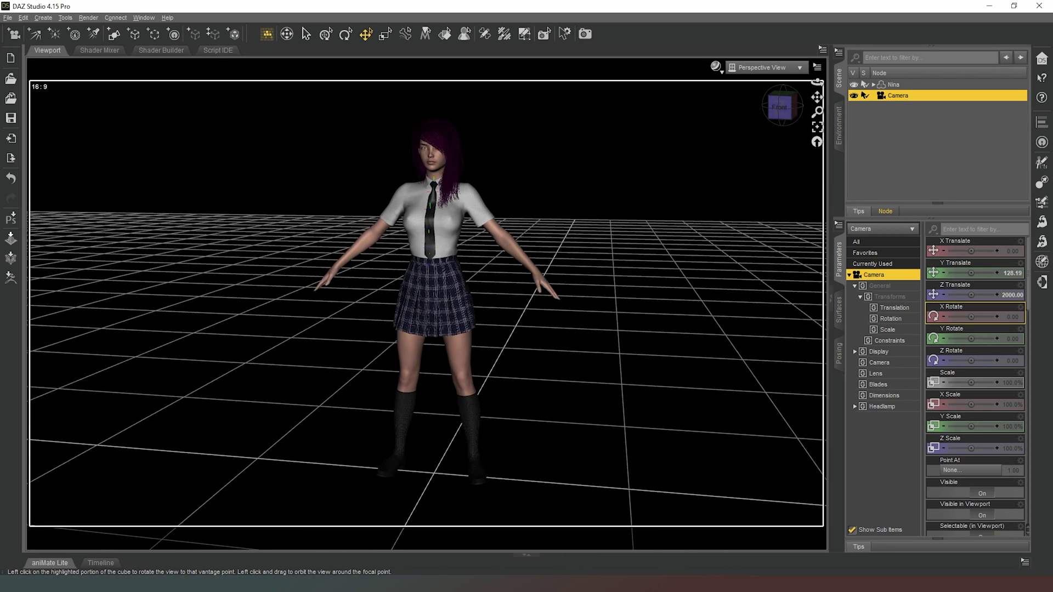
Step: Create a 1 m plane primitive and move it up in front of the figure, at about Y 187 and Z 106
left_click(110, 39)
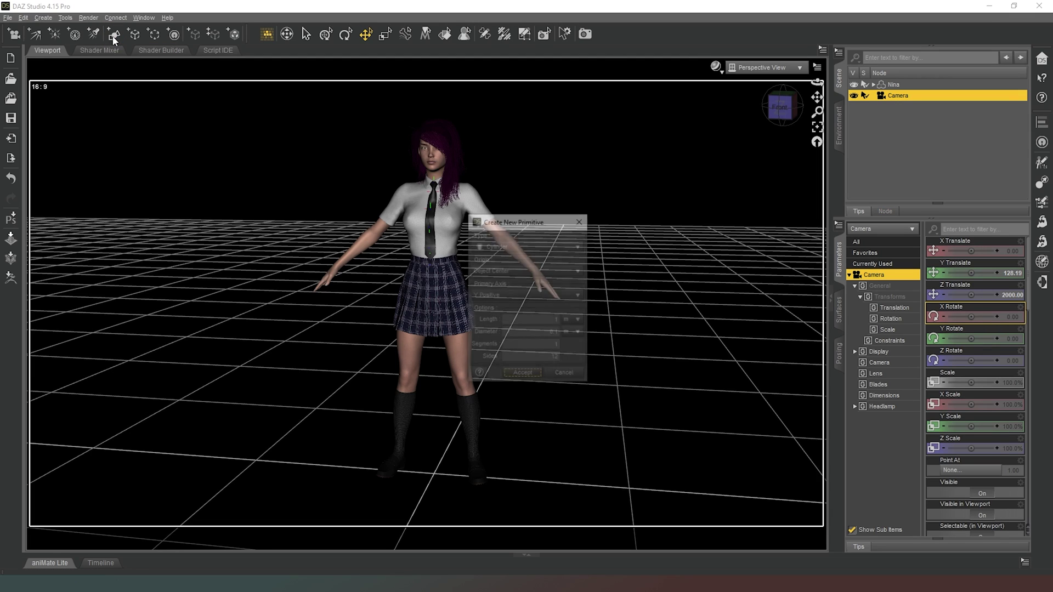
left_click(550, 252)
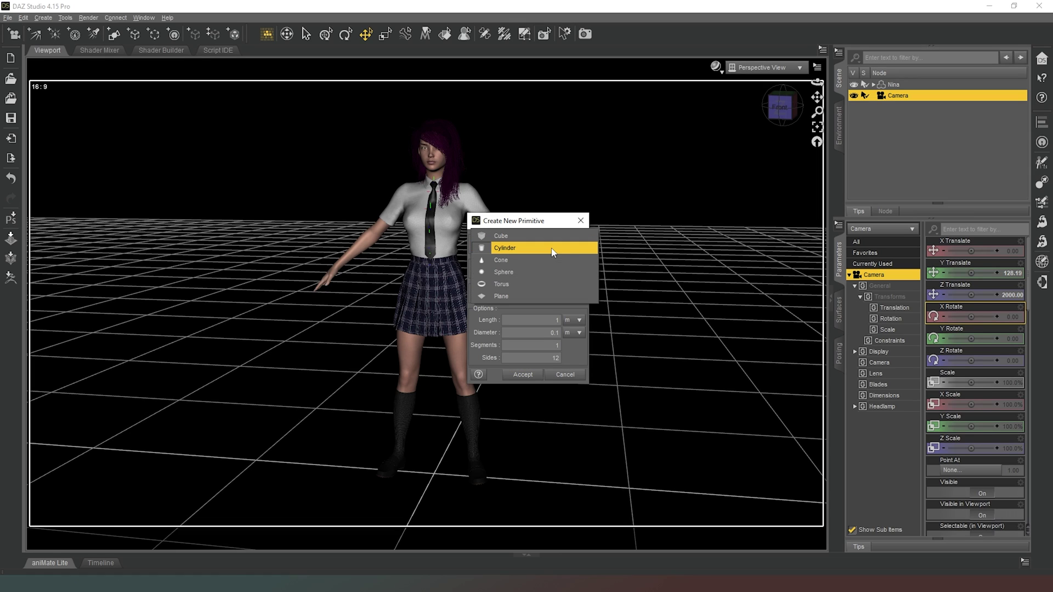
left_click(517, 295)
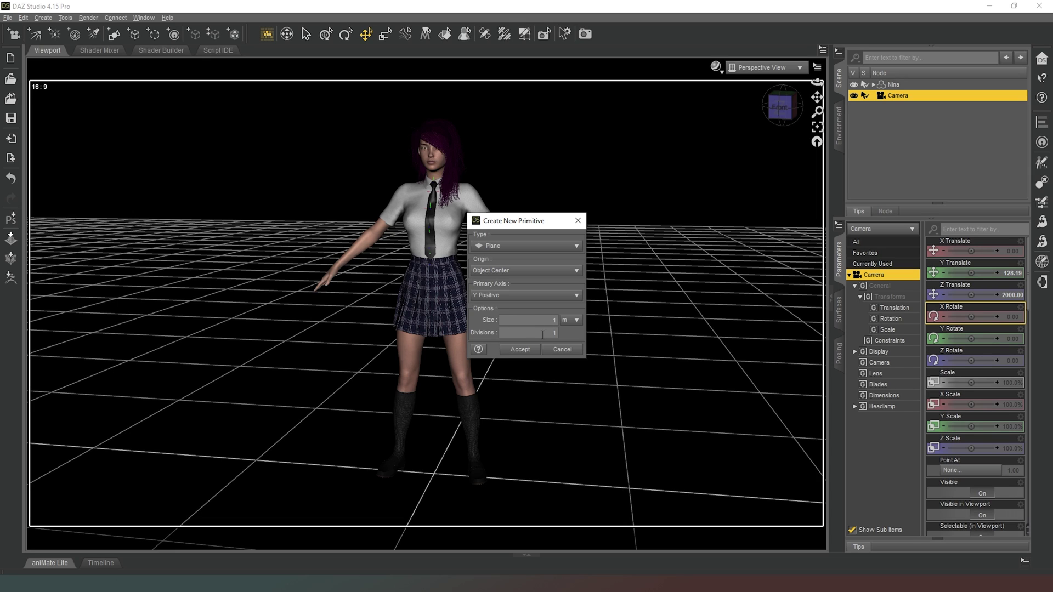
left_click(518, 349)
left_click(505, 458)
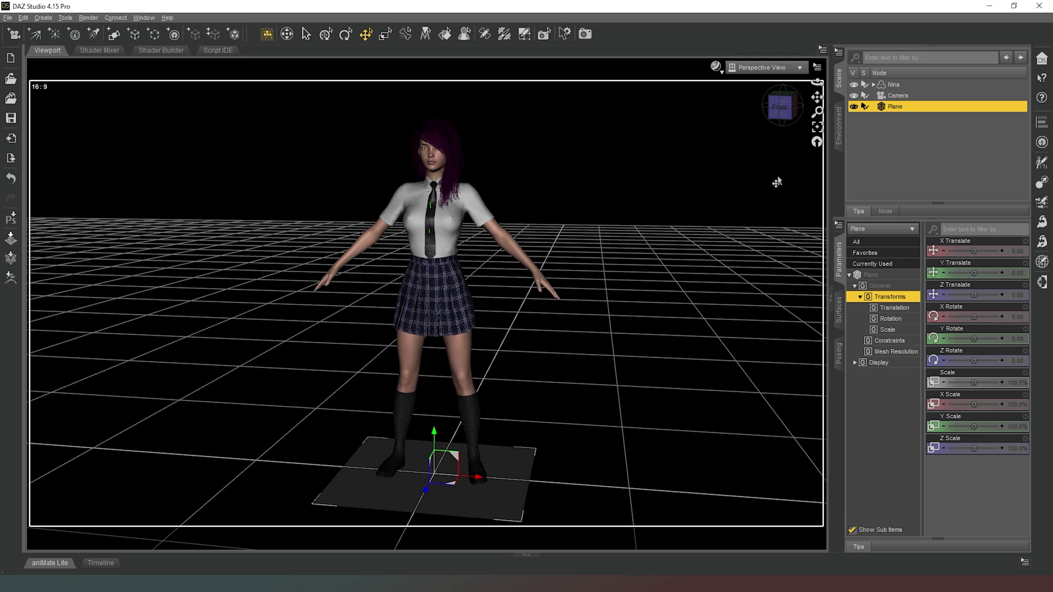
left_click(798, 116)
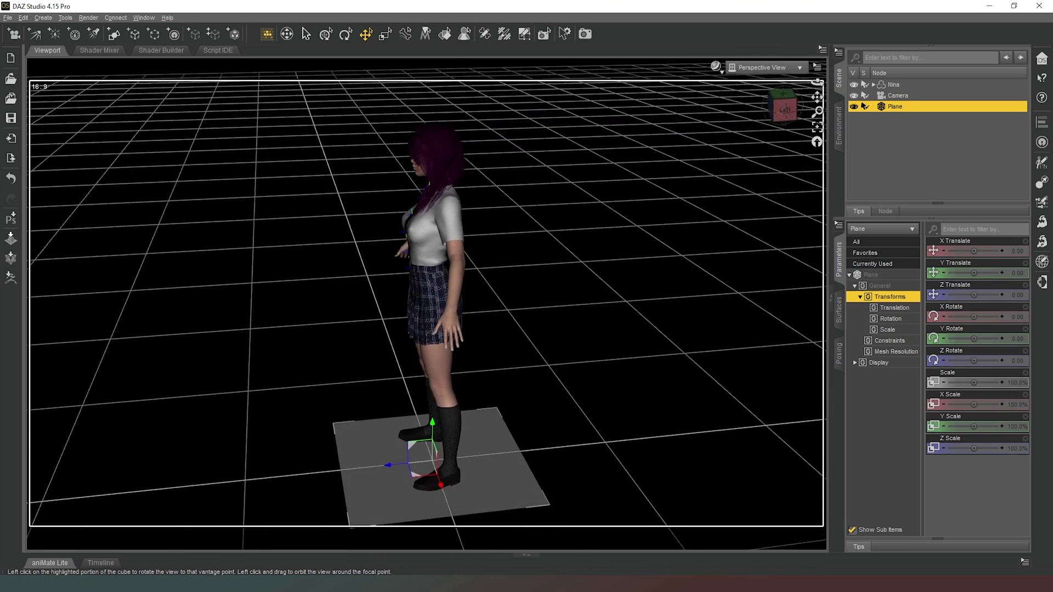
left_click_drag(384, 467, 234, 70)
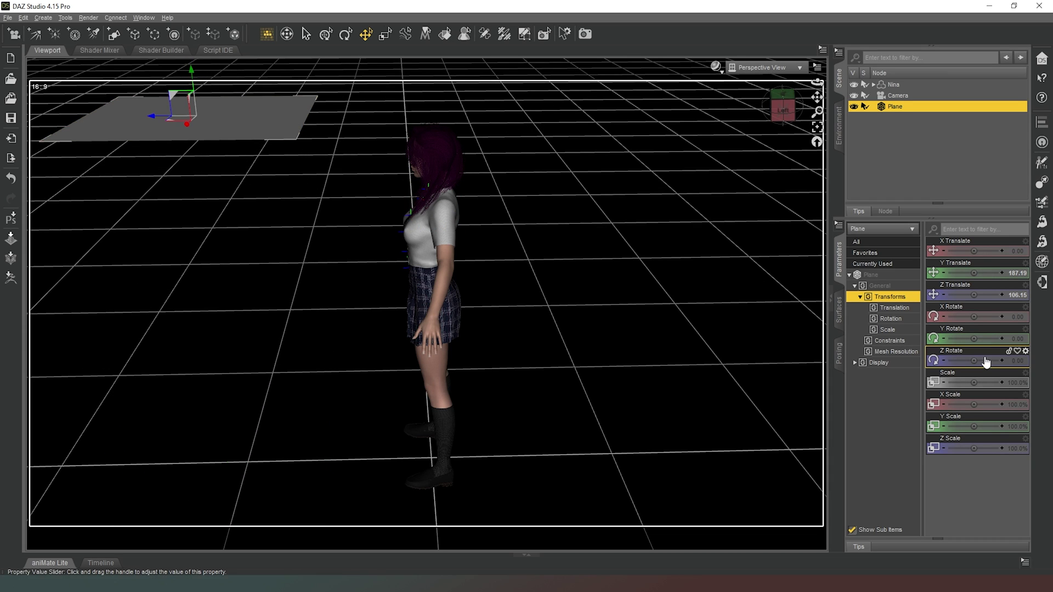
left_click_drag(1019, 338, 1022, 339)
left_click(1023, 339)
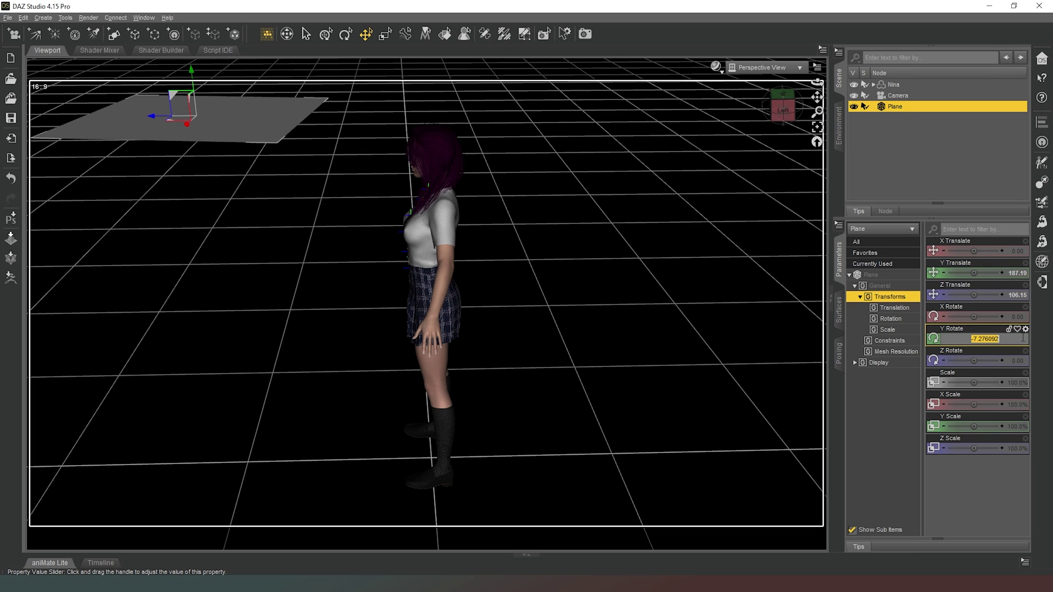
type("0")
key("Return")
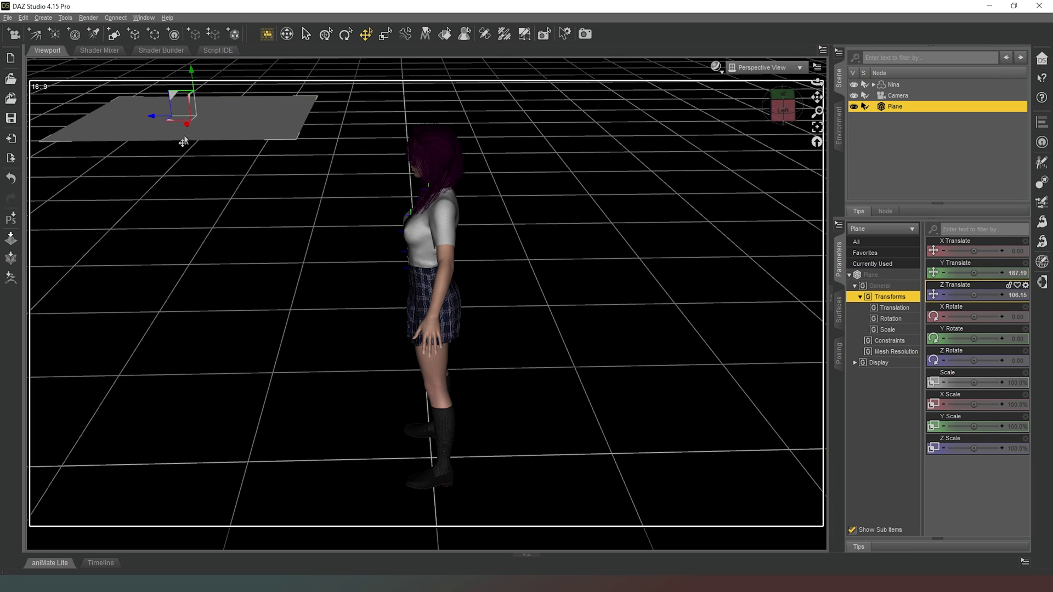
Step: Tilt the plane about 53 degrees in X and scale it to about 31.4% in Z and 211.1% in X
left_click_drag(975, 318, 996, 318)
left_click(787, 106)
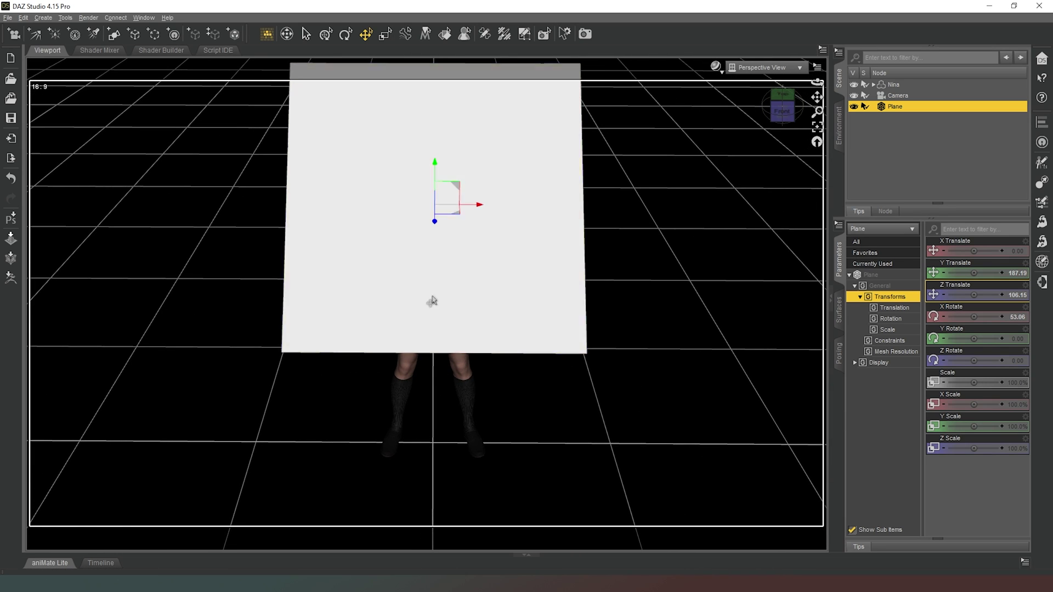
left_click_drag(974, 449, 956, 449)
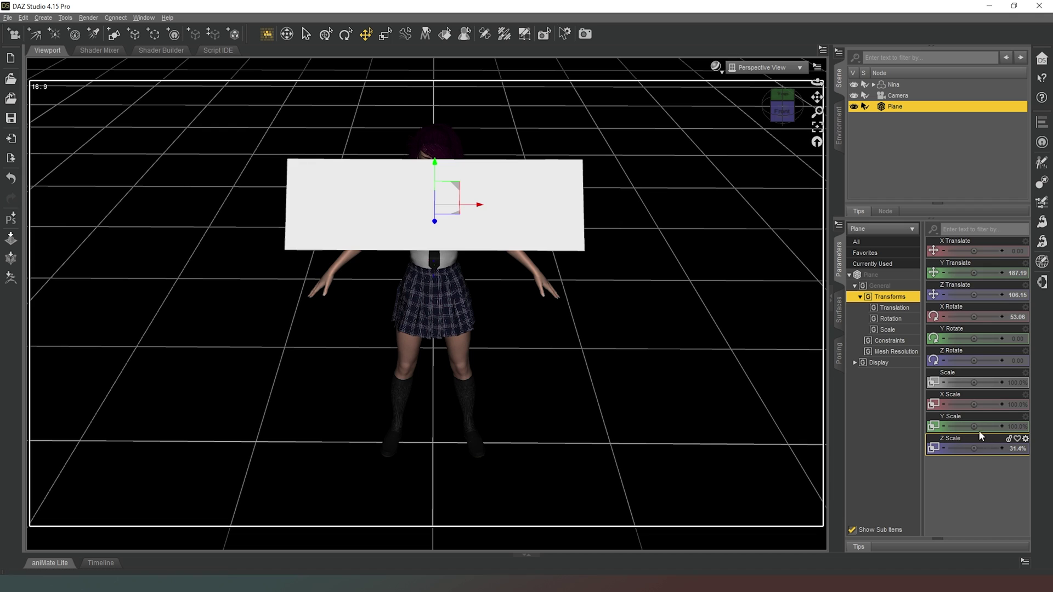
left_click_drag(974, 405, 987, 404)
Step: Through the camera view, raise the plane out of the frame to a Y Translate of about 194.2
left_click(772, 109)
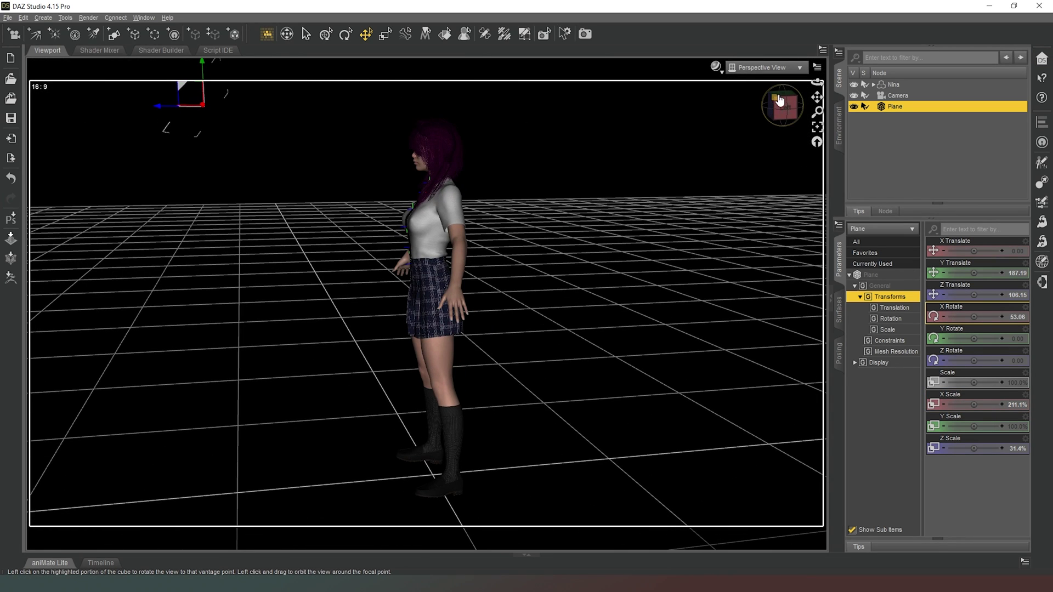
left_click(764, 67)
left_click(780, 162)
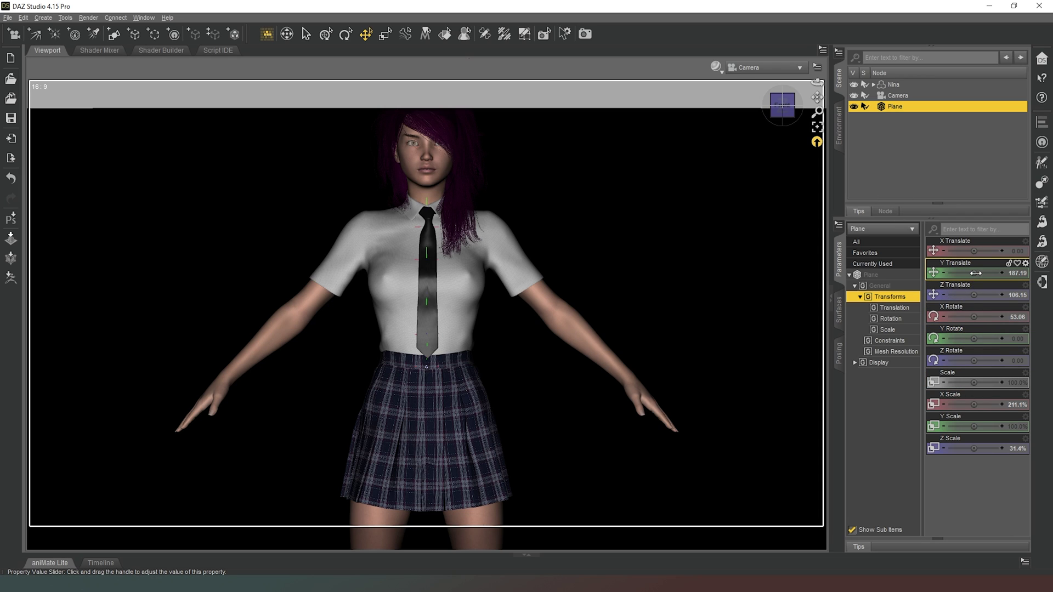
left_click_drag(974, 273, 982, 273)
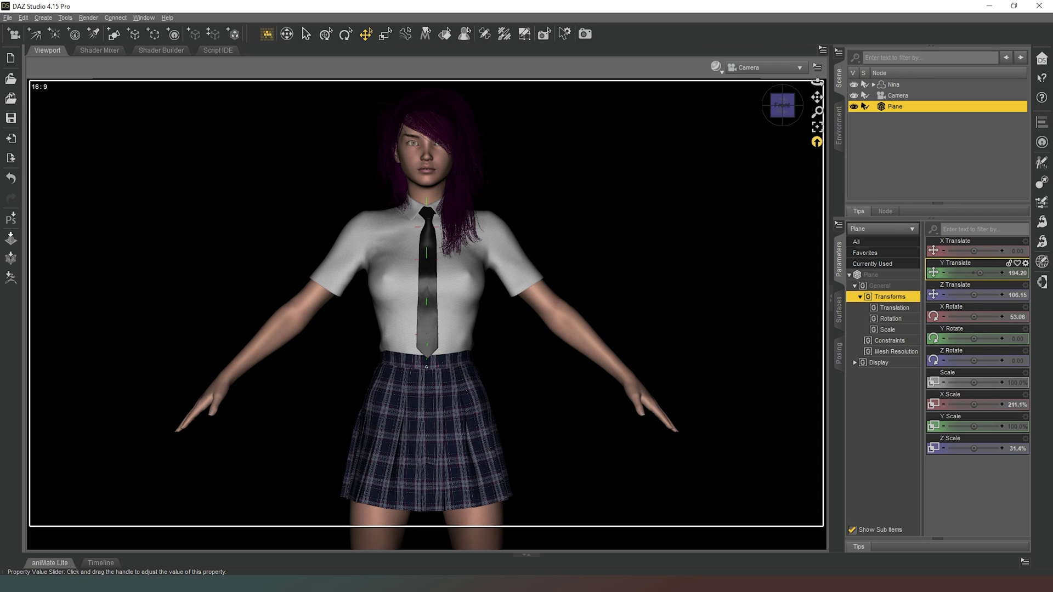
Step: In the perspective view, turn the plane into a light by setting its surface's Emission Color to white
left_click(778, 68)
left_click(785, 70)
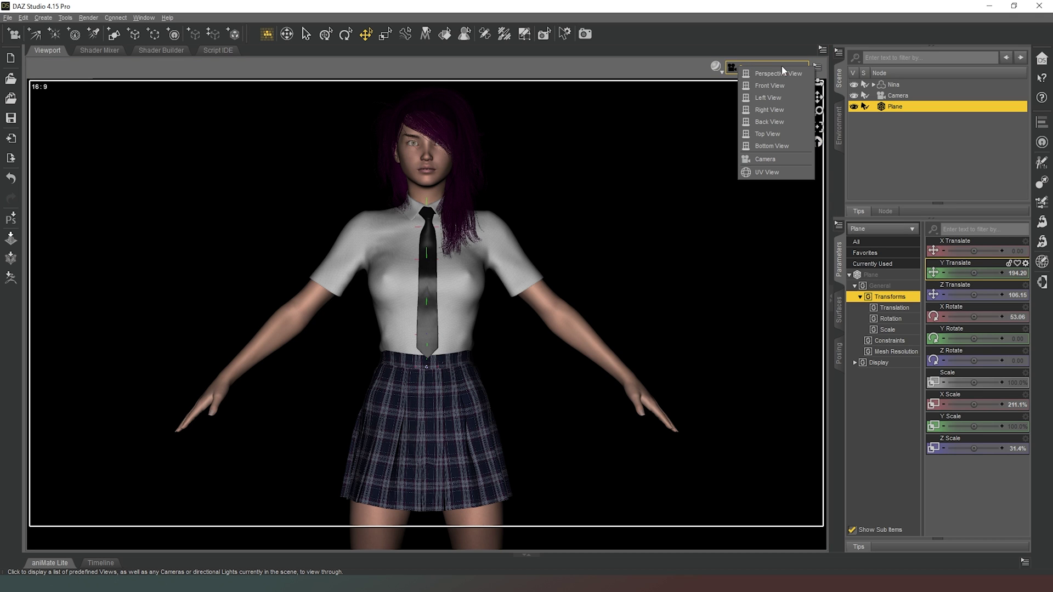
left_click(783, 75)
left_click_drag(783, 108, 428, 189)
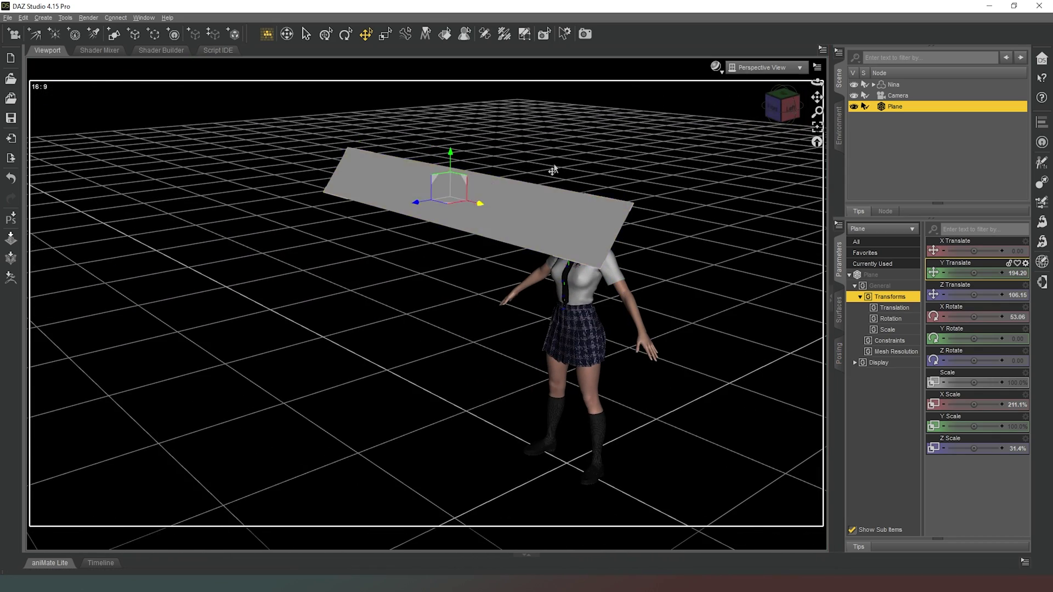
left_click(842, 311)
left_click(852, 286)
left_click(857, 295)
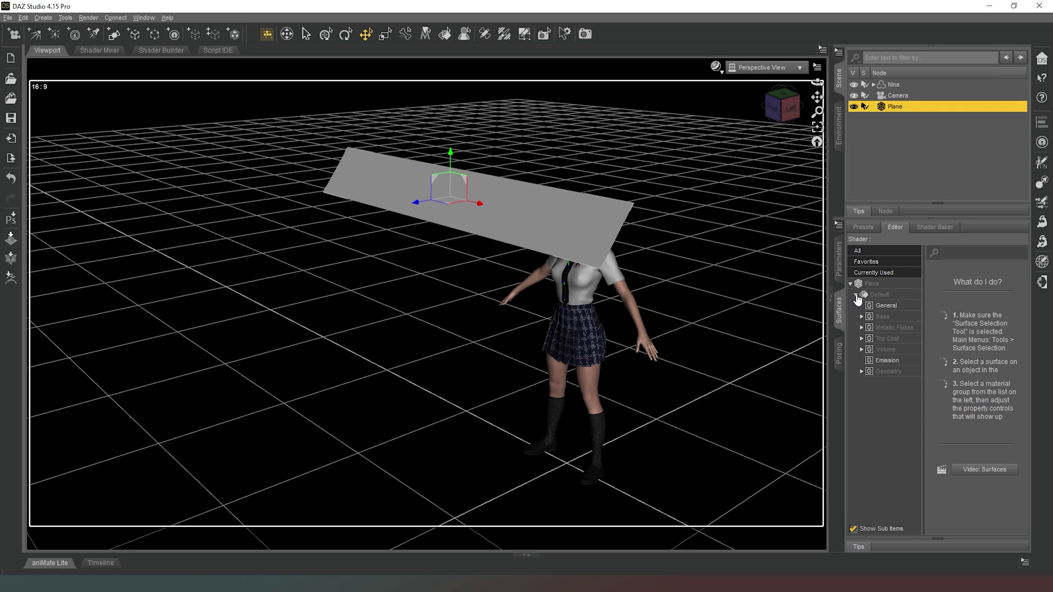
left_click(886, 361)
left_click(966, 277)
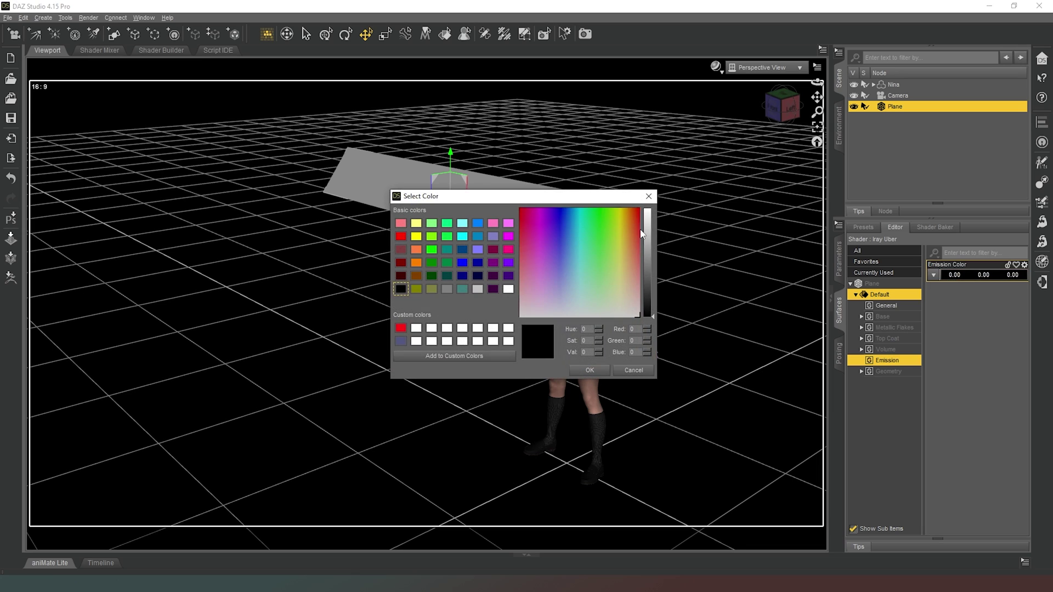
left_click_drag(649, 229, 656, 204)
left_click(601, 369)
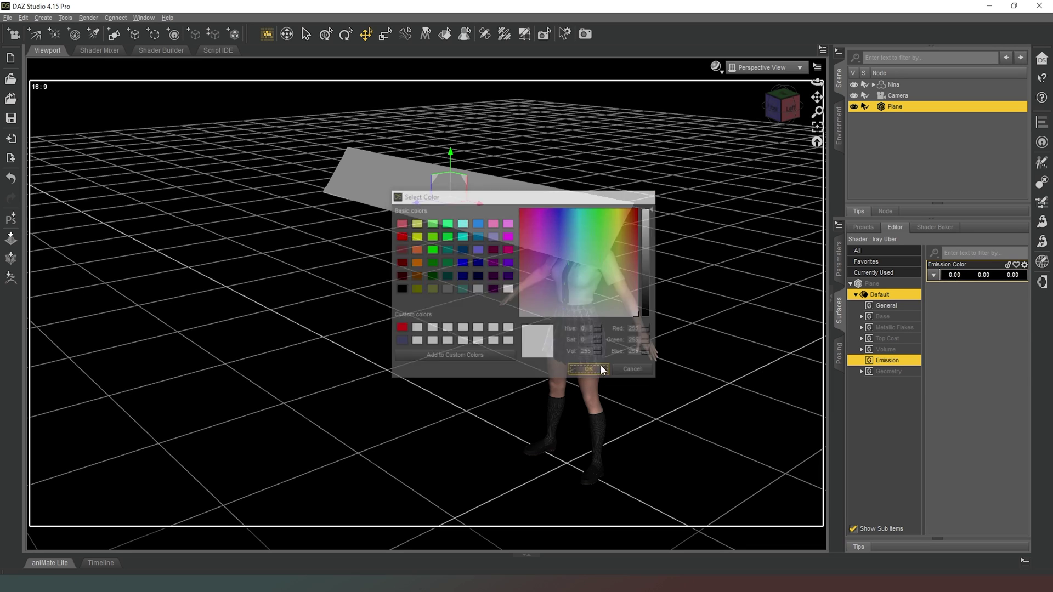
Step: Look through the scene camera and preview the shot in the NVIDIA Iray draw style
left_click(763, 67)
left_click(740, 159)
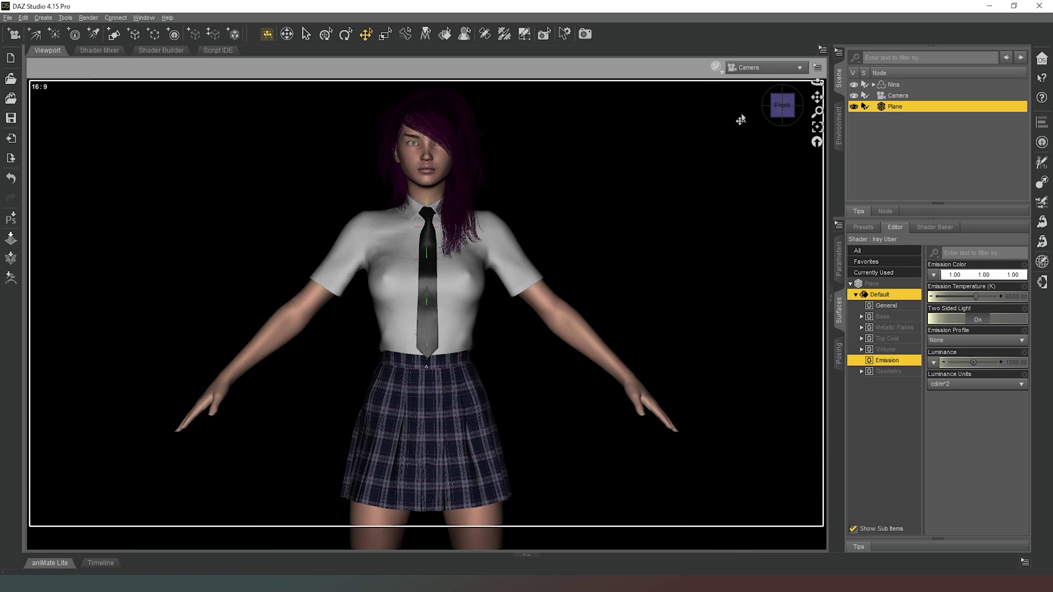
left_click(716, 72)
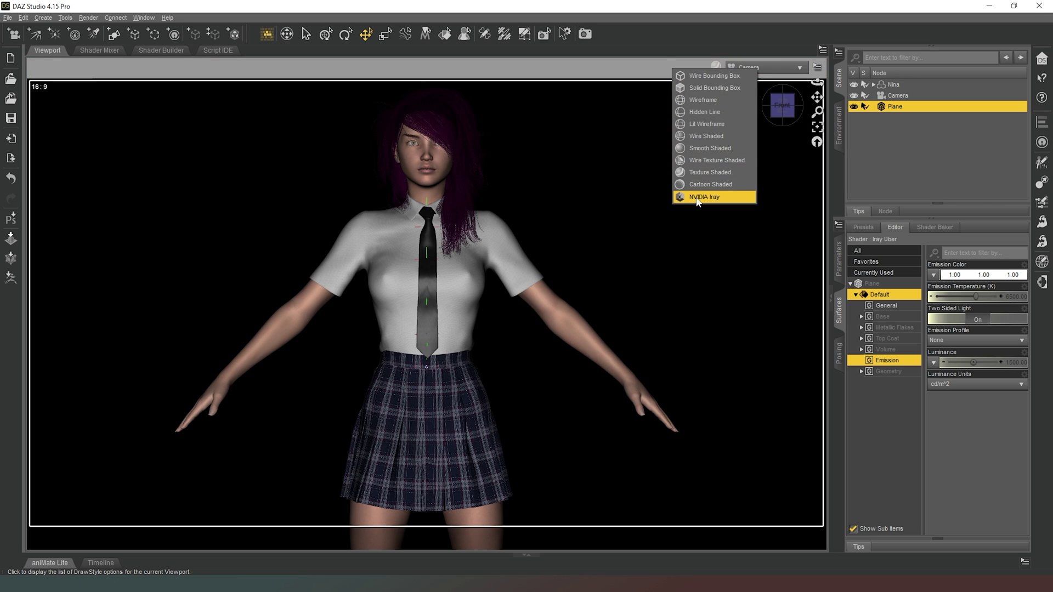
left_click(716, 199)
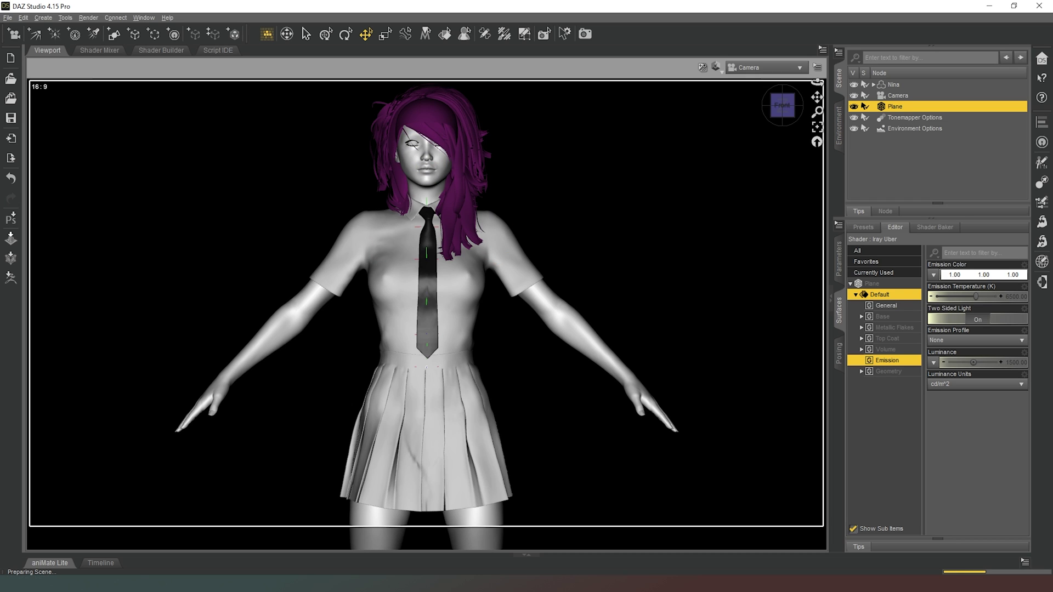
Step: Set the render Environment Mode to Scene Only and move the render settings window out of the way
key("ctrl+shift+r")
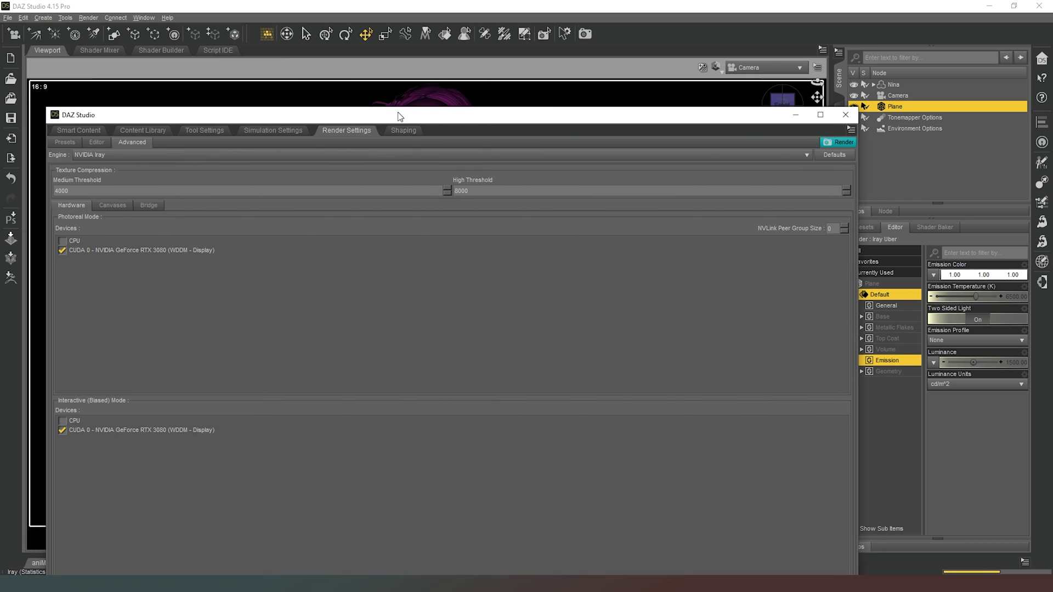
left_click(107, 126)
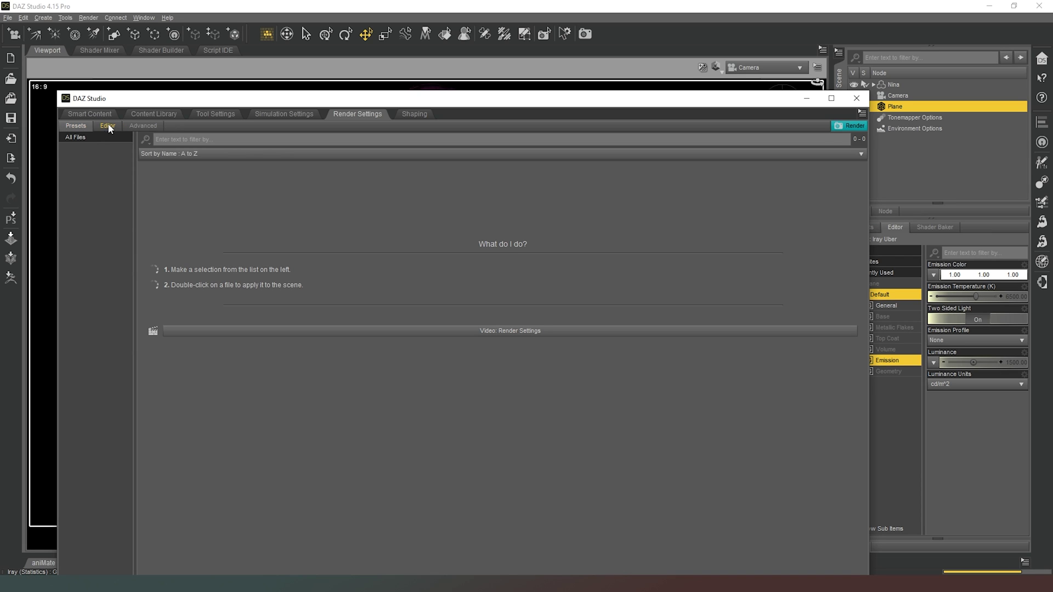
left_click(92, 282)
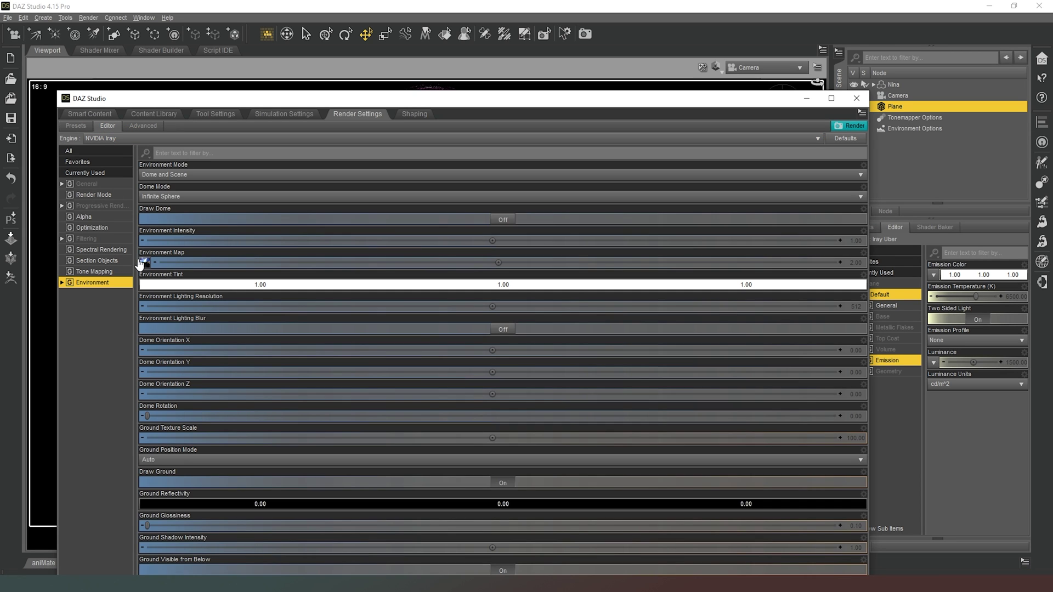
left_click(201, 175)
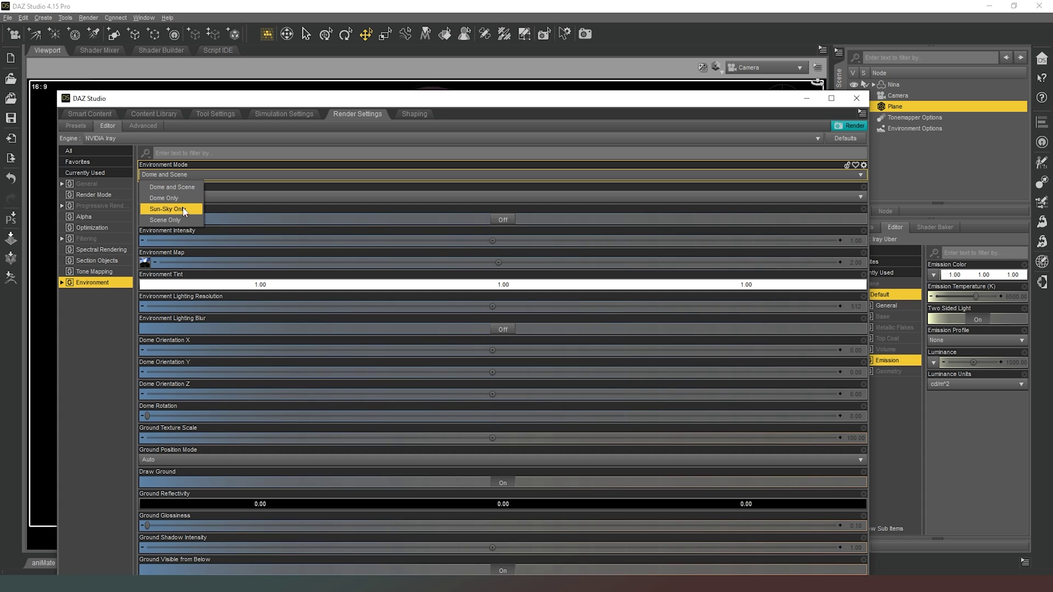
left_click(165, 220)
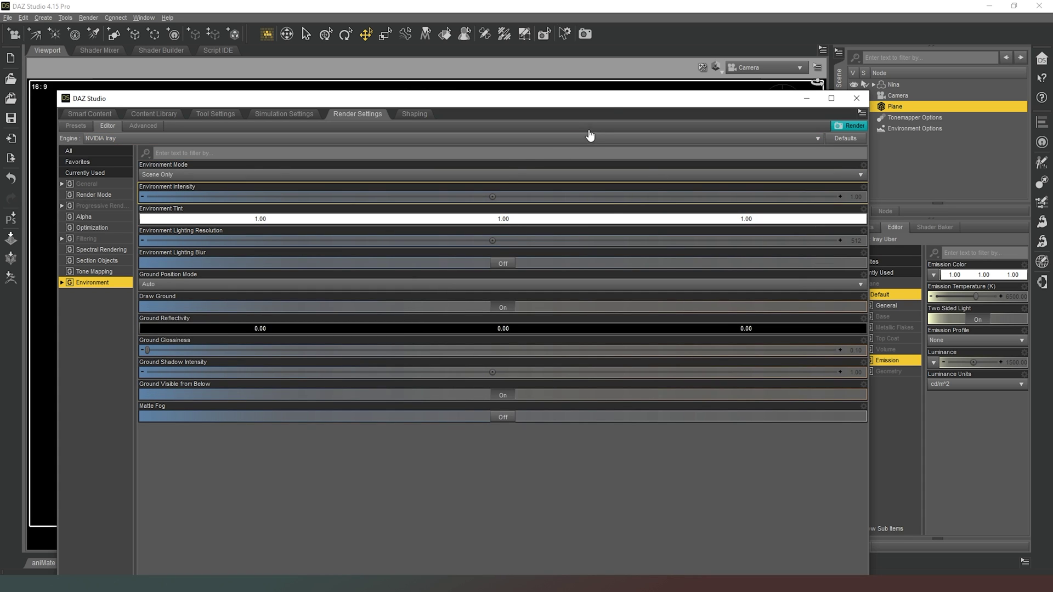
double_click(612, 104)
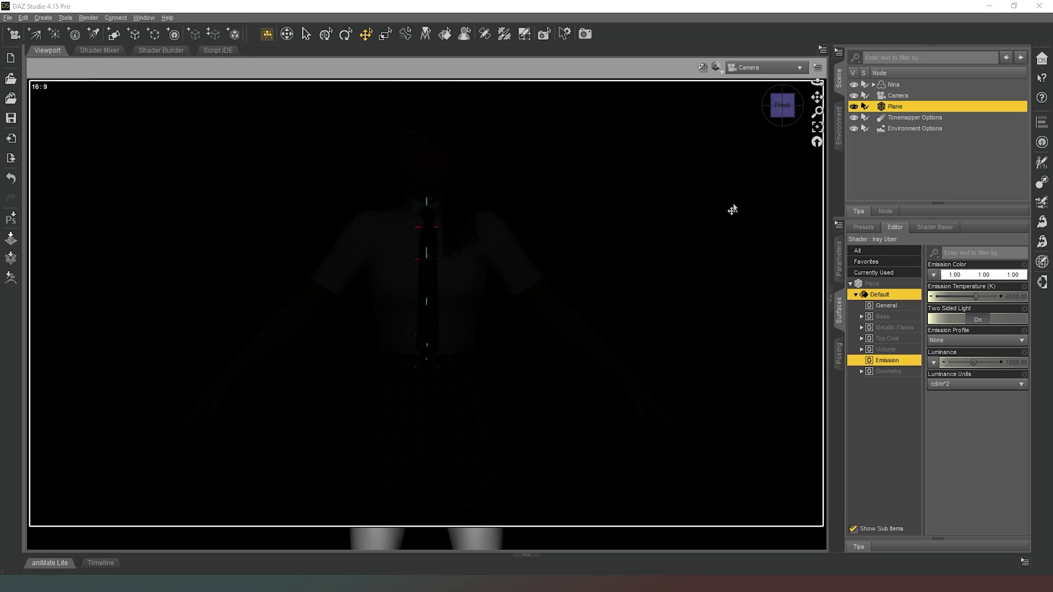
Step: Set the emissive plane's Luminance Units to kcd/m^2 and its Luminance to 250
left_click(961, 384)
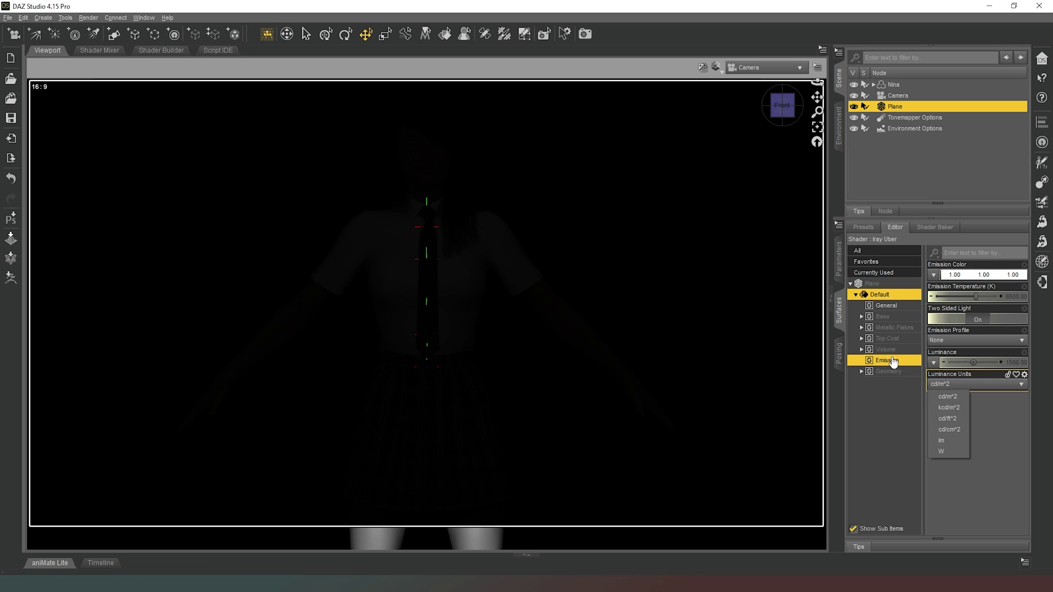
left_click(954, 407)
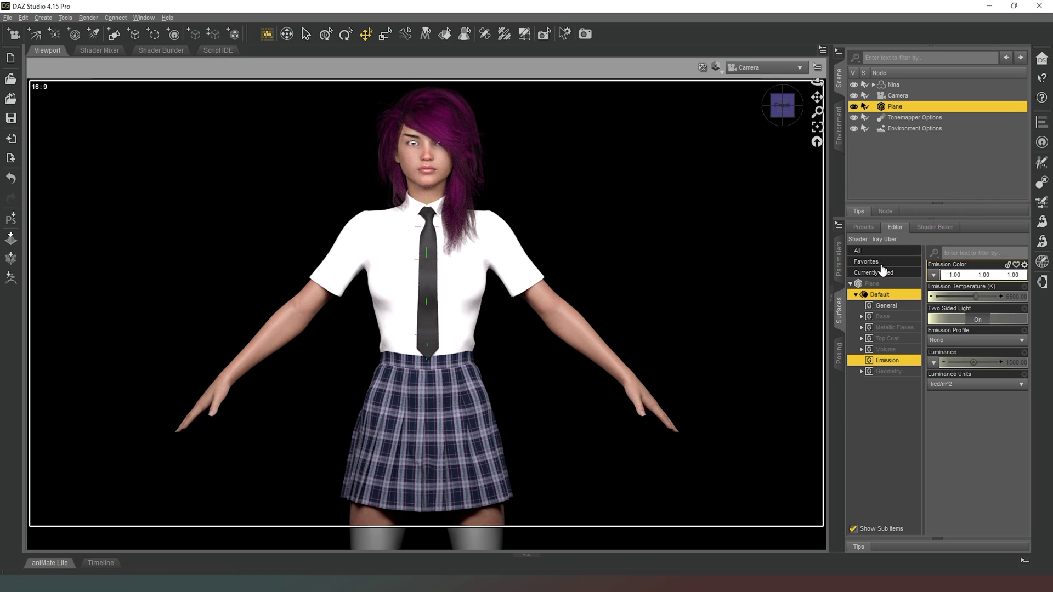
left_click(1015, 363)
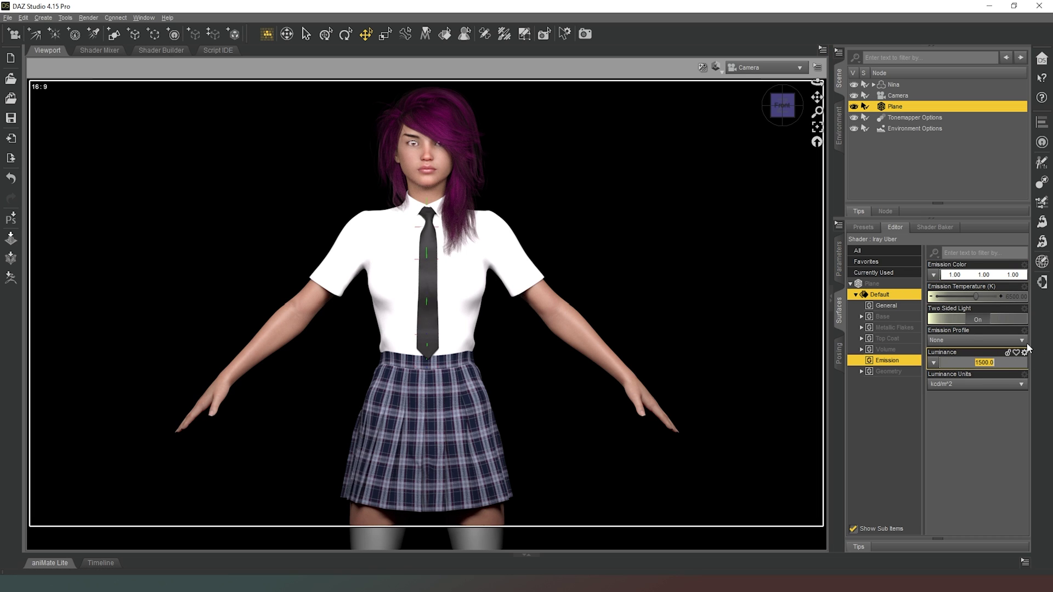
type("250")
key("Return")
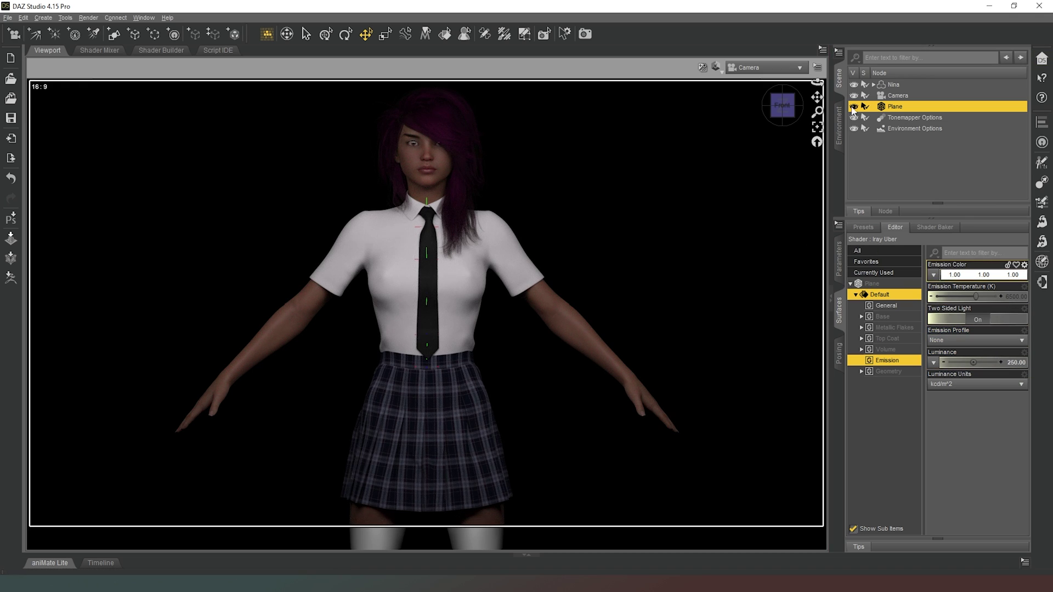
Step: Raise the light plane well above the figure's head in the perspective view and check the lighting through the camera
left_click(779, 72)
left_click(757, 77)
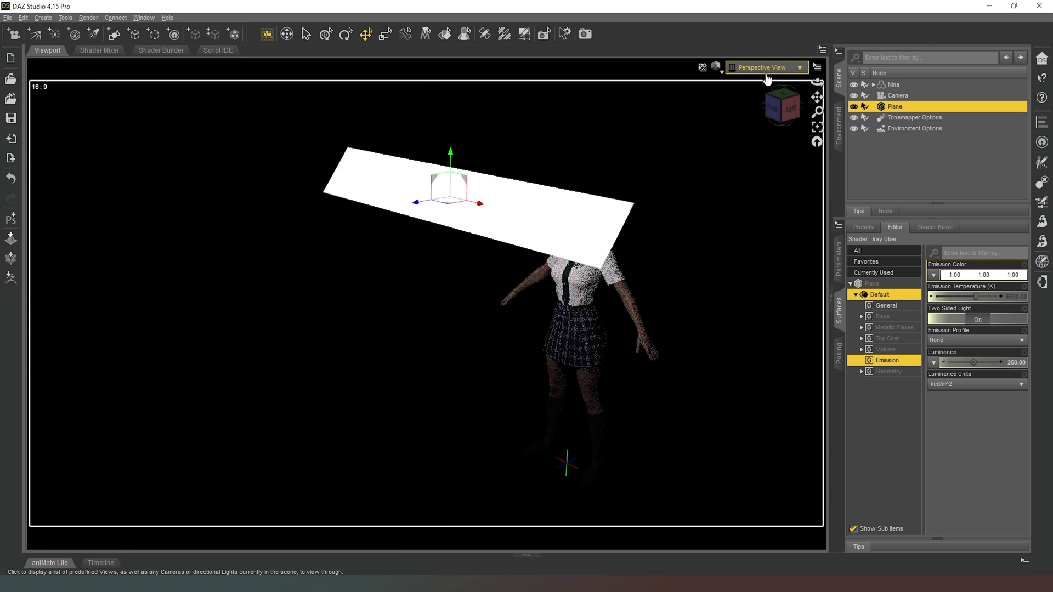
left_click_drag(449, 159, 461, 85)
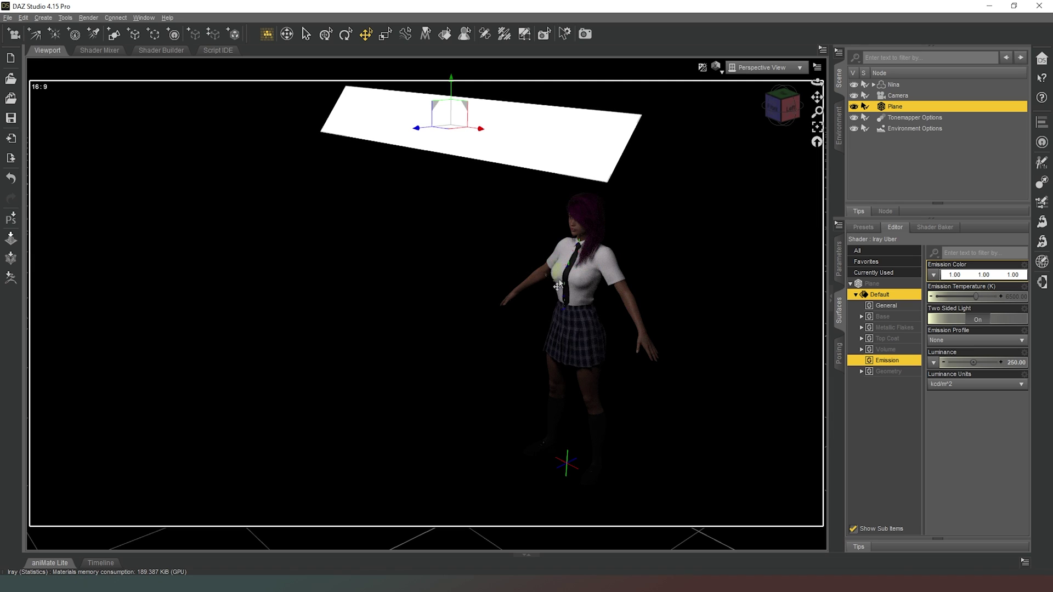
left_click_drag(449, 81, 455, 37)
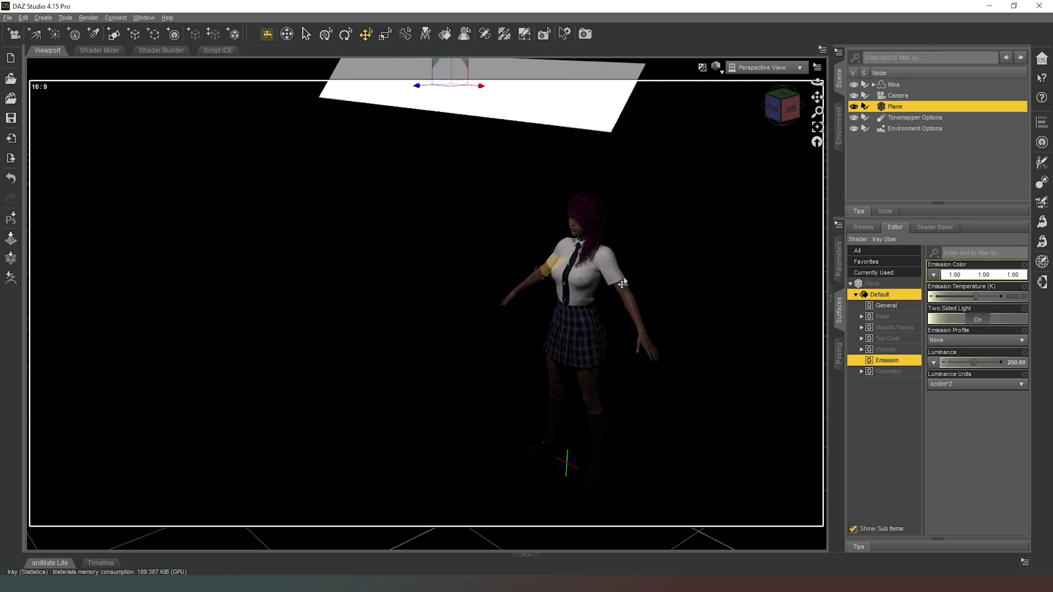
left_click(776, 68)
left_click(788, 162)
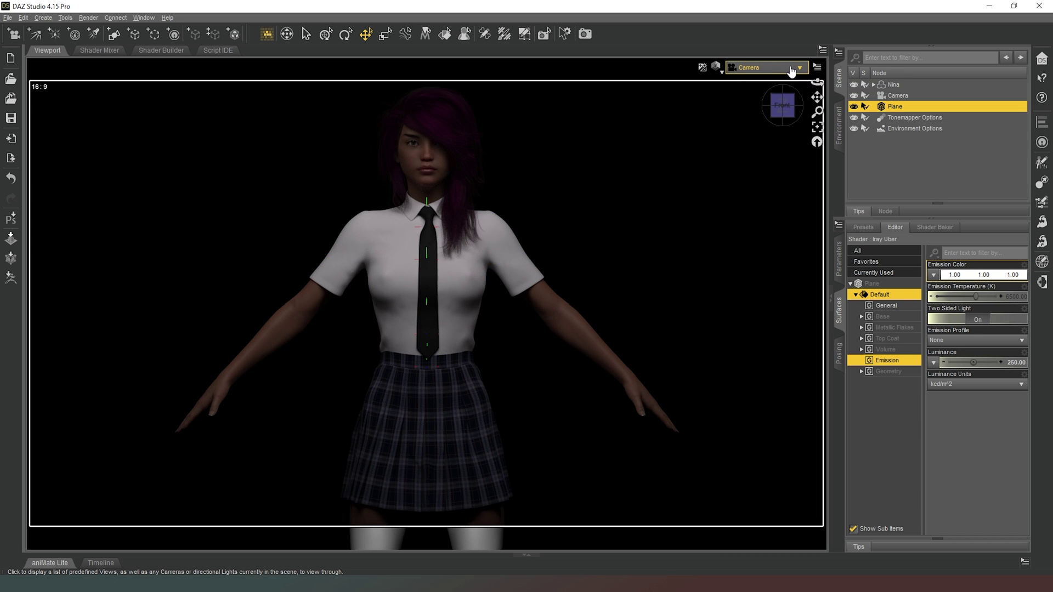
Step: Switch to the perspective view in the Texture Shaded draw style, with the figure seen from behind
left_click(788, 68)
left_click(770, 75)
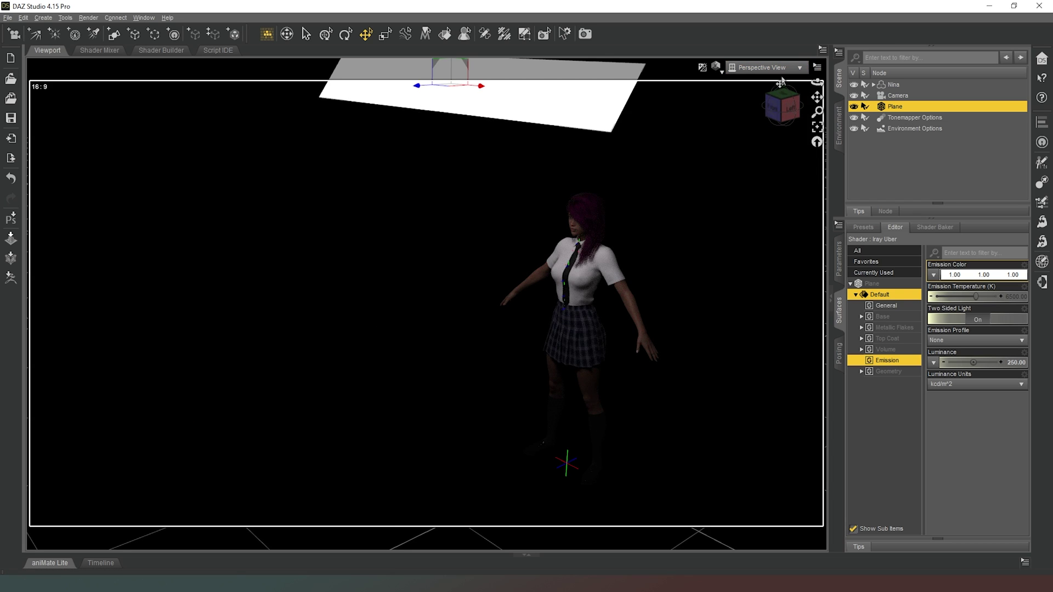
left_click(715, 67)
left_click(710, 198)
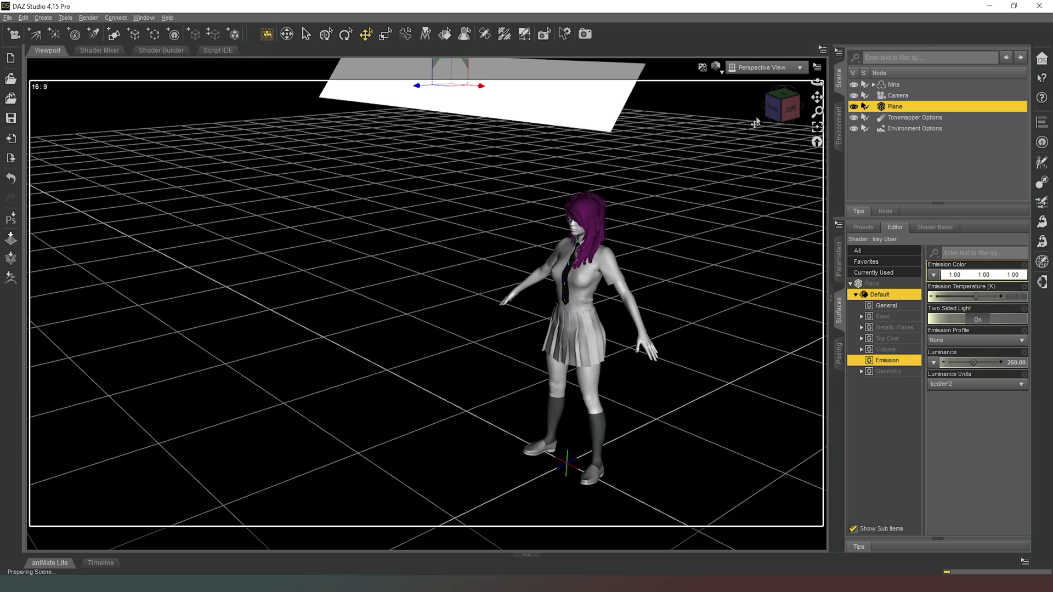
left_click_drag(783, 105, 162, 42)
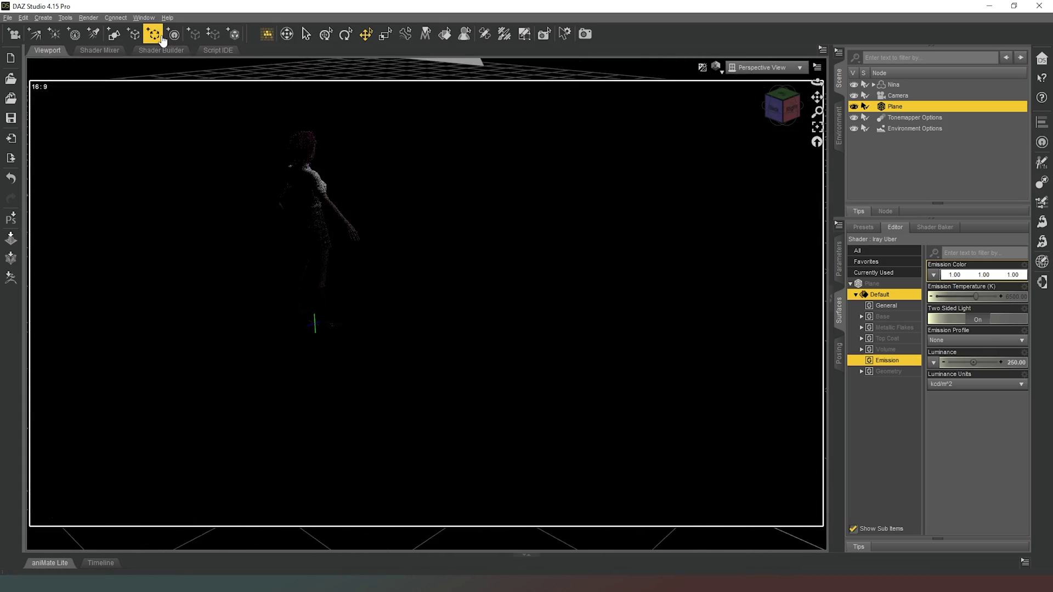
left_click(716, 67)
left_click(717, 171)
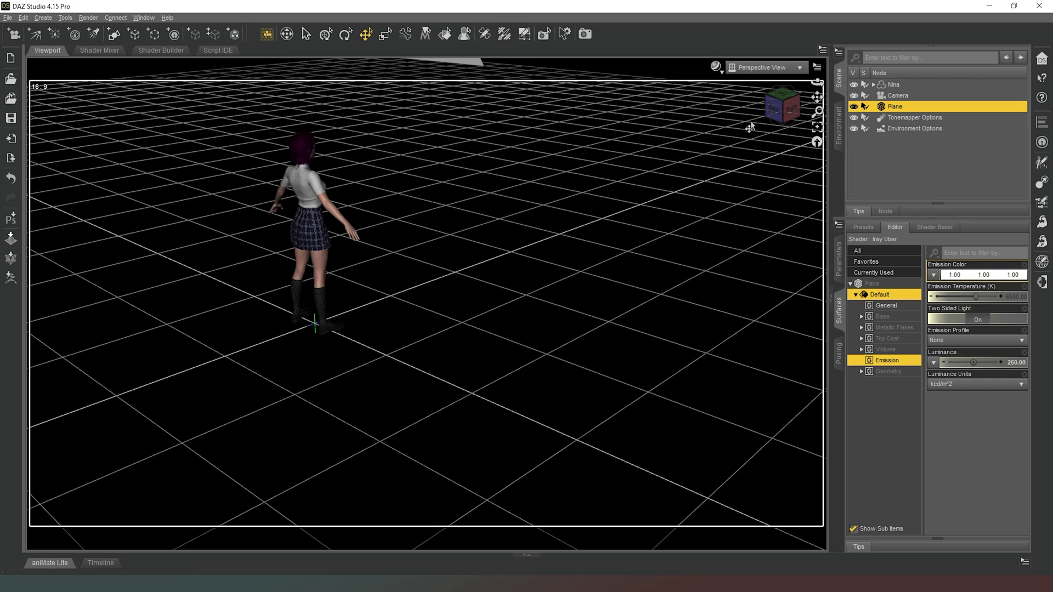
left_click_drag(774, 122, 798, 181)
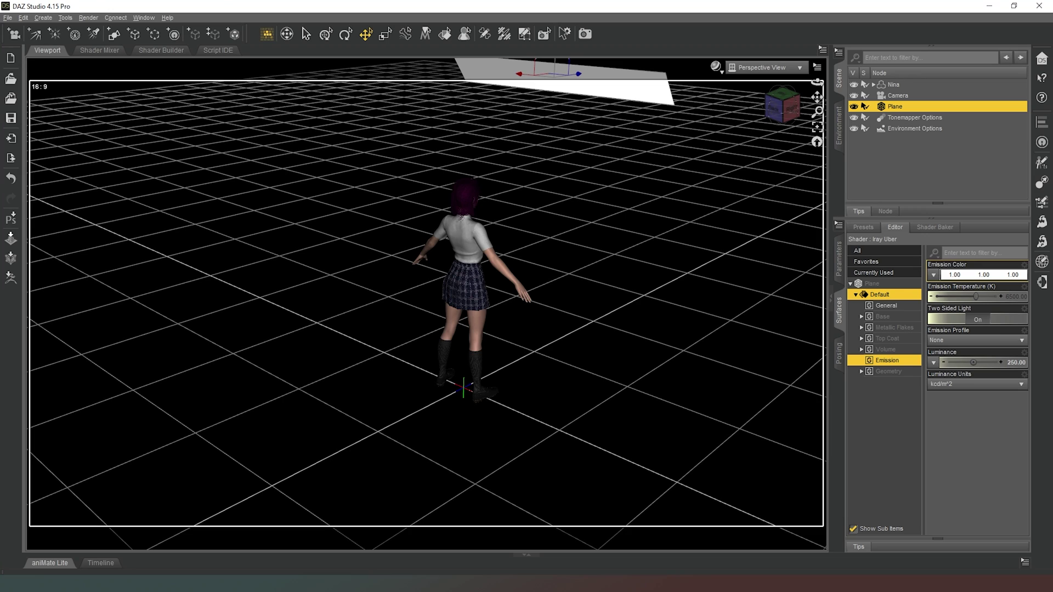
Step: Create a second 1 m plane primitive and place it diagonally behind the figure, at about X -167 and Z -110
left_click(113, 34)
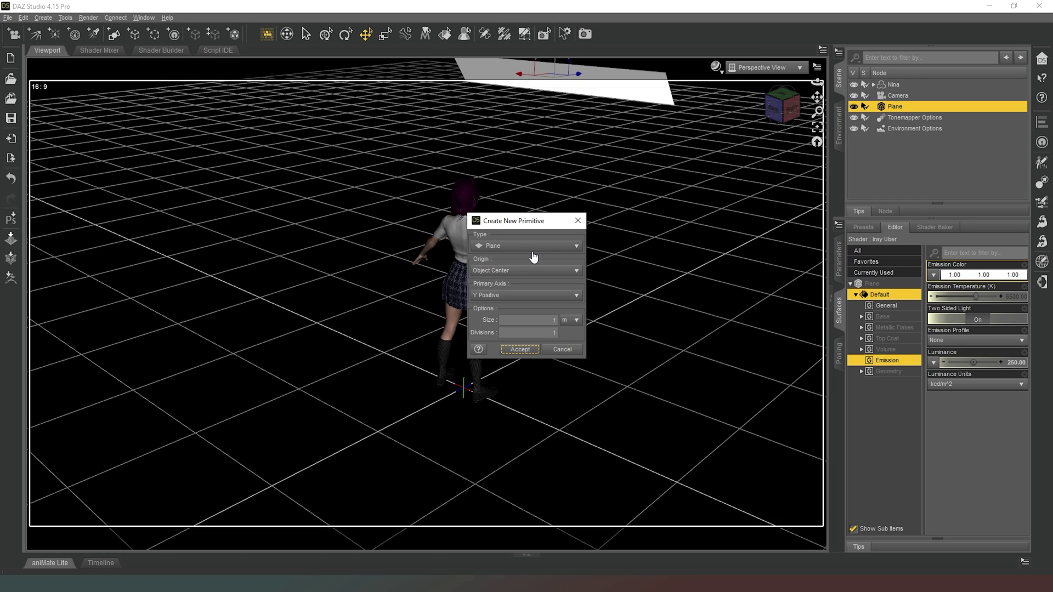
left_click(522, 351)
left_click(458, 386)
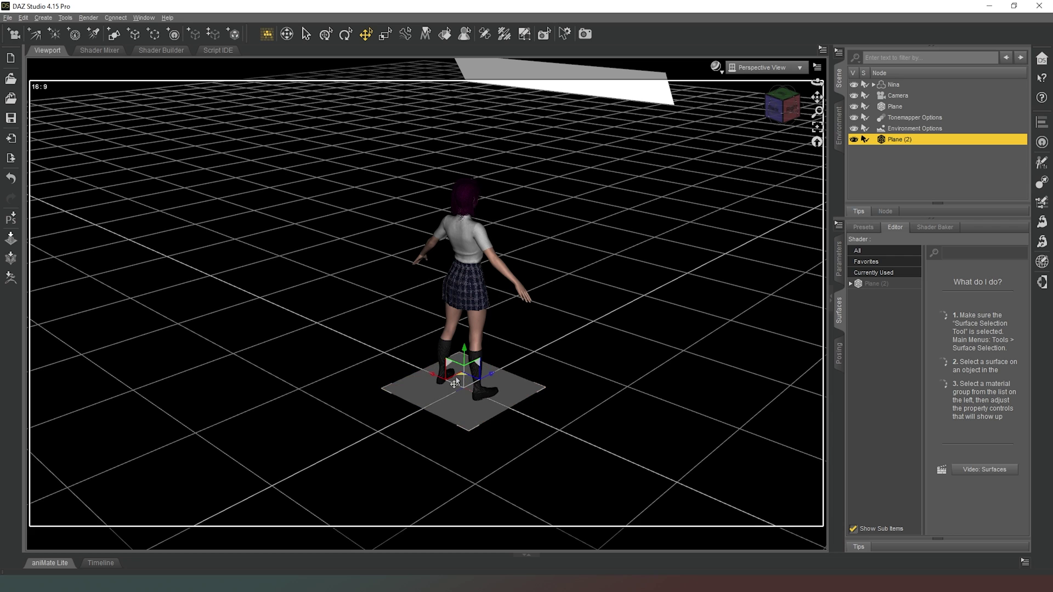
left_click_drag(461, 378, 536, 508)
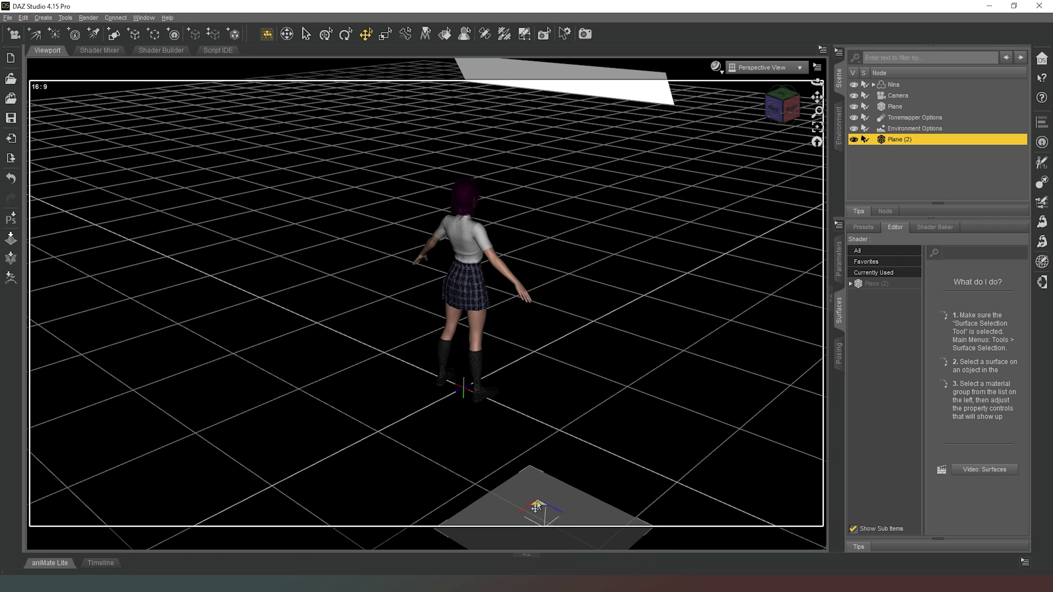
Step: Stand the second plane upright with a Z Rotate of 90 degrees
left_click(765, 149)
left_click_drag(777, 110, 926, 205)
left_click(565, 329)
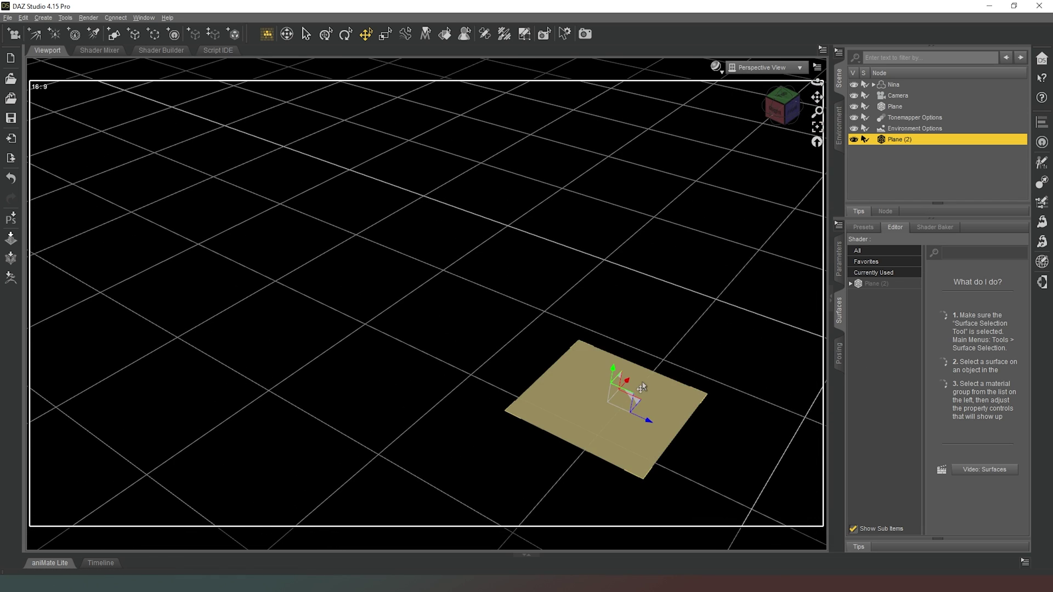
left_click(839, 257)
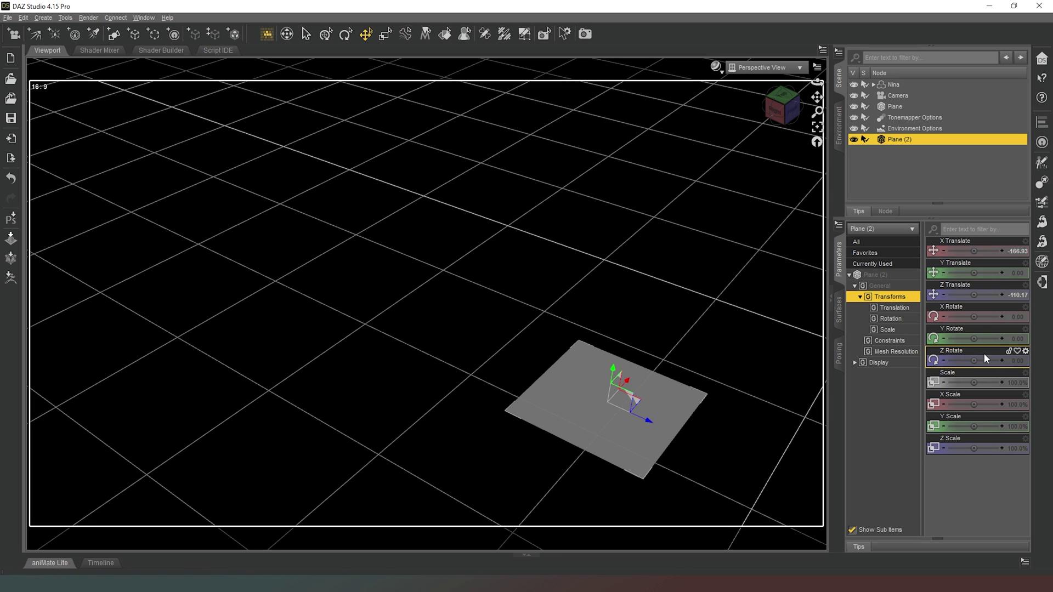
left_click(1013, 362)
type("90")
key("Return")
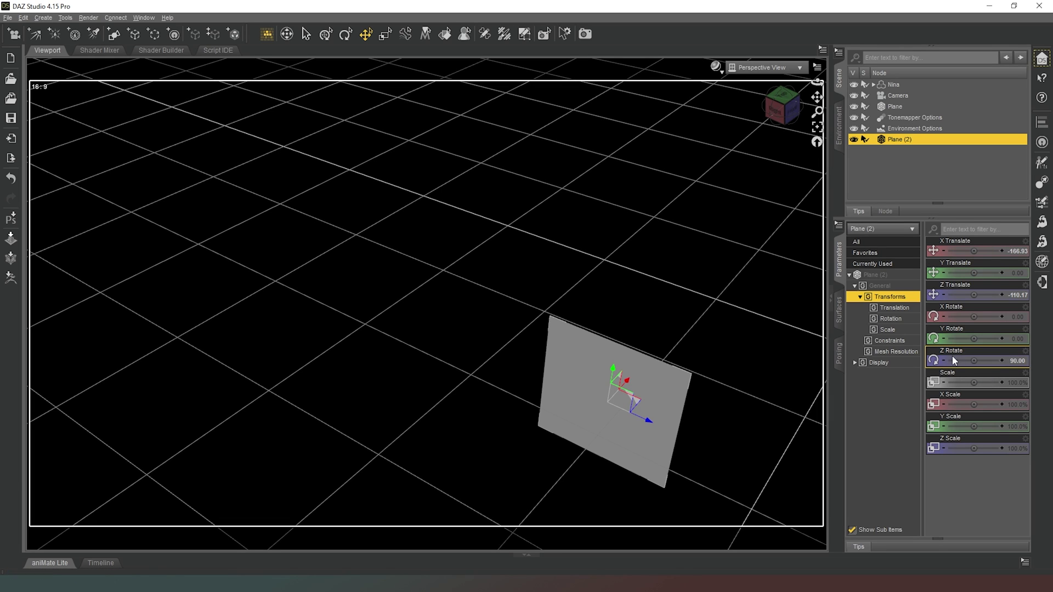
Step: Turn the second plane to an X Rotate of about -29.4 degrees and move it farther back, to about X -131 and Z -216
left_click_drag(820, 93, 819, 163)
left_click(346, 34)
left_click_drag(309, 378, 267, 372)
mouse_move(278, 385)
left_mouse_down()
mouse_move(248, 426)
mouse_move(221, 430)
mouse_move(285, 400)
left_mouse_up()
left_click(365, 34)
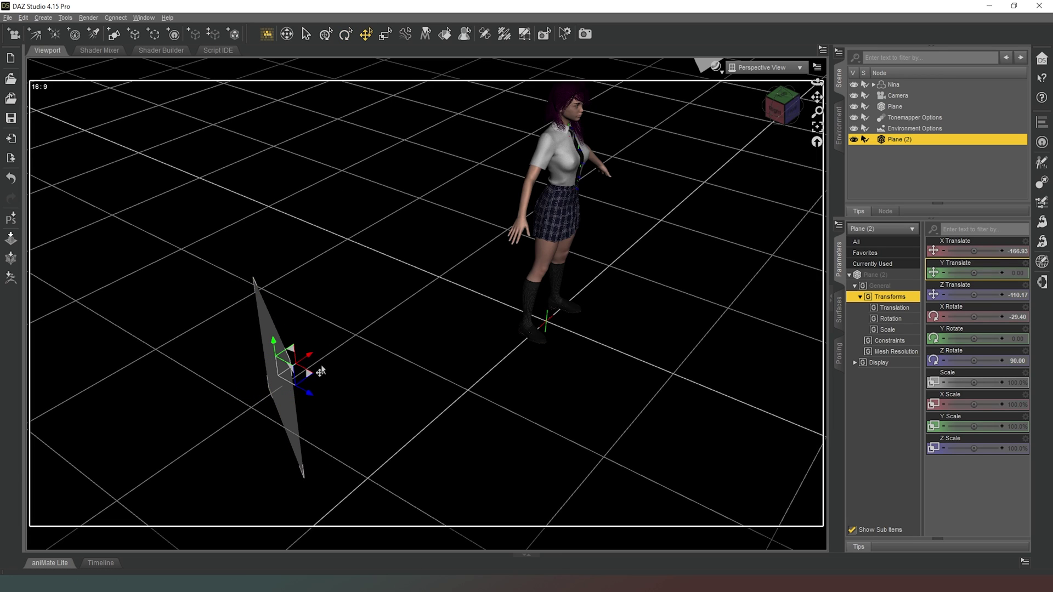
left_click_drag(310, 378, 243, 299)
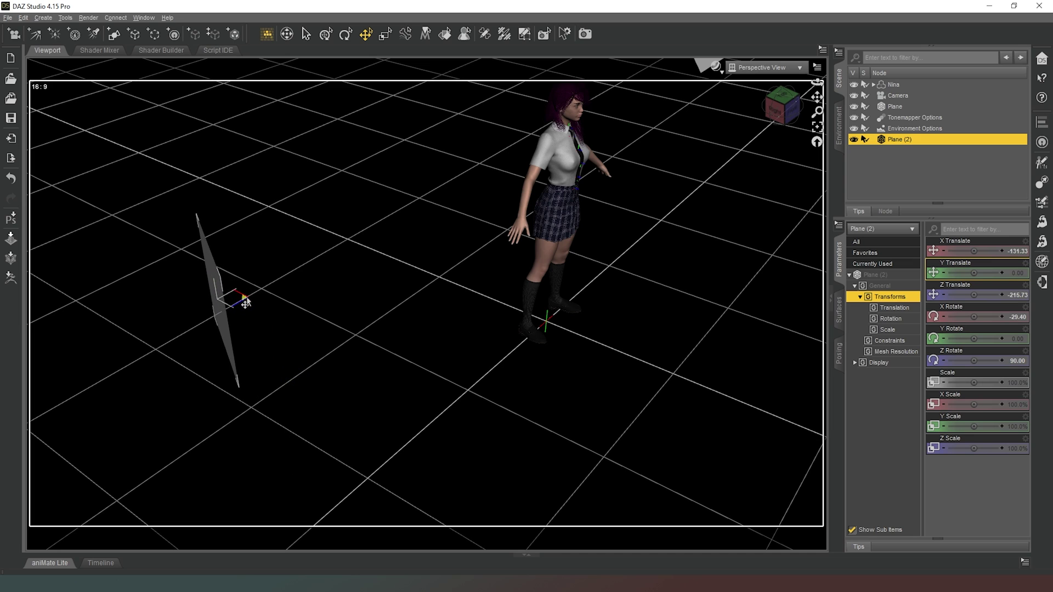
Step: Raise the second plane behind the figure to a Y Translate of about 171.65
left_click(782, 103)
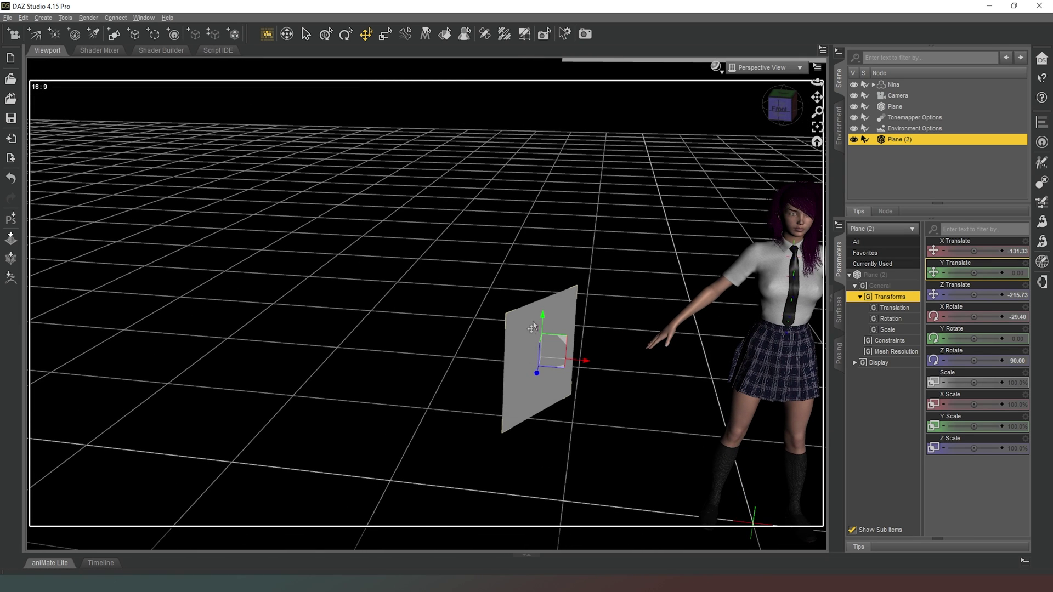
left_click_drag(543, 322, 551, 99)
left_click(800, 98)
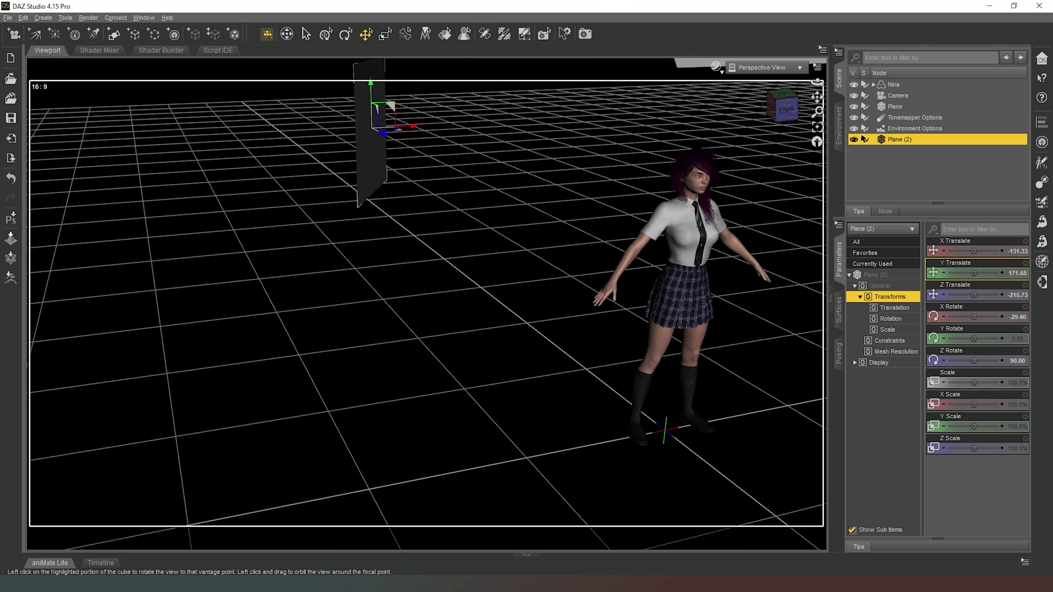
Step: In the top view, rotate the second plane towards the figure's back, to an X Rotate of about -55.5 degrees
left_click(765, 67)
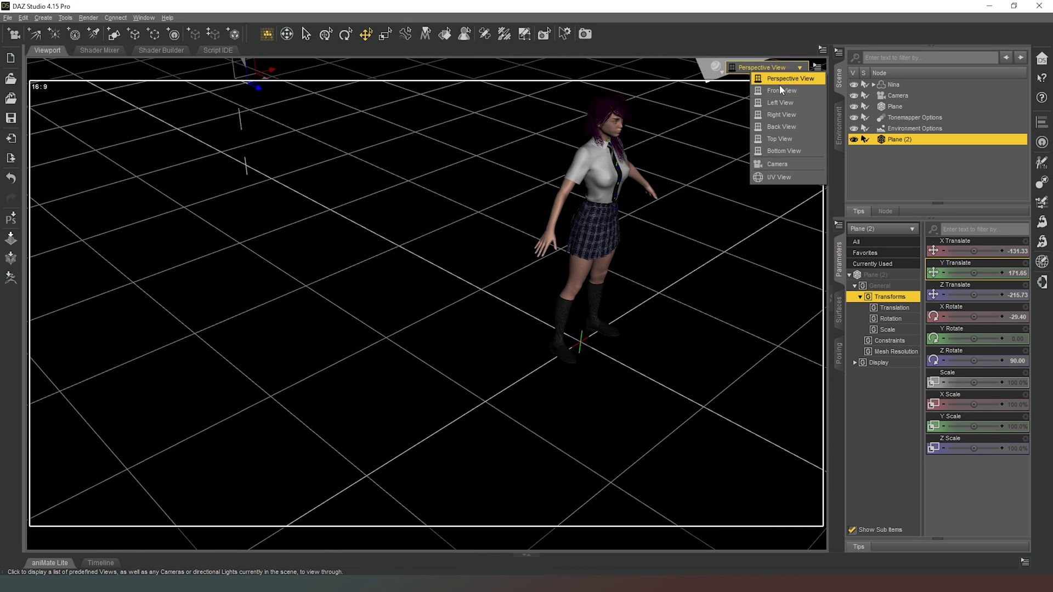
left_click(781, 141)
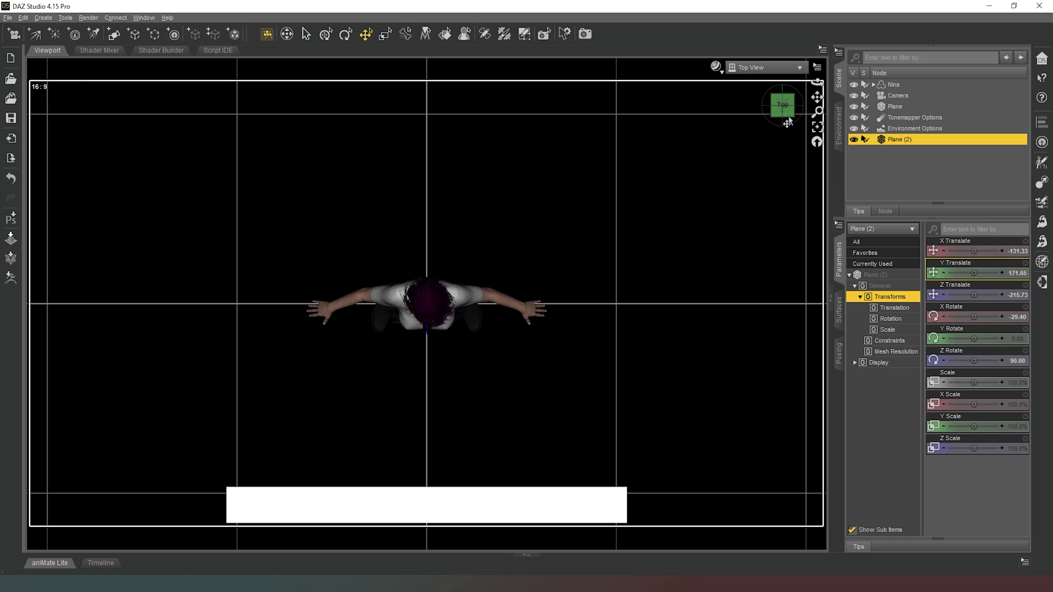
scroll(675, 248, "down", 6)
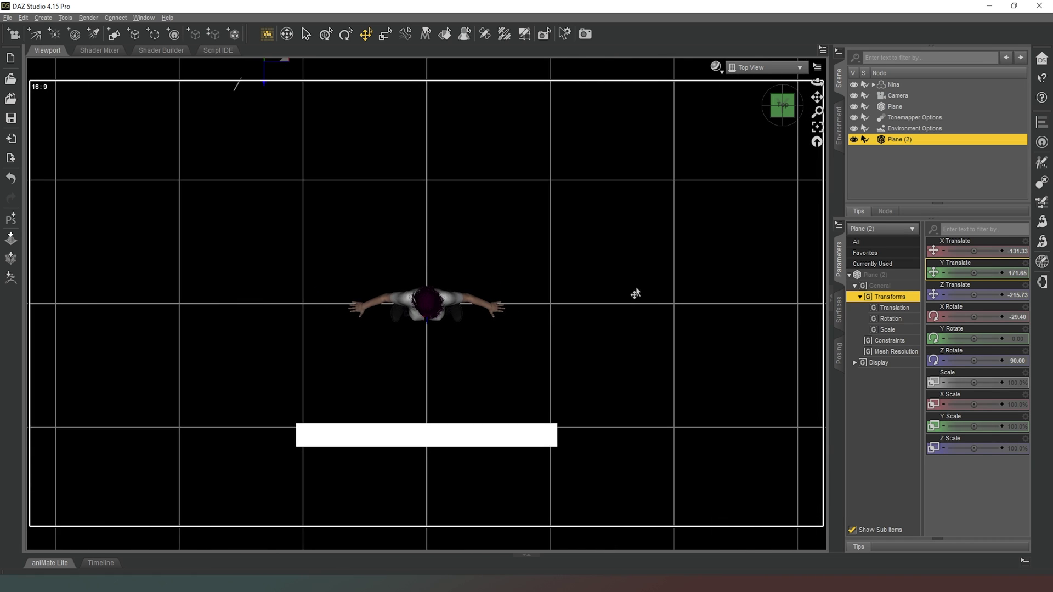
left_click_drag(816, 97, 240, 126)
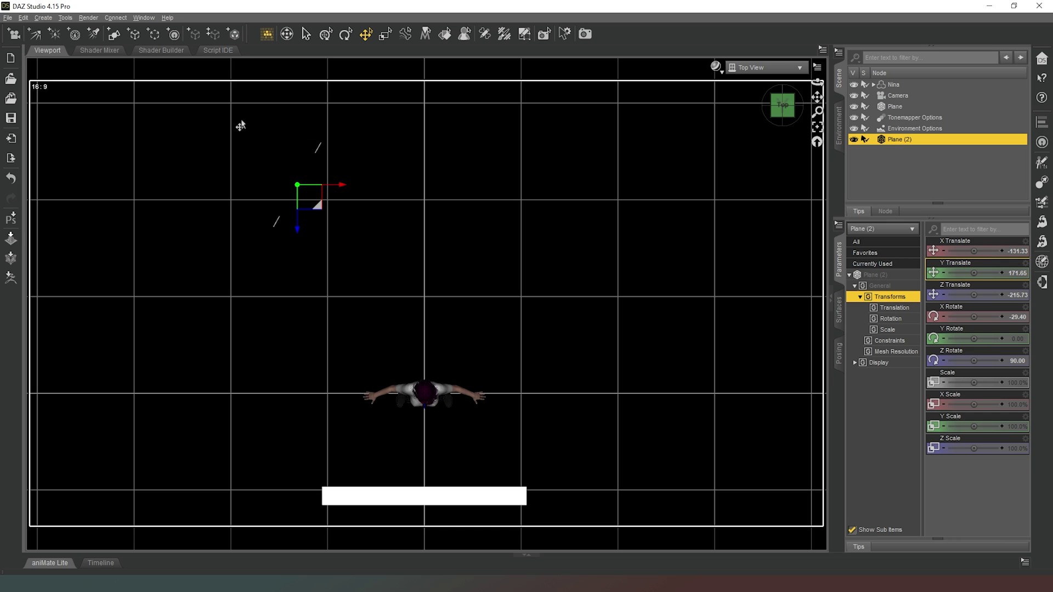
left_click(345, 36)
mouse_move(329, 192)
left_mouse_down()
mouse_move(337, 198)
mouse_move(326, 176)
left_mouse_up()
key("ctrl+z")
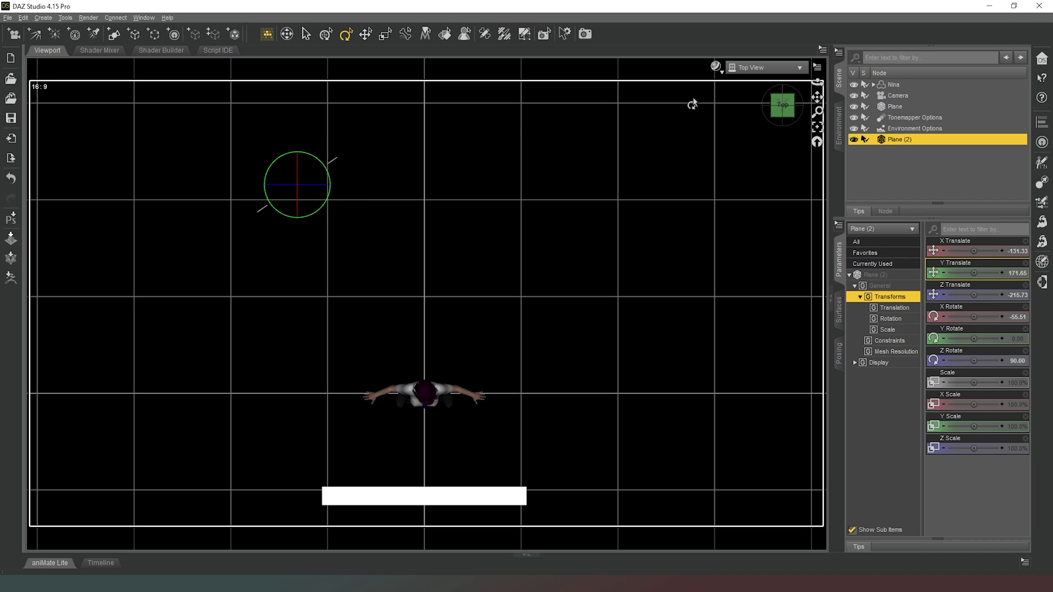
Step: In the camera view, give the second plane's Default surface a warm emission color of RGB 255, 207, 140 with kcd/m^2 luminance units
left_click(765, 67)
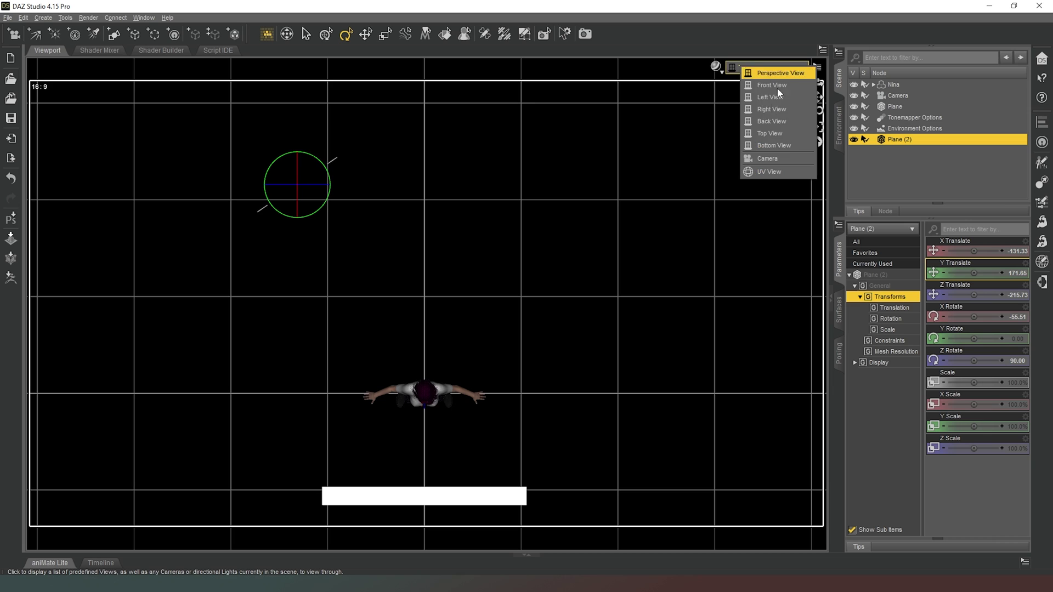
left_click(771, 171)
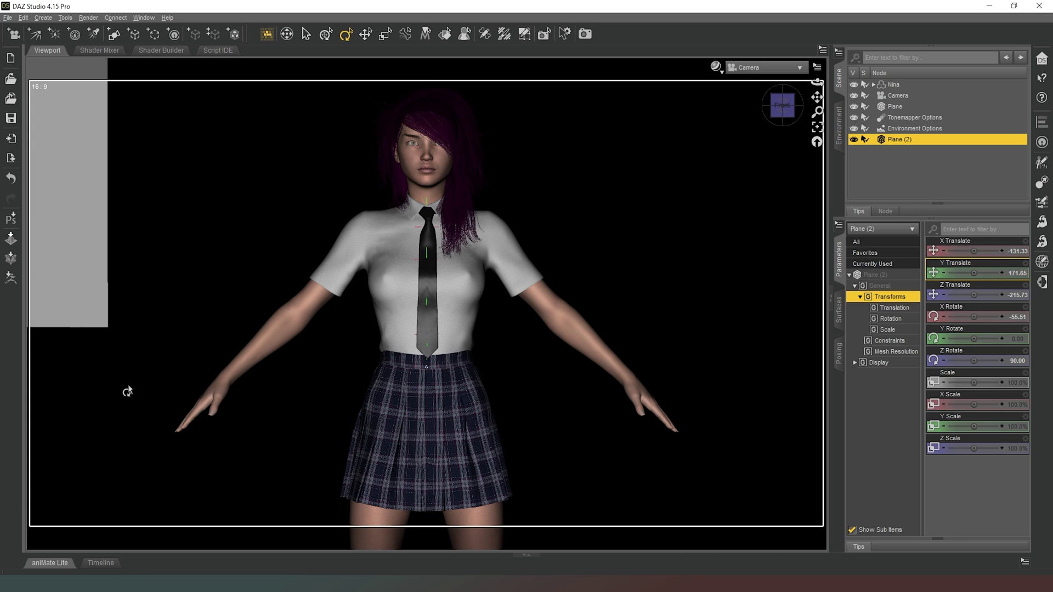
left_click(839, 355)
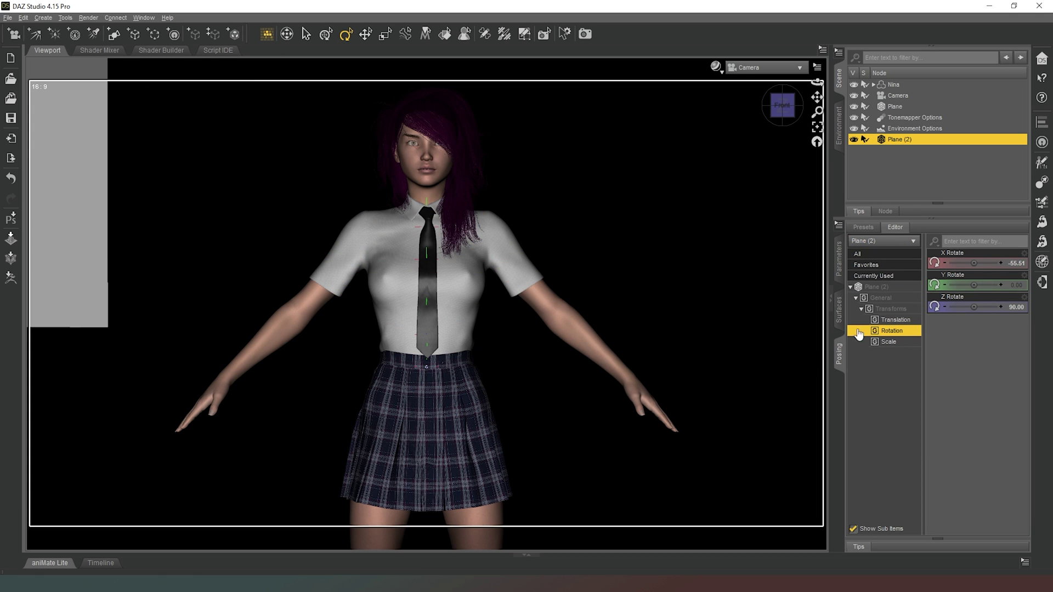
left_click(839, 311)
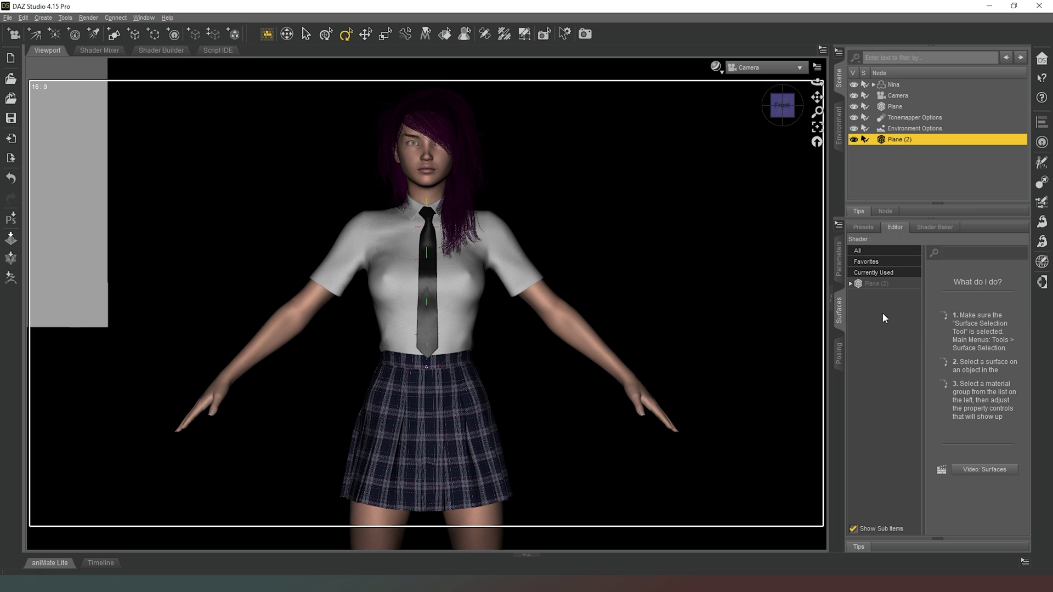
left_click(852, 284)
left_click(856, 294)
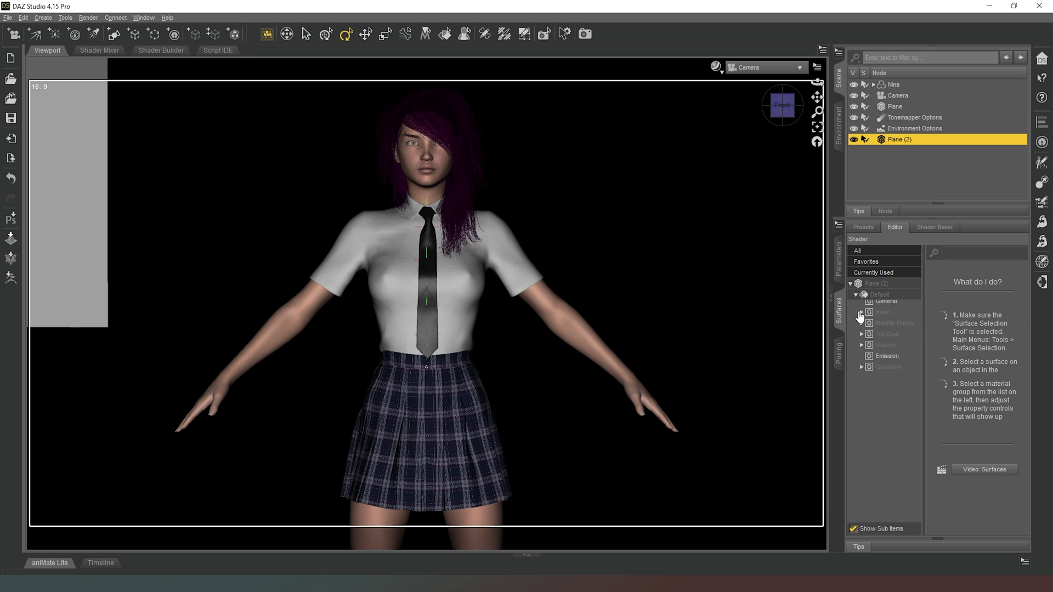
left_click(887, 360)
left_click(975, 277)
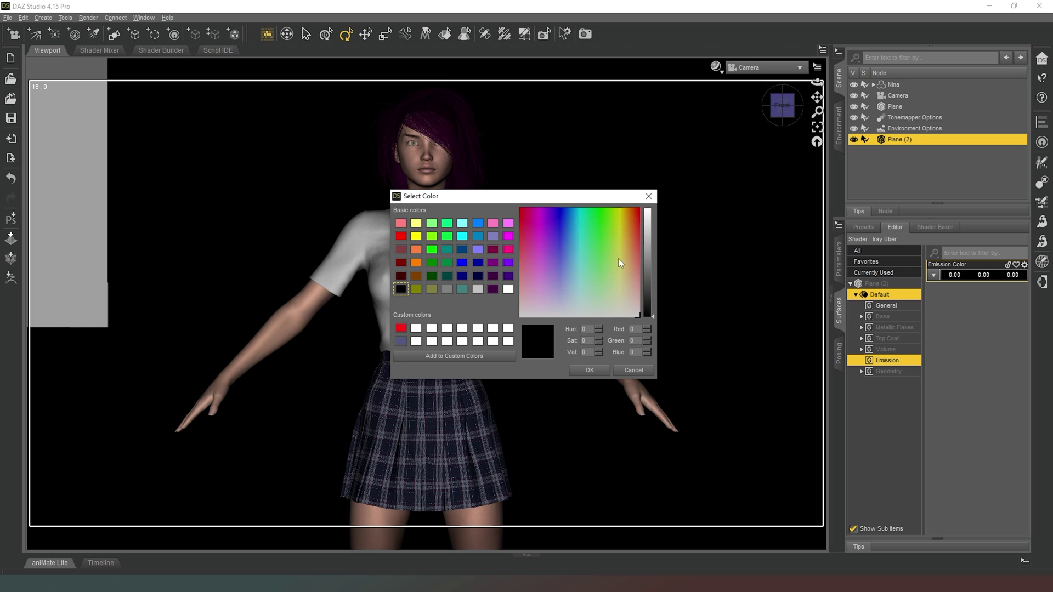
left_click_drag(653, 267, 653, 210)
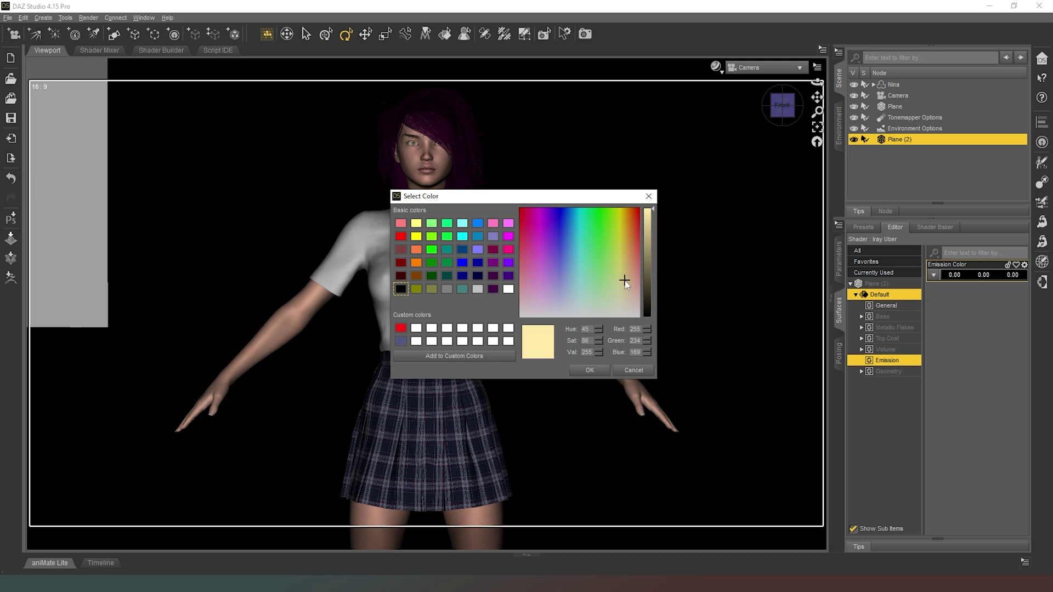
left_click_drag(625, 267, 628, 268)
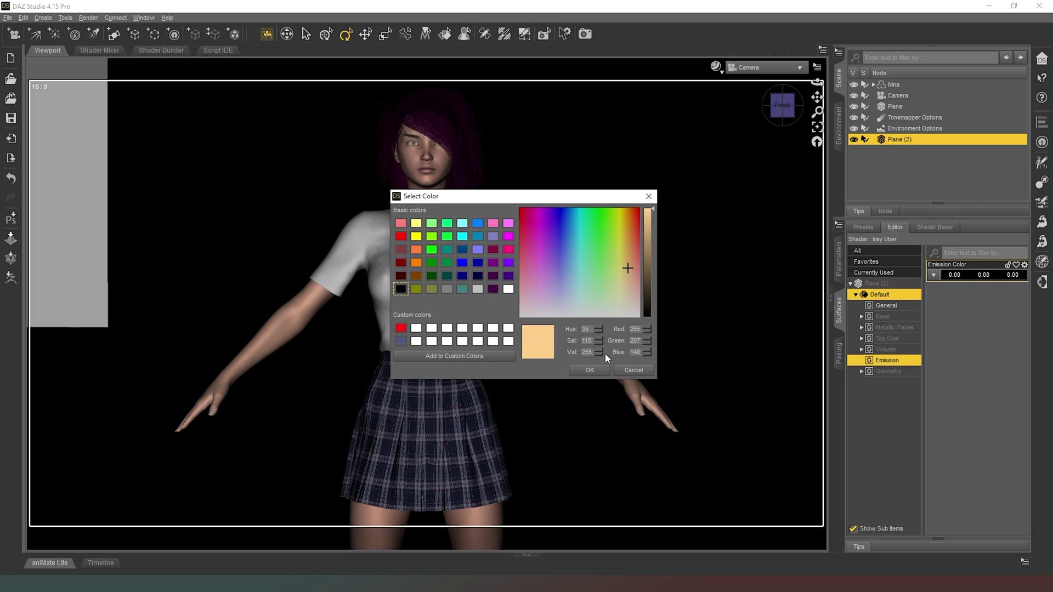
left_click(589, 370)
left_click(957, 384)
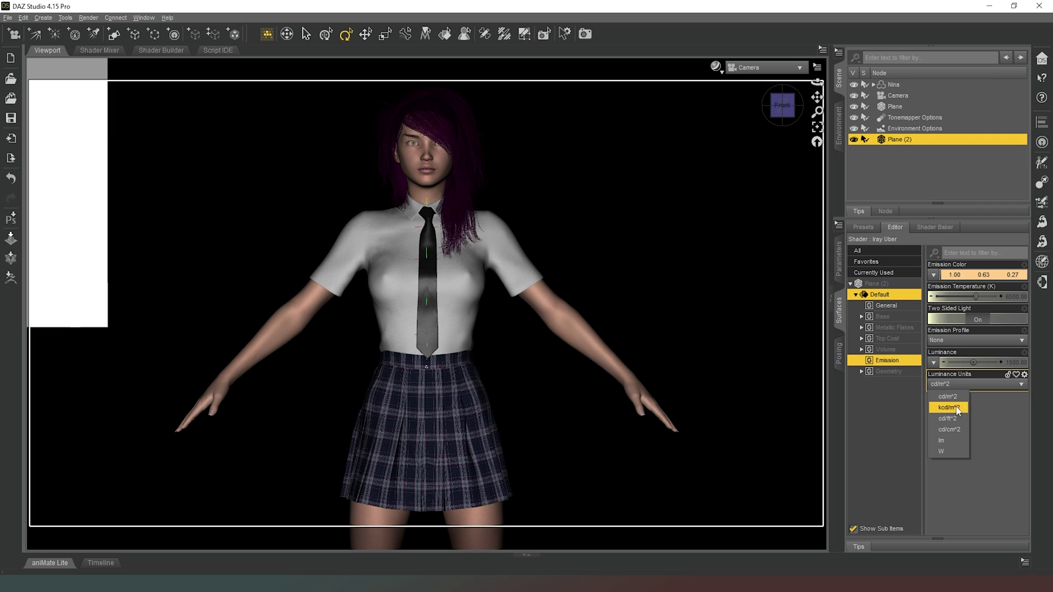
left_click(954, 411)
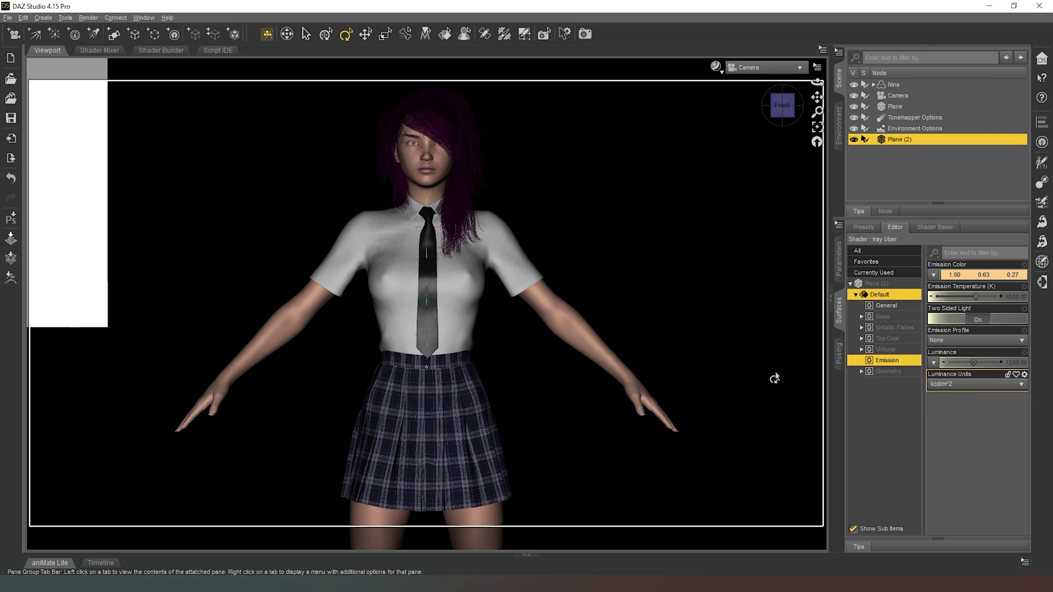
Step: Deselect the plane and preview the lighting on the figure through the camera in the NVIDIA Iray draw style
left_click(765, 67)
left_click(761, 167)
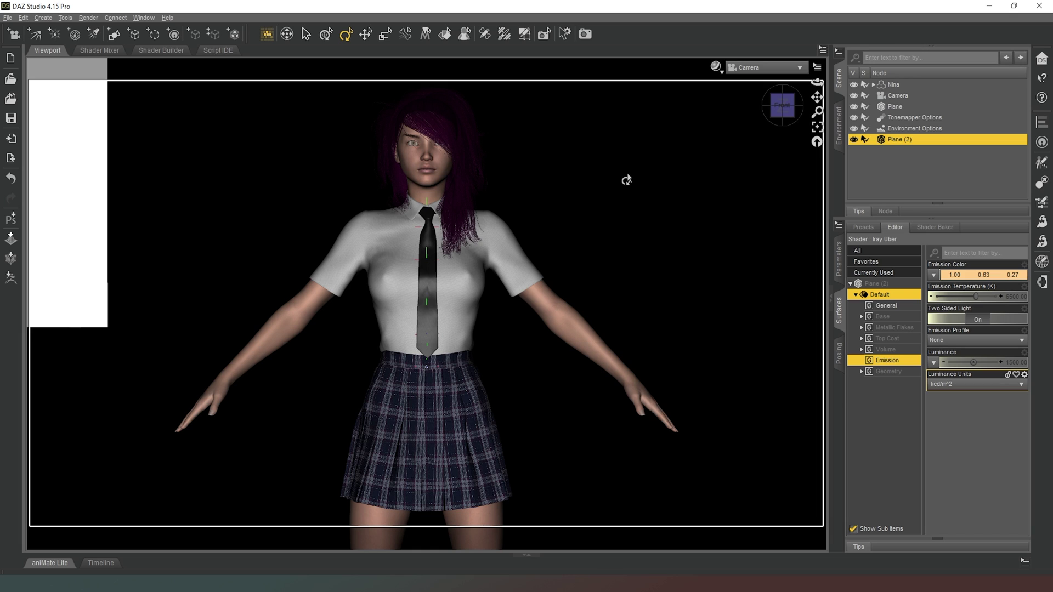
left_click(715, 92)
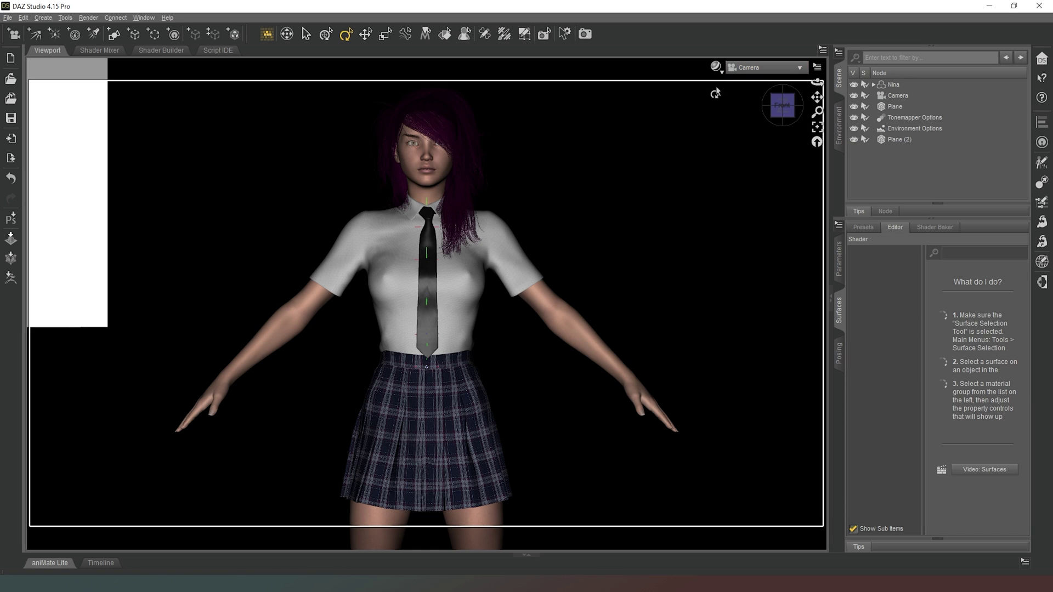
left_click(717, 73)
left_click(713, 200)
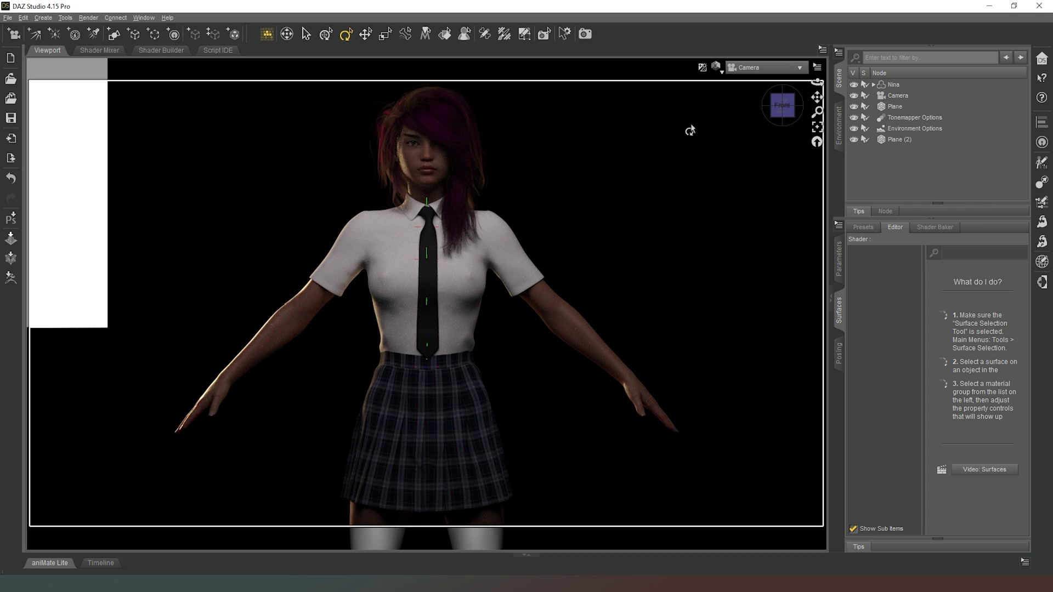
left_click(716, 66)
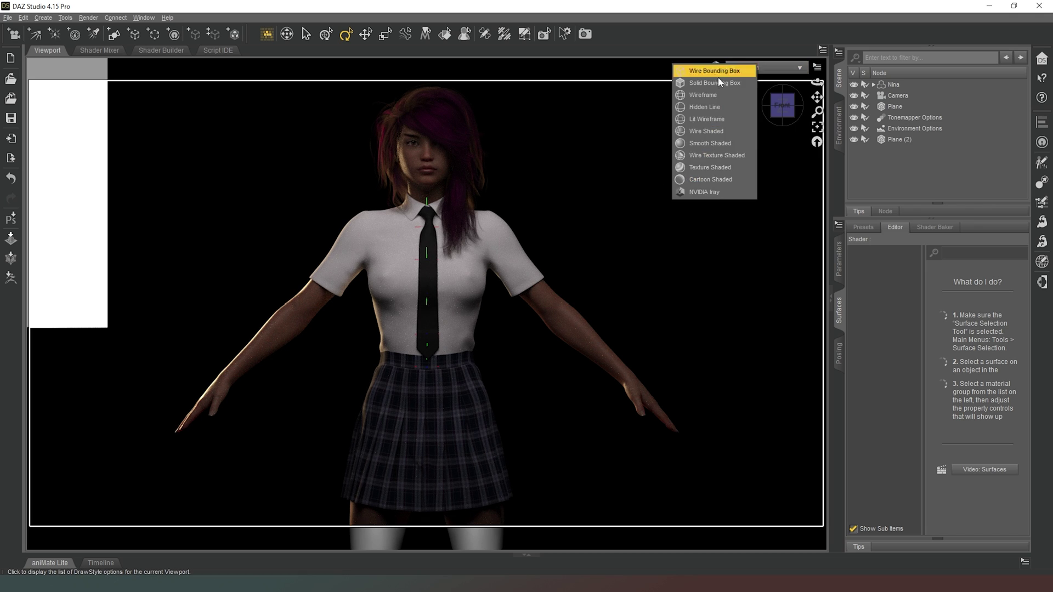
left_click(707, 192)
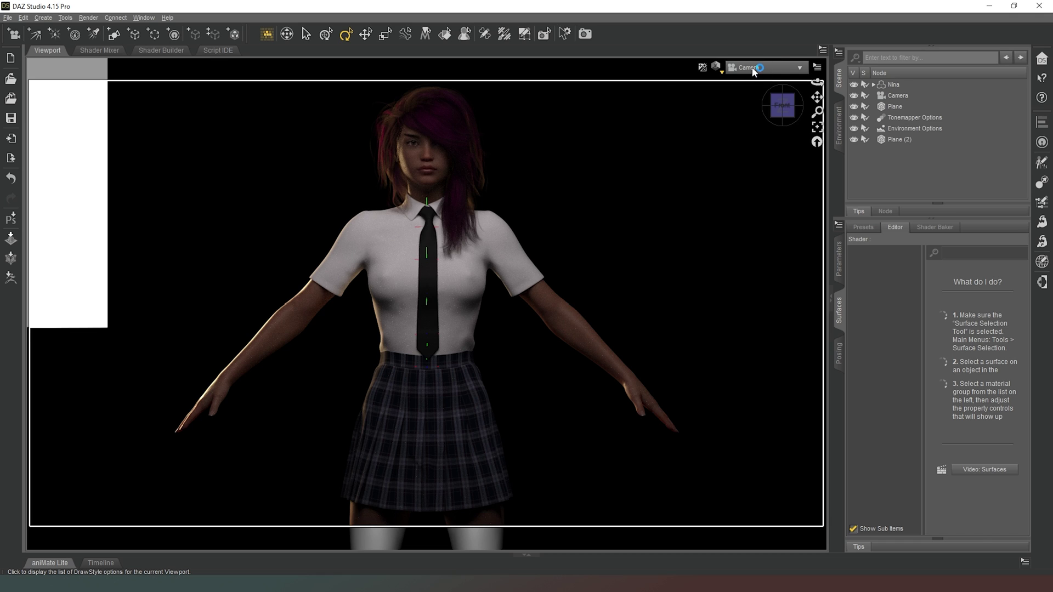
Step: Return the viewport to the Texture Shaded draw style and the perspective view
left_click(752, 68)
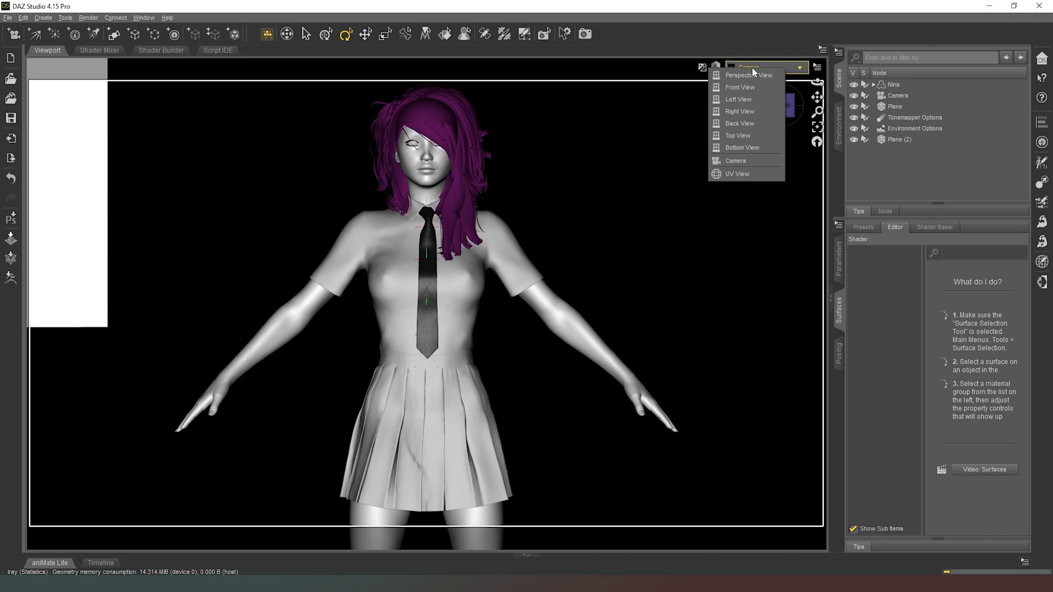
left_click(715, 66)
left_click(715, 65)
left_click(702, 167)
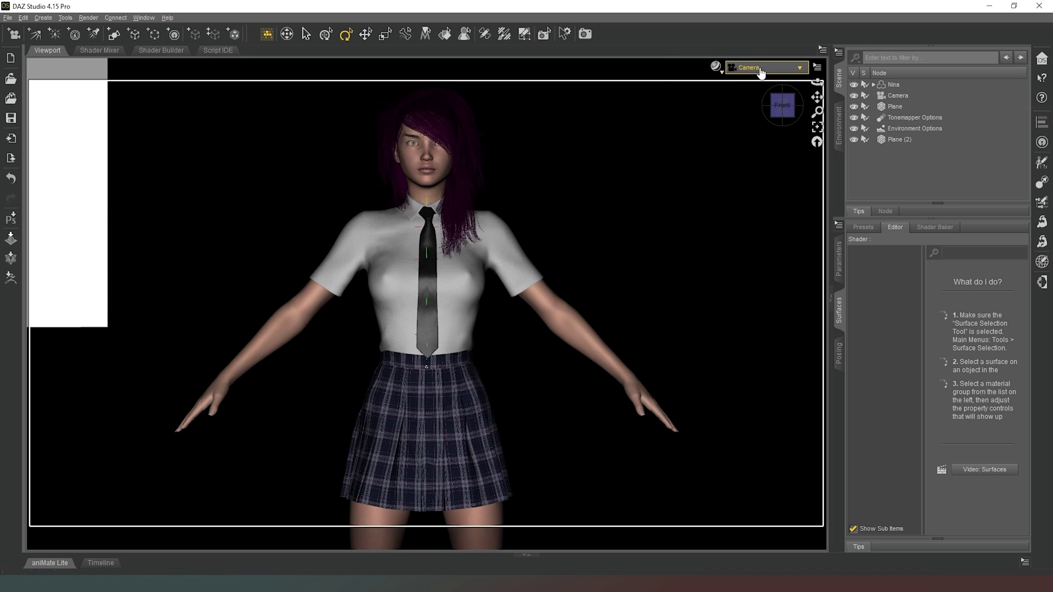
left_click(757, 68)
left_click(755, 71)
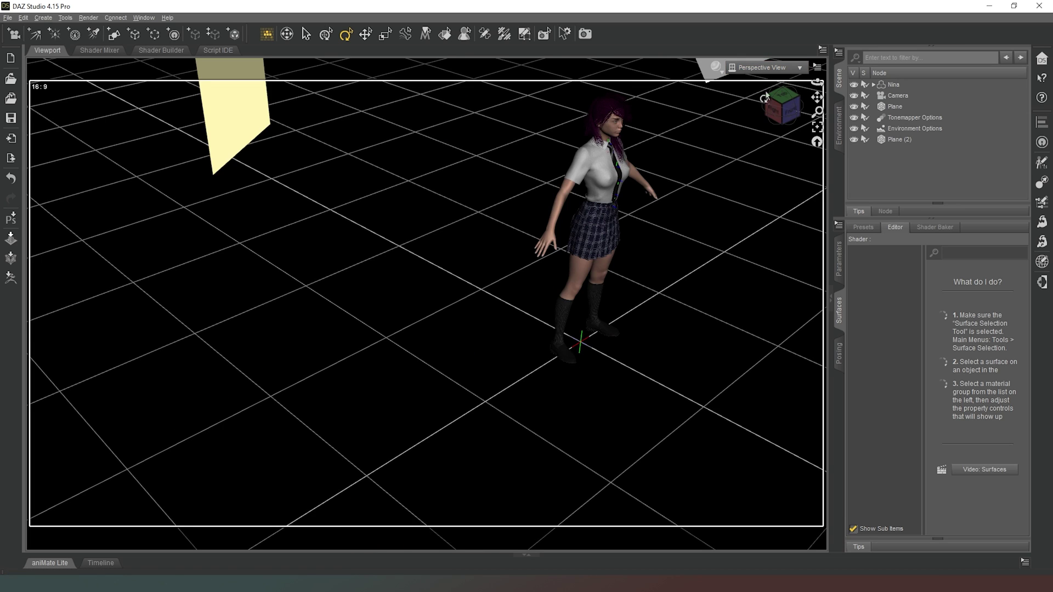
Step: Duplicate the warm emissive plane behind the figure as a single node
left_click_drag(782, 104, 304, 187)
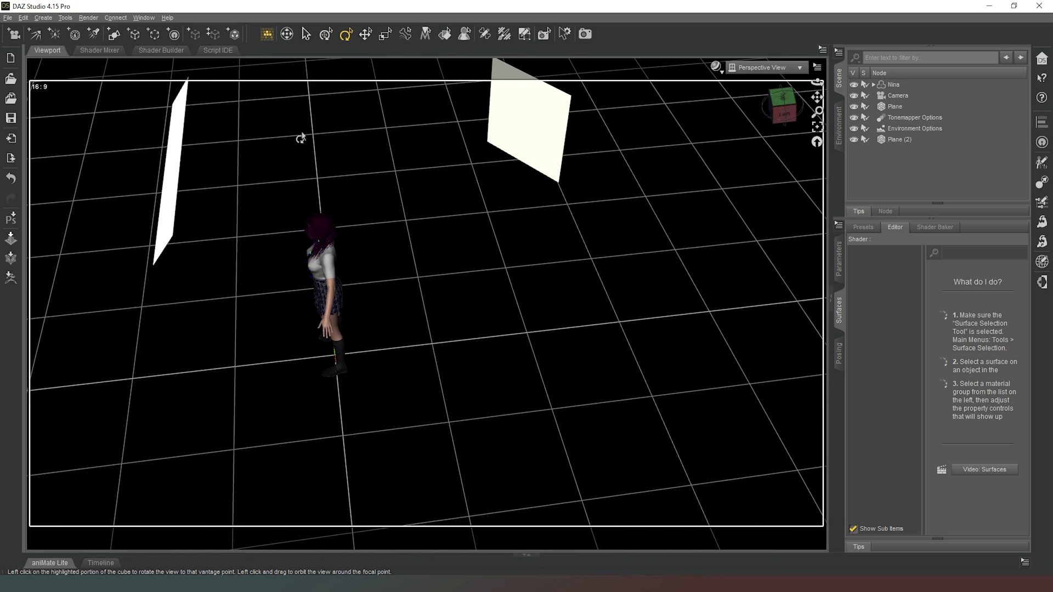
left_click(549, 120)
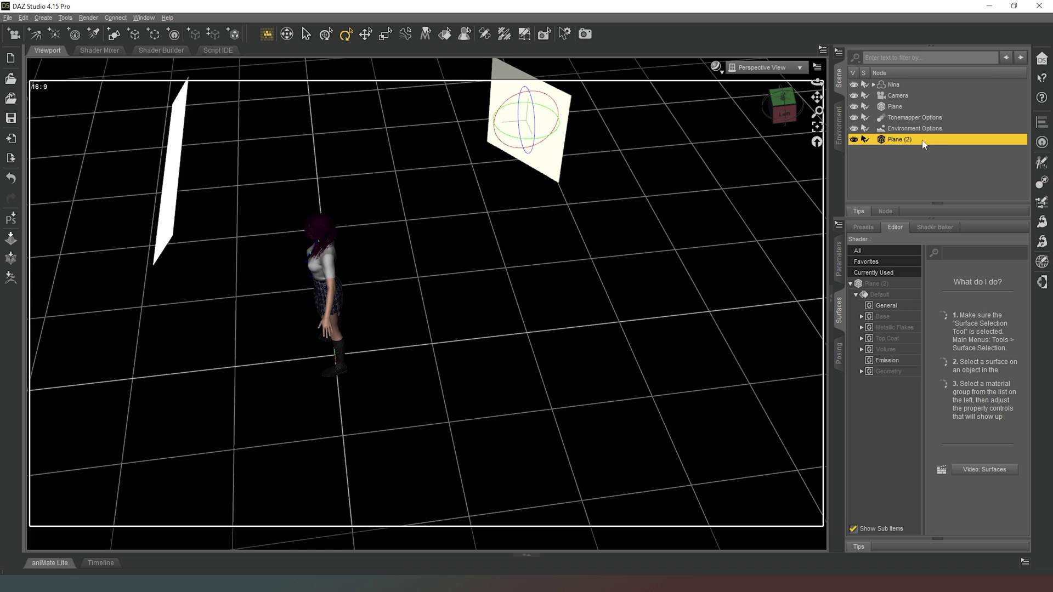
left_click(23, 18)
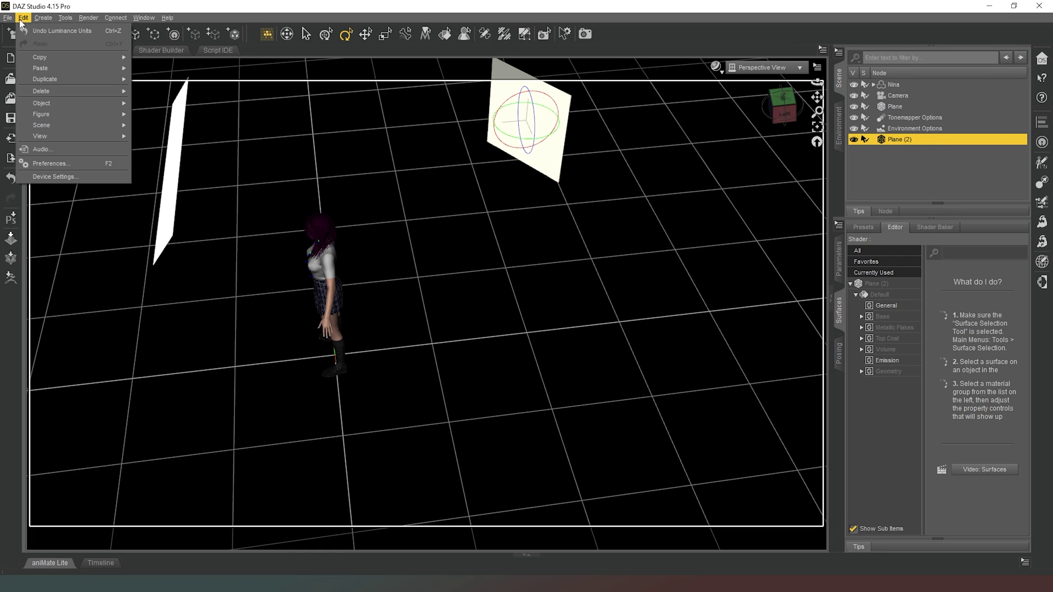
mouse_move(101, 104)
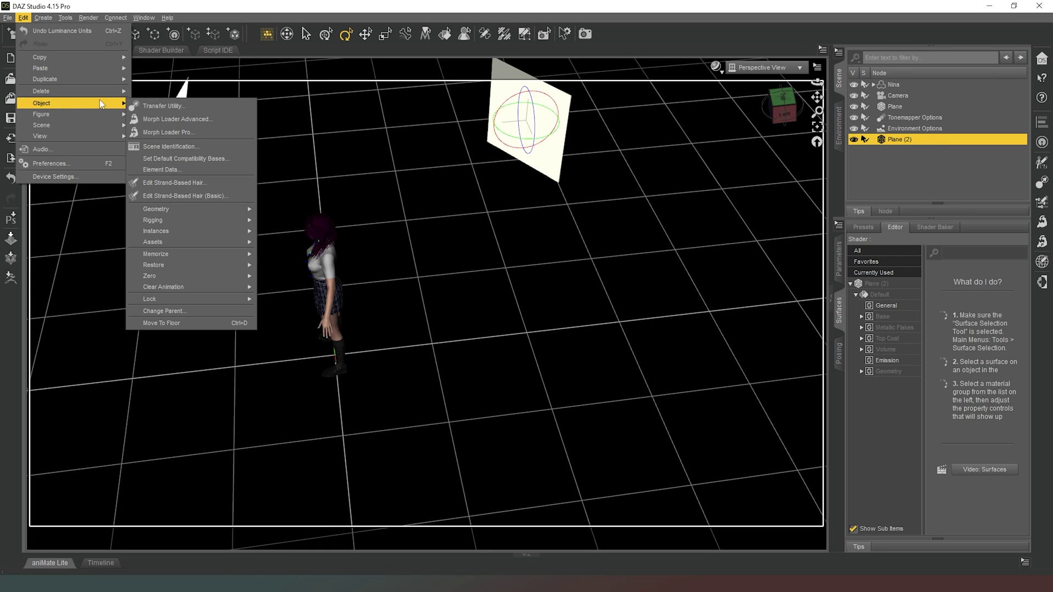
mouse_move(110, 80)
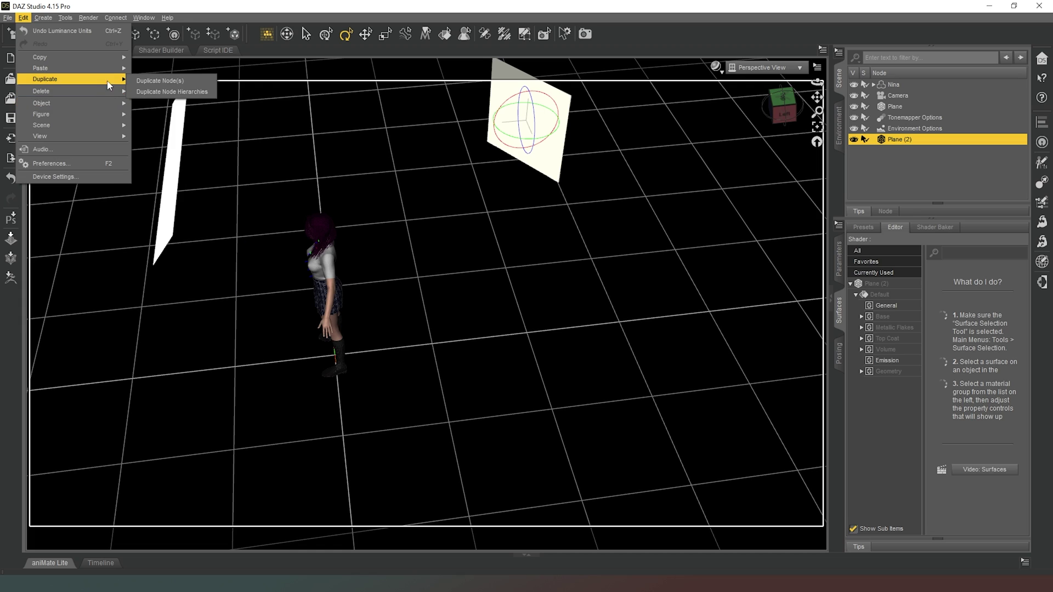
left_click(168, 83)
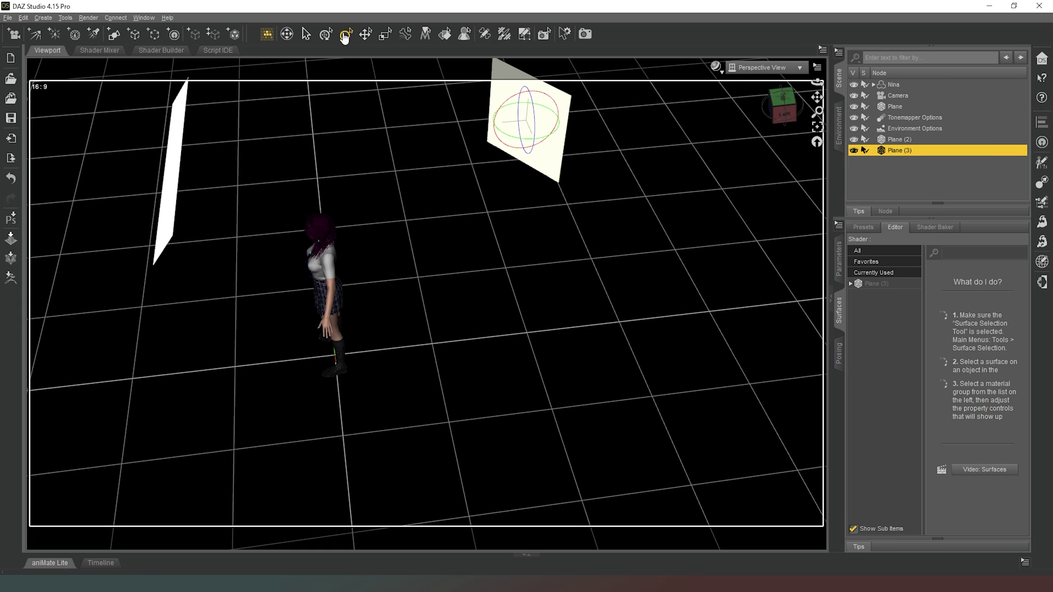
Step: Move the duplicated plane across to the opposite side behind the figure and show the layout in the top view
left_click(365, 34)
left_click_drag(509, 138, 632, 443)
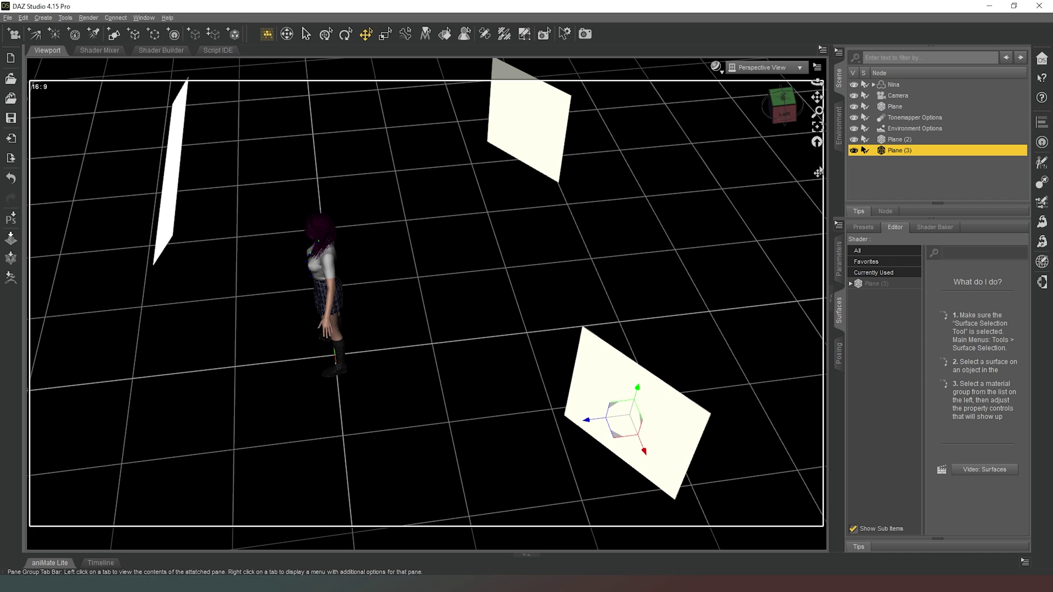
left_click_drag(786, 112, 724, 117)
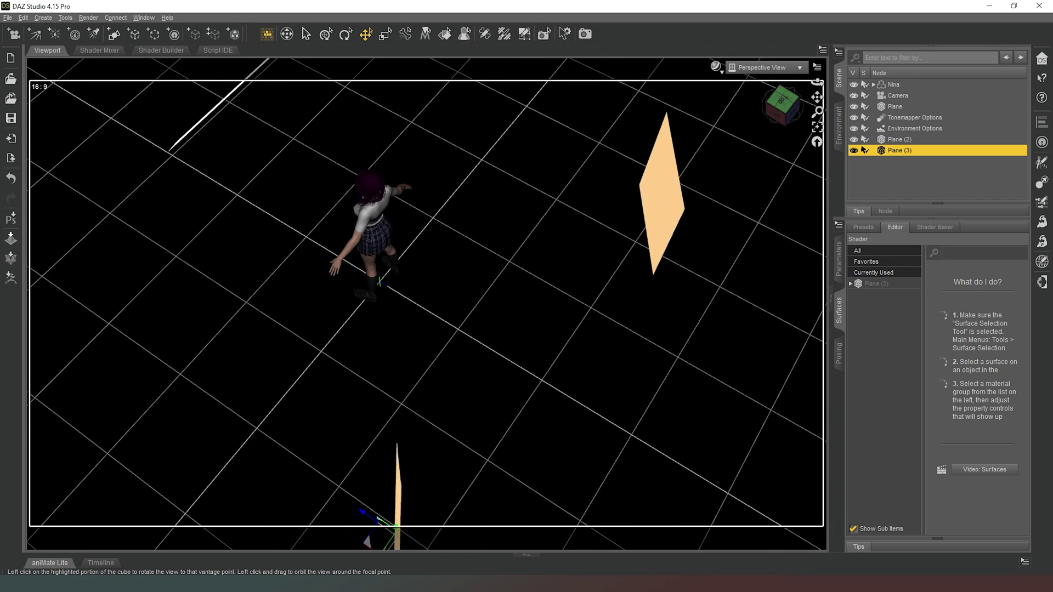
left_click(762, 67)
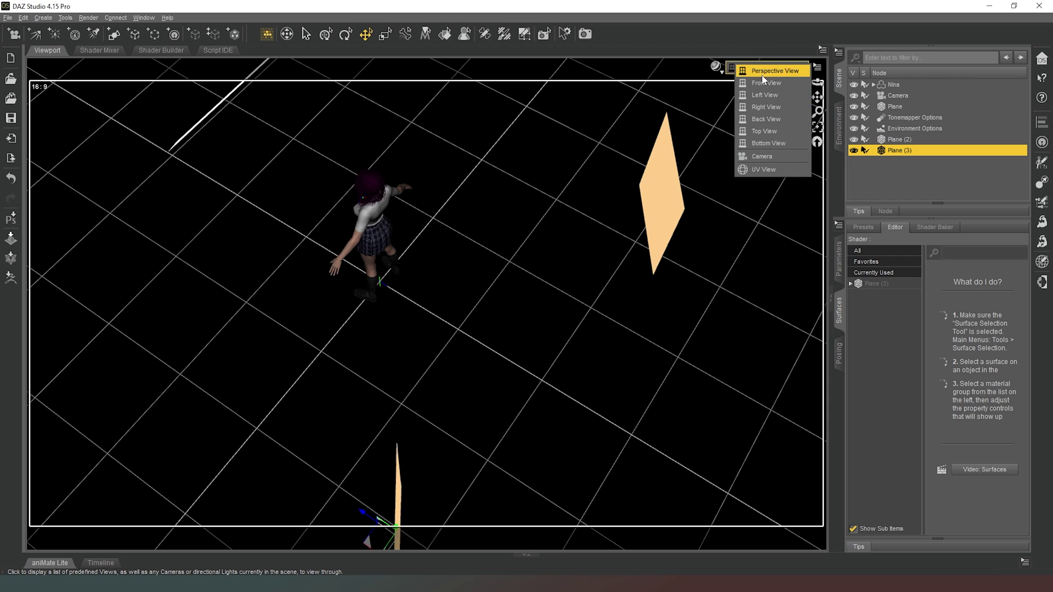
left_click(775, 131)
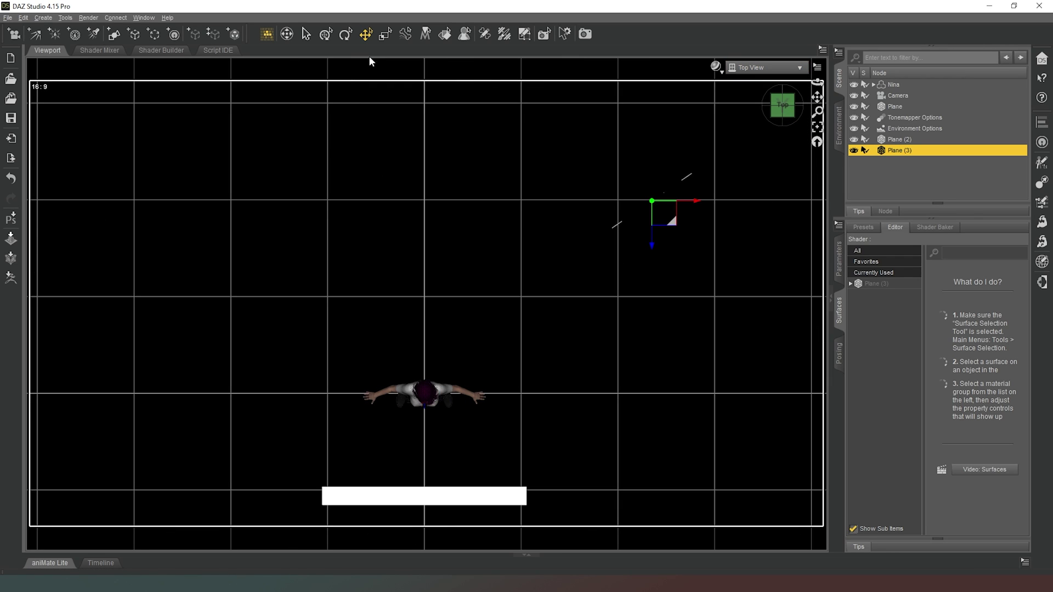
Step: Rotate the duplicated plane about its vertical axis to face the figure and set its emission color to light blue (0.36, 0.77, 1.00)
left_click(346, 34)
left_click_drag(678, 222, 665, 236)
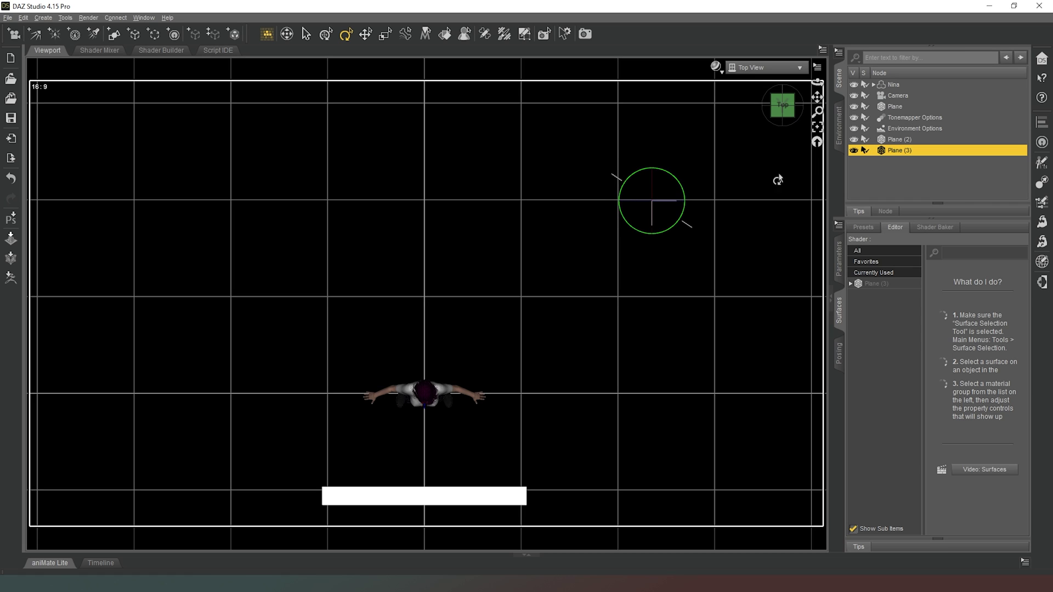
left_click(852, 284)
left_click(856, 295)
left_click(886, 360)
left_click(982, 275)
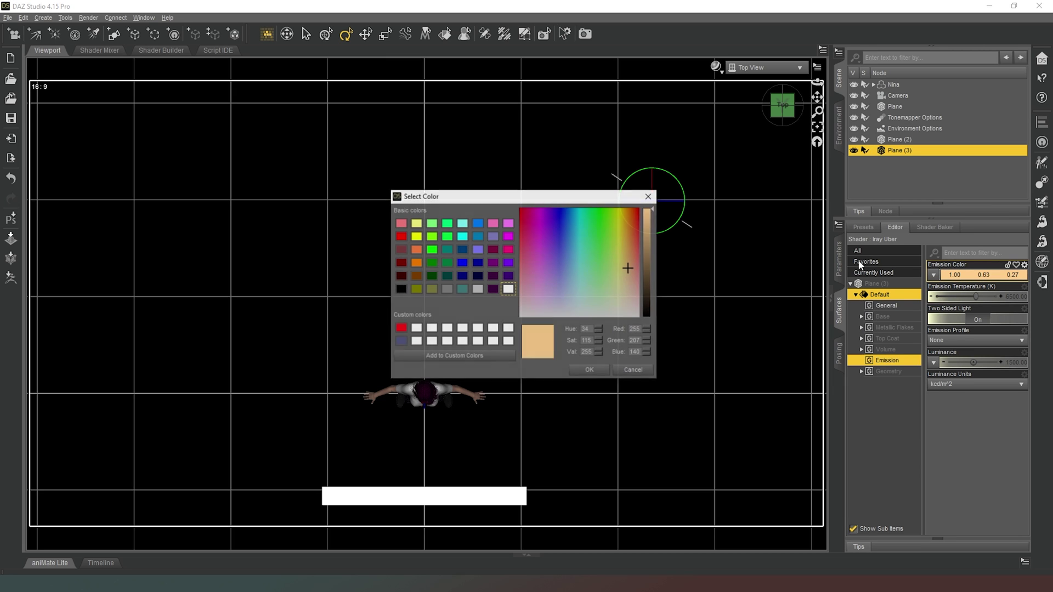
left_click_drag(577, 289, 573, 285)
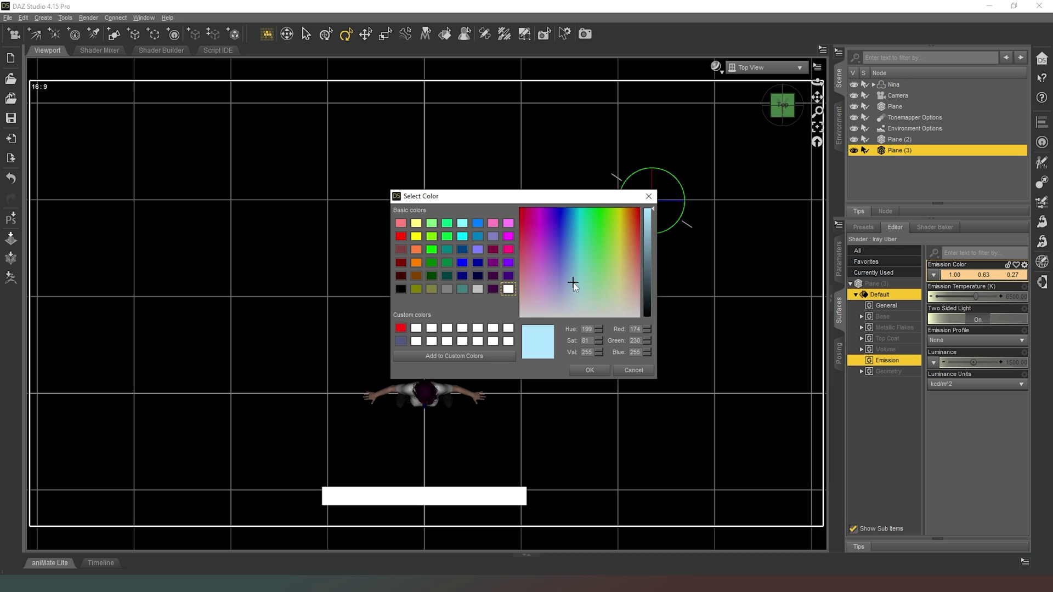
left_click(589, 371)
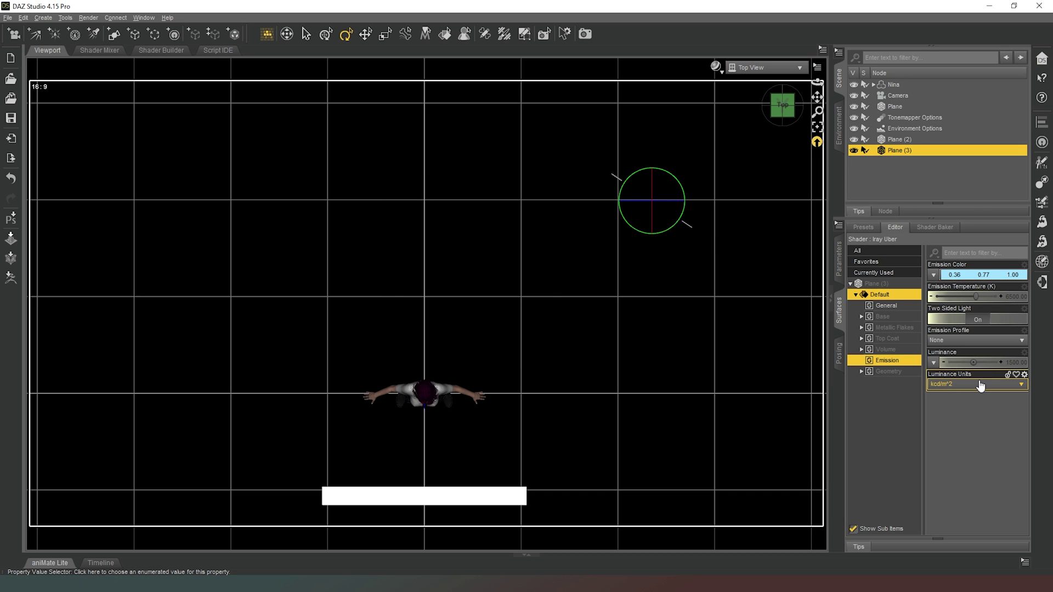
Step: Set the luminance of the blue emissive plane to 2250
left_click(1016, 362)
type("220")
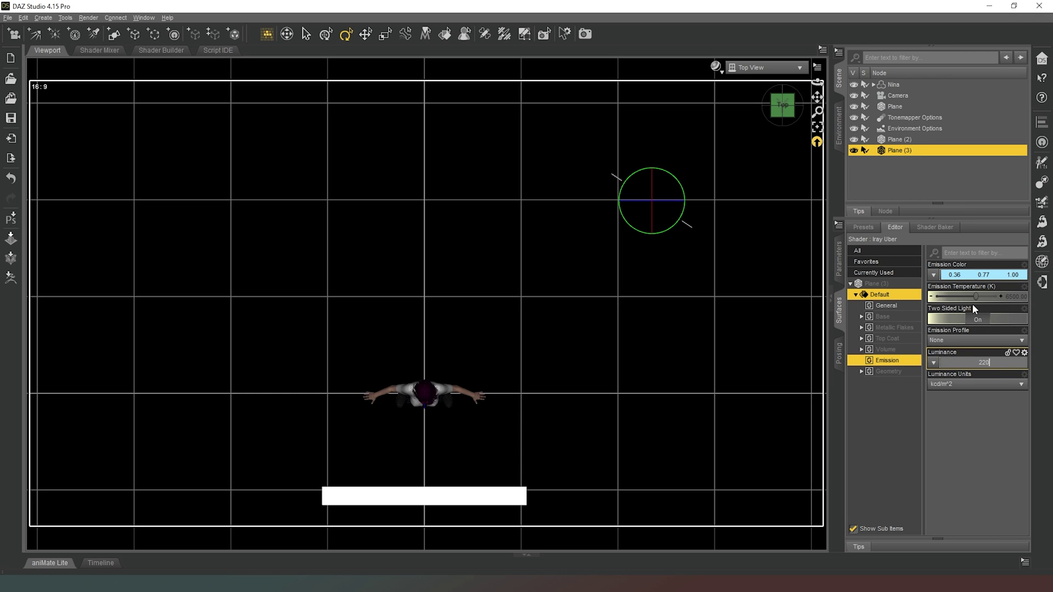
type("50")
key("Return")
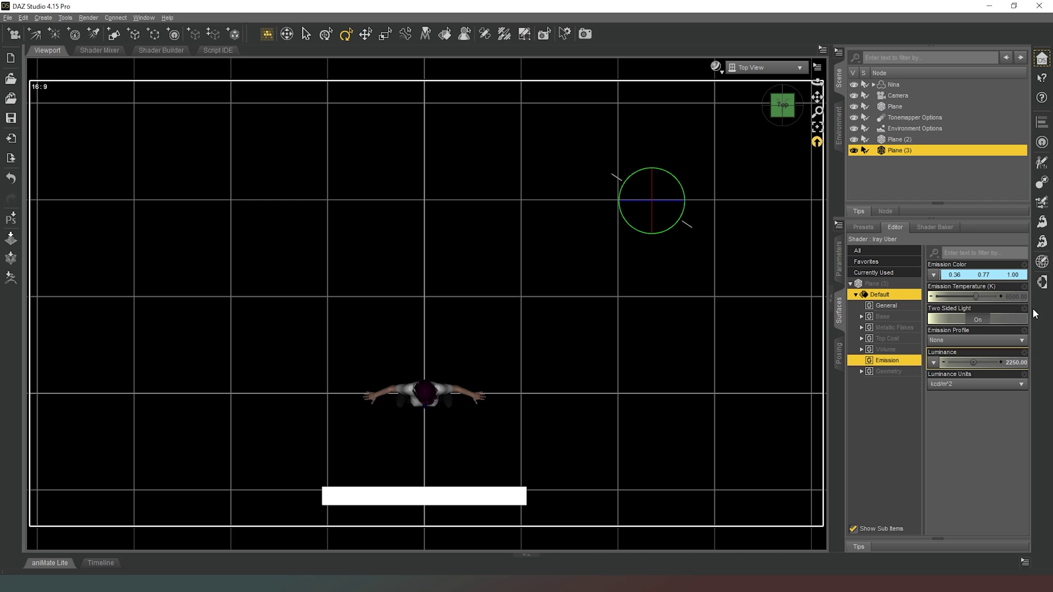
Step: Preview the blue rim light on the figure through the camera in the NVIDIA Iray draw style
left_click(729, 68)
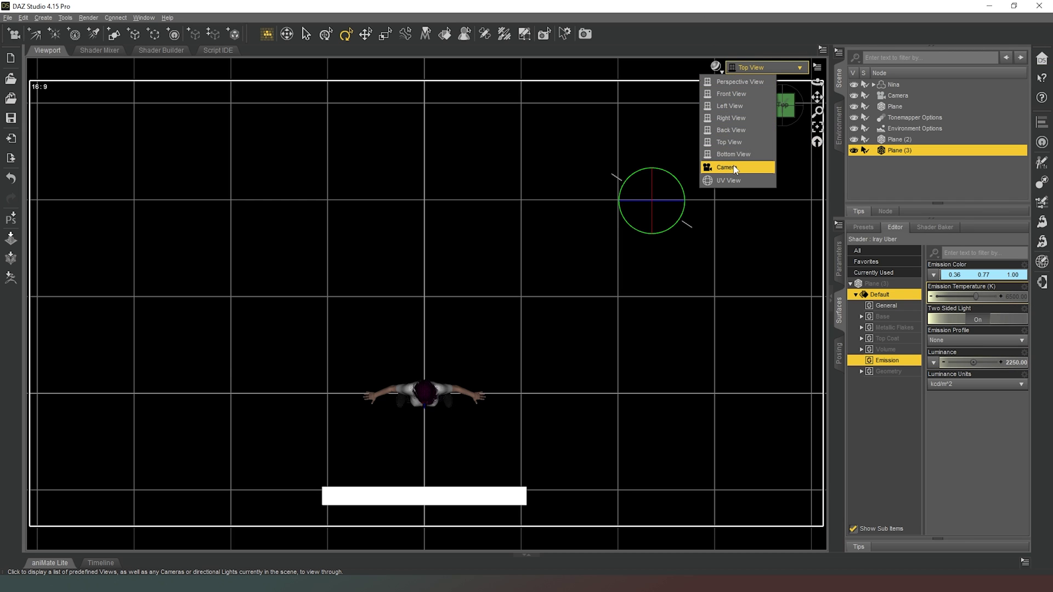
left_click(724, 160)
left_click(716, 67)
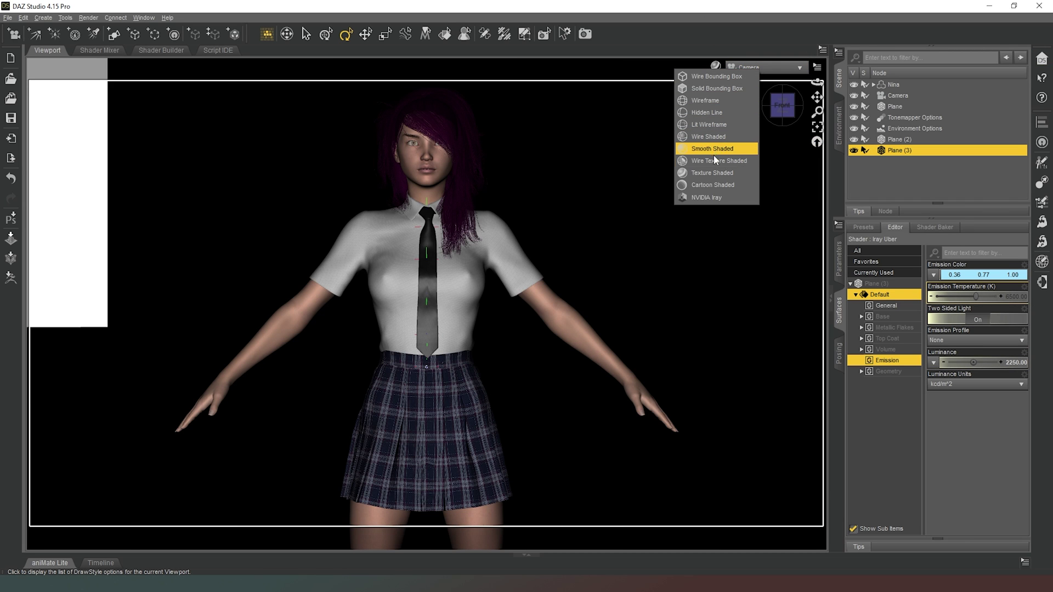
left_click(713, 198)
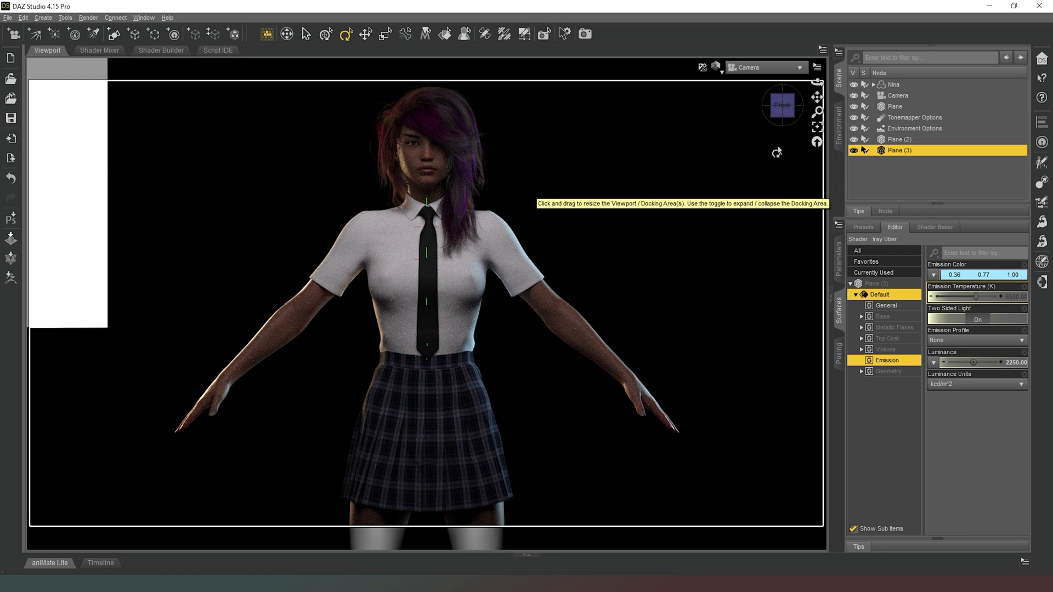
Step: Move the blue emissive plane closer to the figure in the perspective view
left_click(768, 70)
left_click(768, 75)
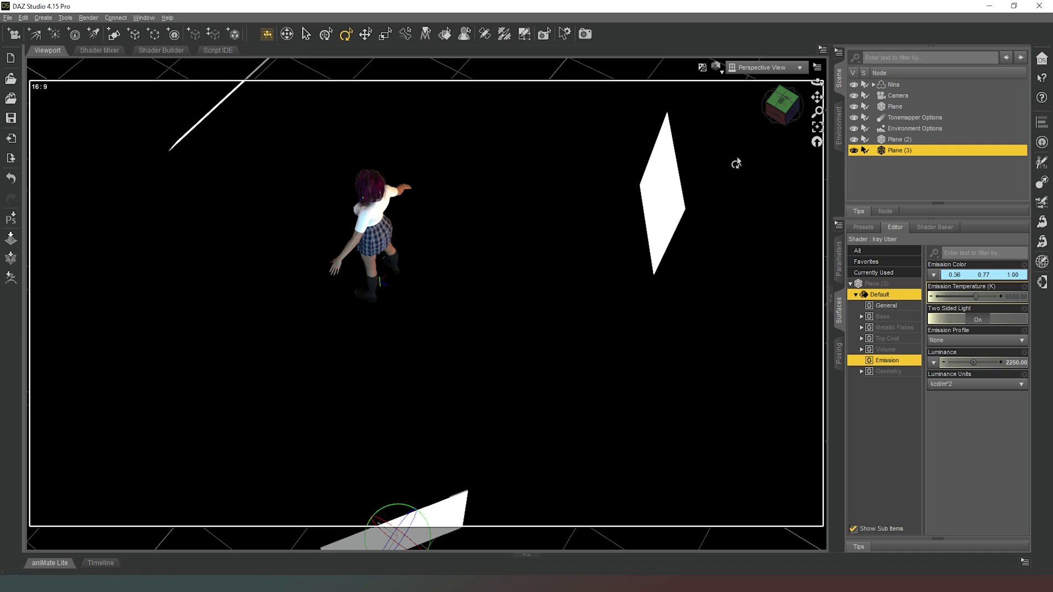
left_click_drag(774, 113, 746, 126)
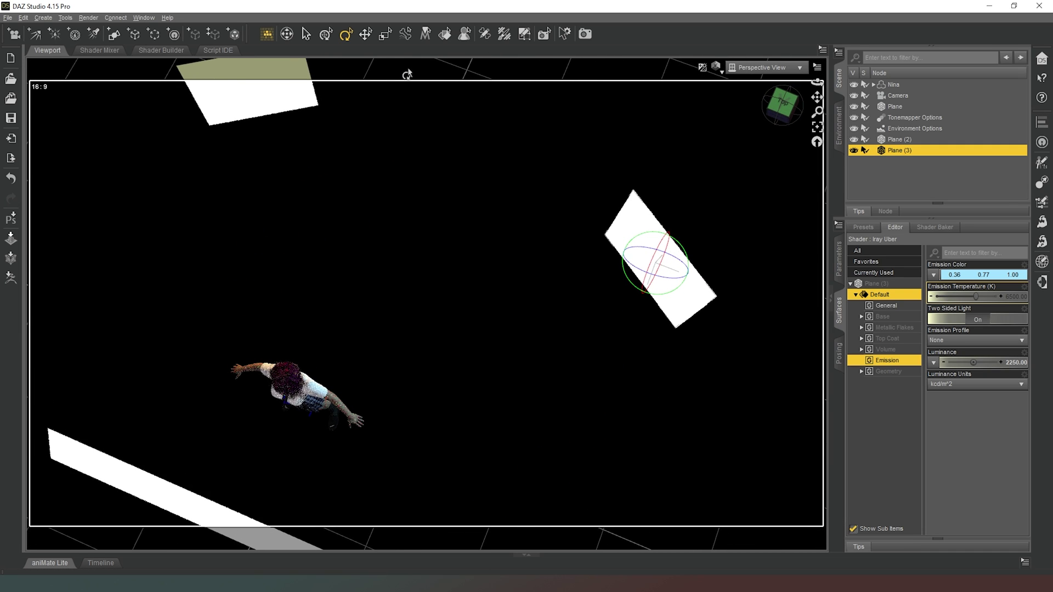
left_click(365, 35)
left_click_drag(668, 298, 592, 334)
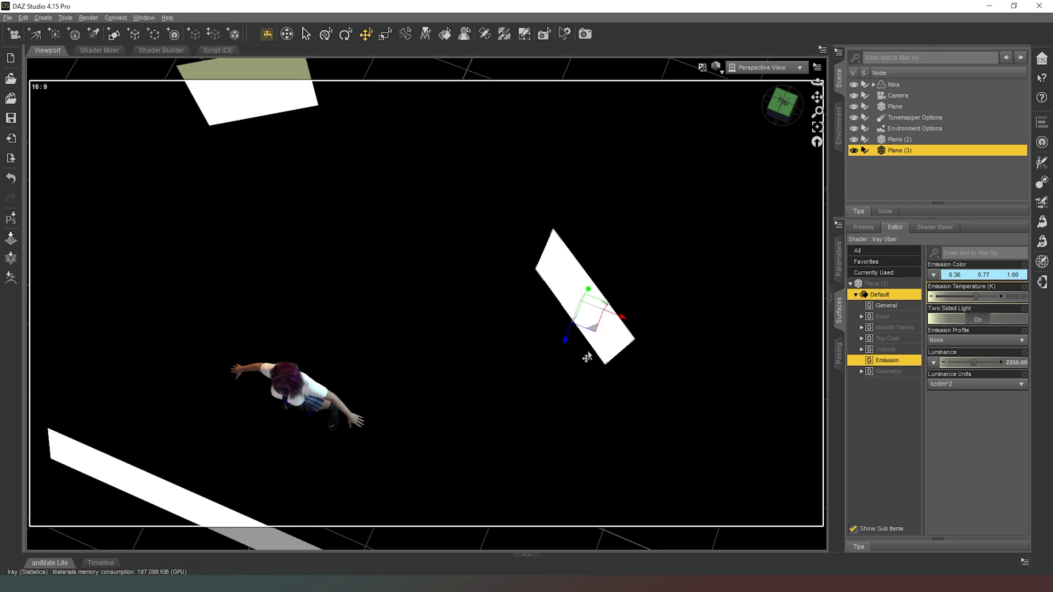
Step: Turn the blue plane further toward the figure's side in the top view and check the lighting through the camera
left_click(767, 68)
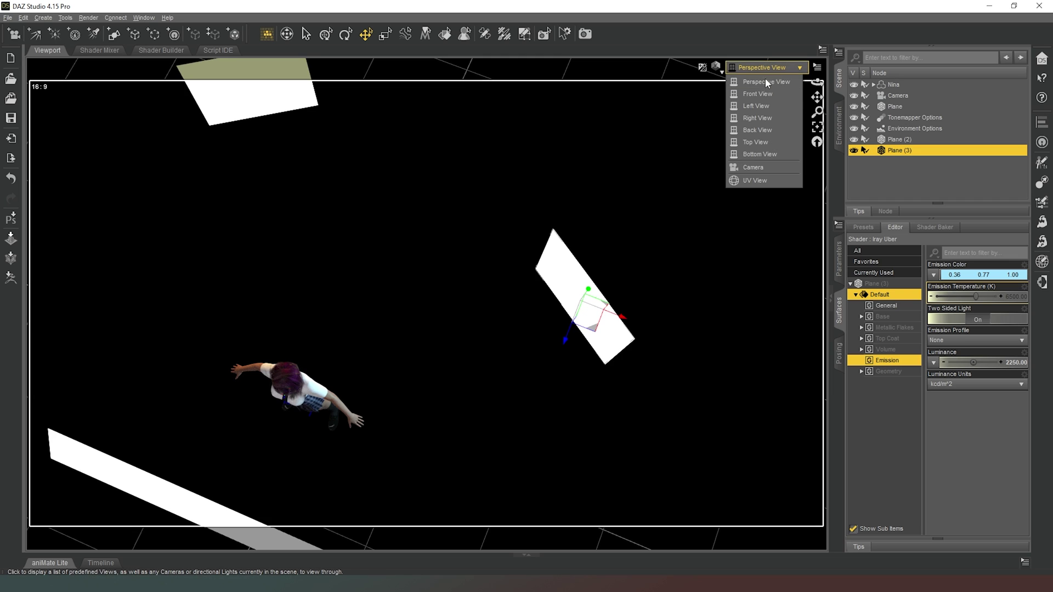
left_click(759, 142)
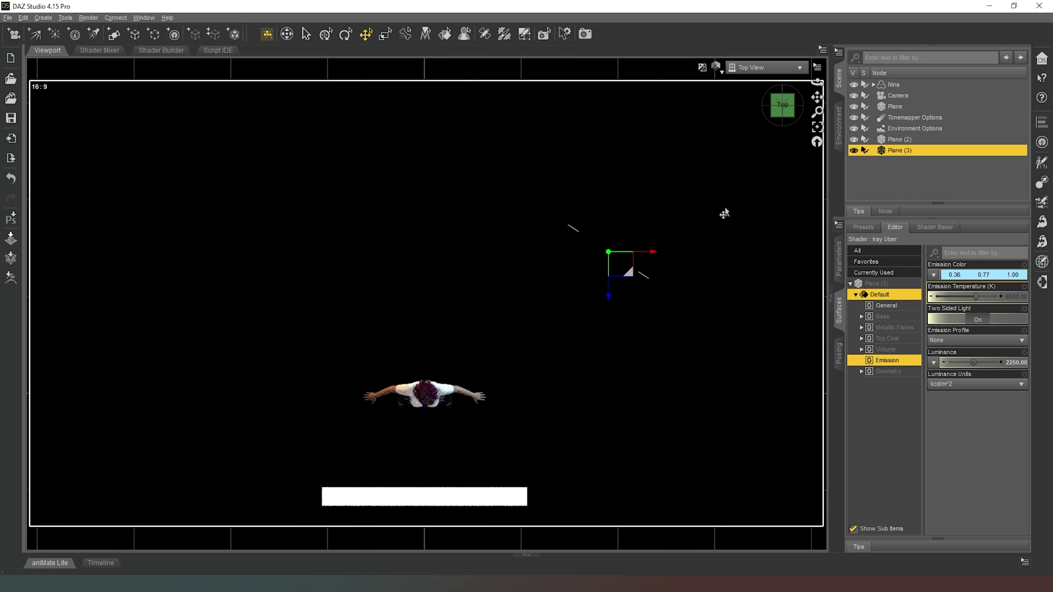
left_click(346, 34)
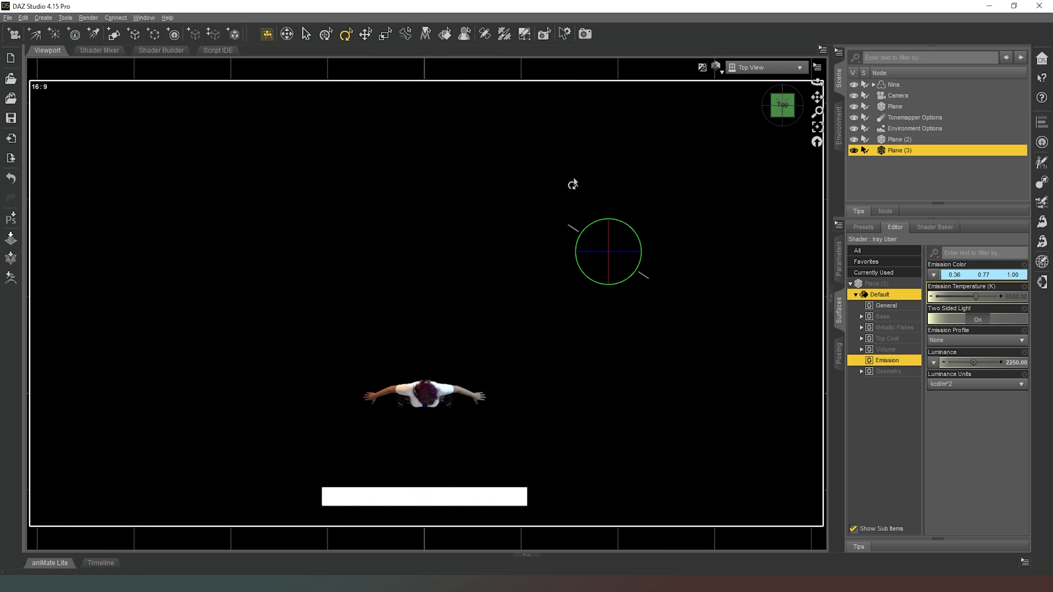
left_click_drag(623, 286, 614, 288)
left_click(765, 68)
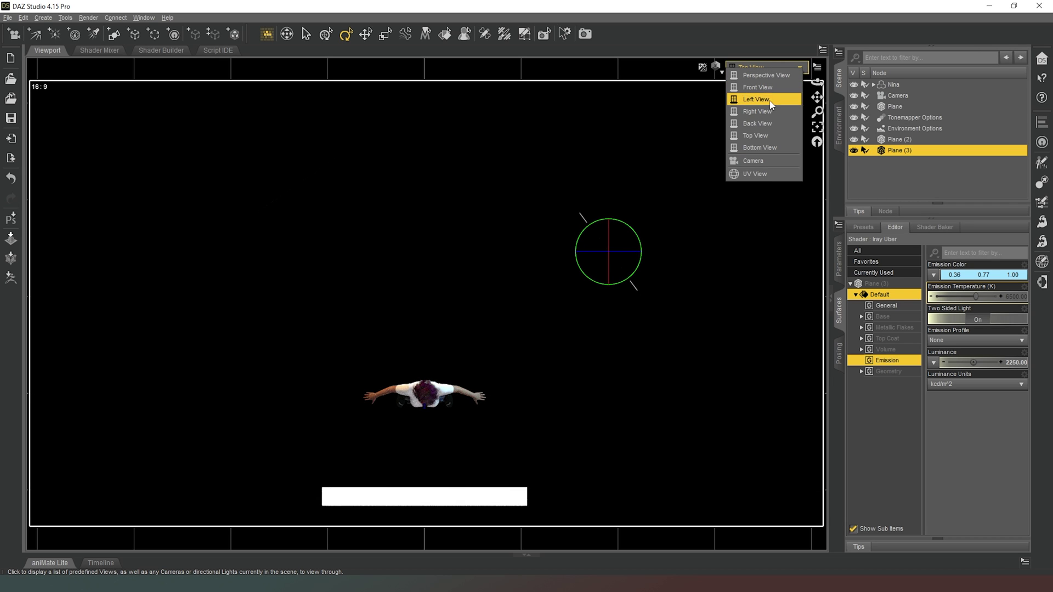
left_click(768, 160)
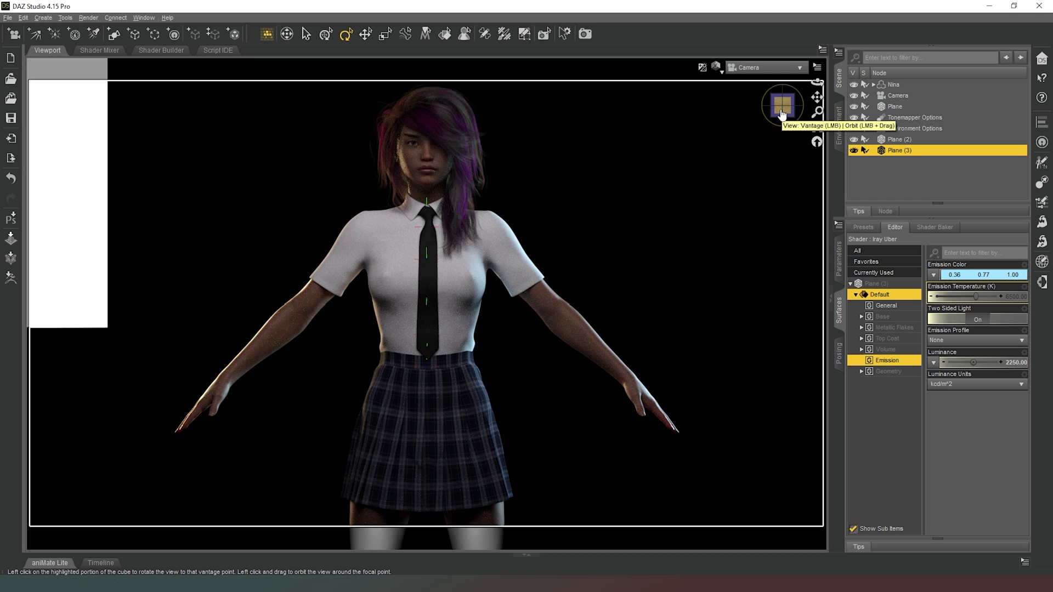
Step: Switch the viewport back to Texture Shaded and the perspective view, orbited to show the light planes
left_click(716, 67)
left_click(703, 167)
left_click(768, 67)
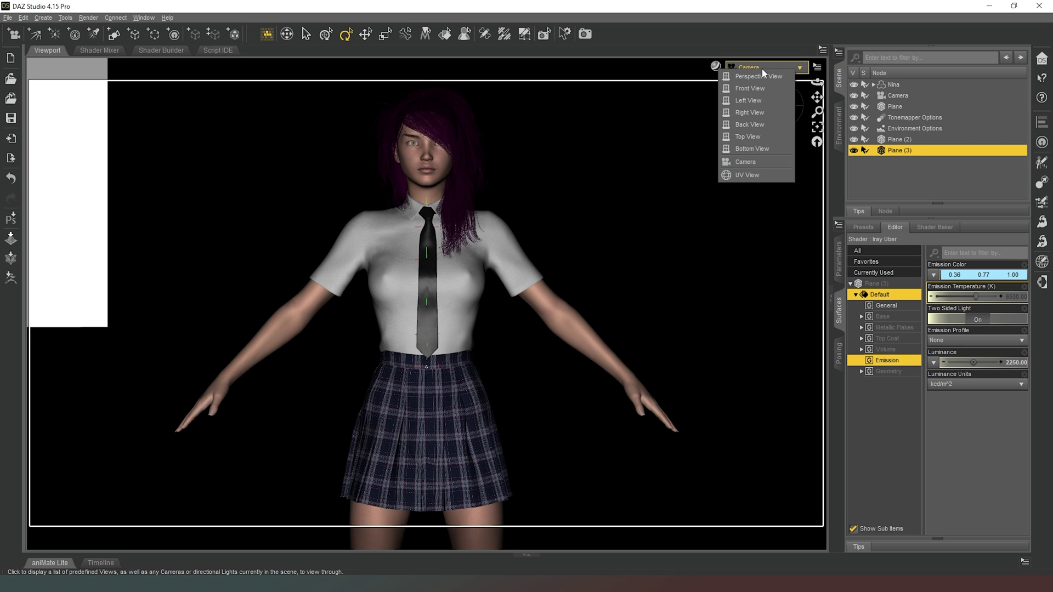
left_click(752, 77)
left_click_drag(782, 105, 781, 131)
Step: Select the white key-light plane in front of the figure and narrow it to a Z Scale of 14.8%
left_click(47, 235)
left_click_drag(587, 176, 790, 299, "alt")
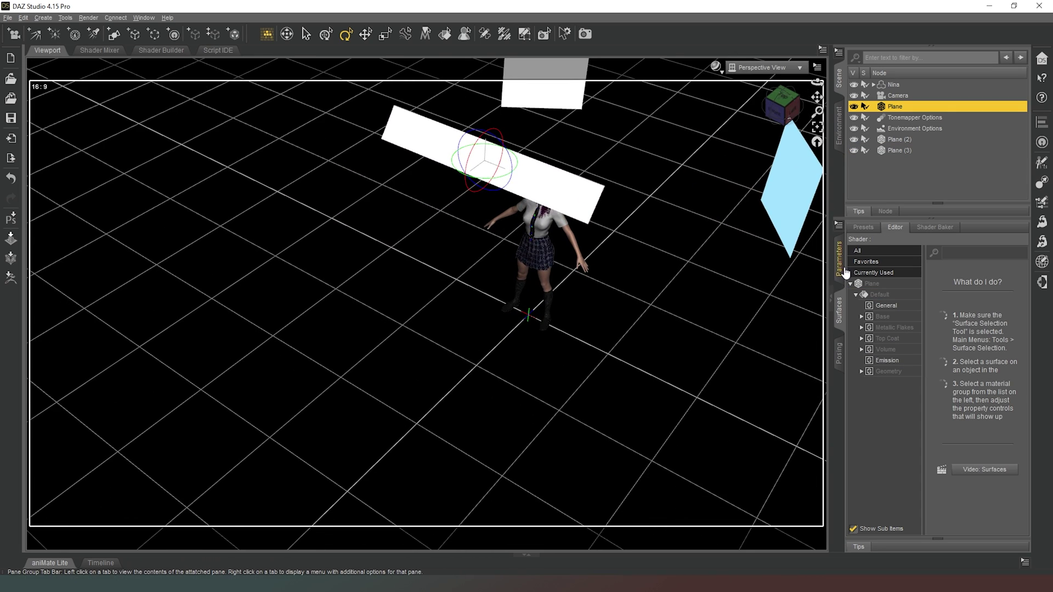
left_click(839, 259)
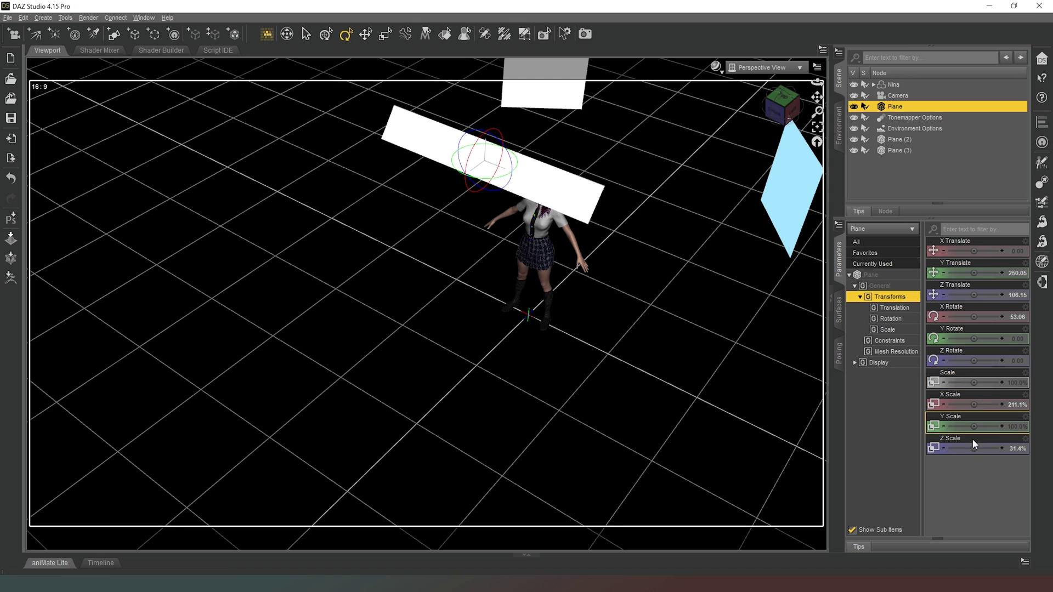
left_click_drag(980, 449, 943, 449)
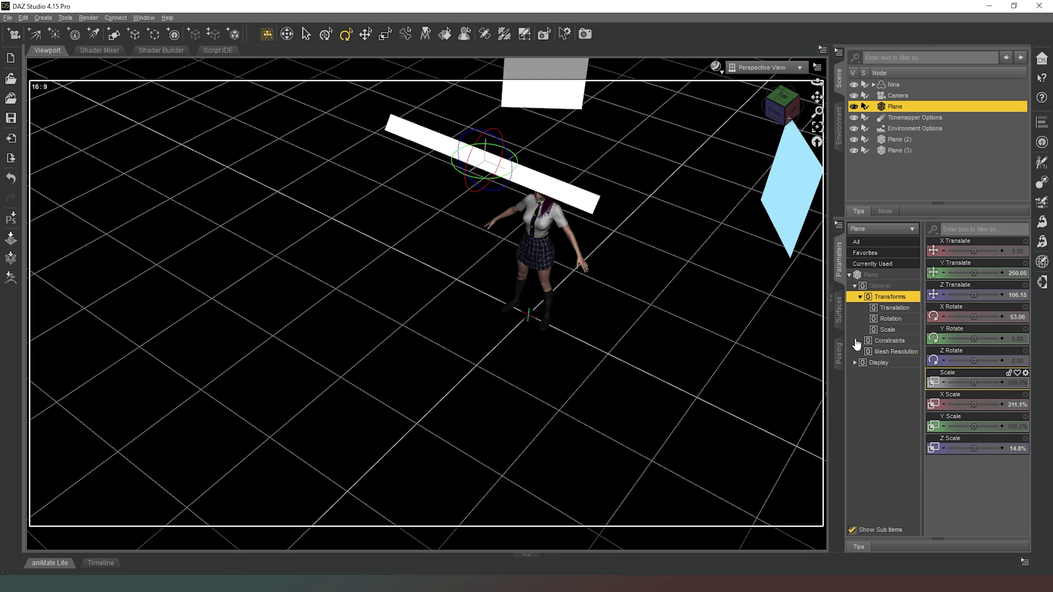
Step: Set the emission luminance of the front key-light plane to 750
left_click(840, 311)
left_click(894, 363)
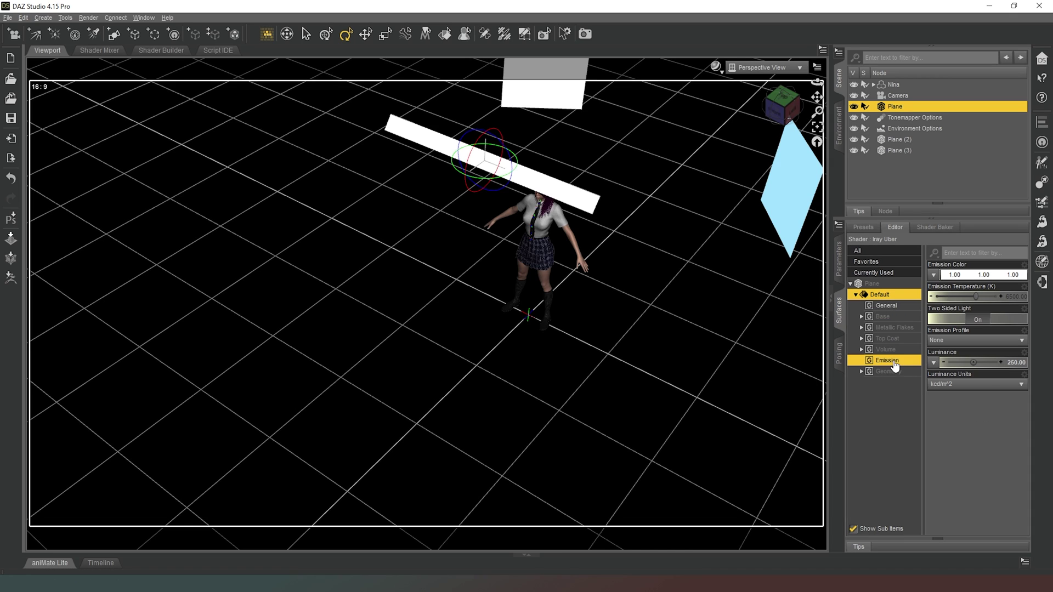
left_click(1014, 364)
type("50")
key("Return")
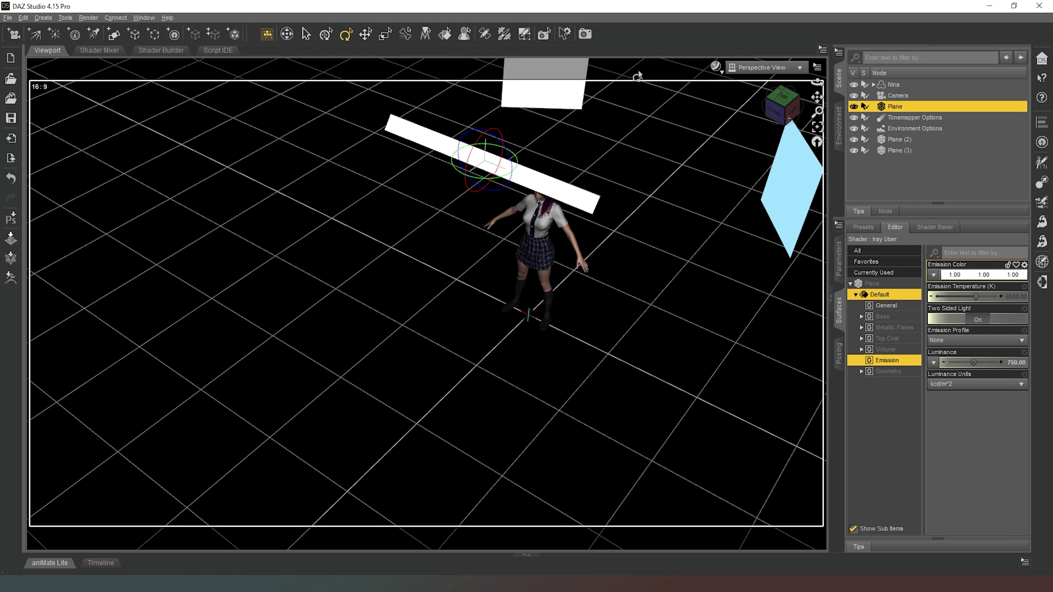
Step: Create a new 1 m plane primitive with Y Positive as its primary axis
left_click_drag(782, 104, 222, 130)
left_click_drag(782, 104, 353, 28)
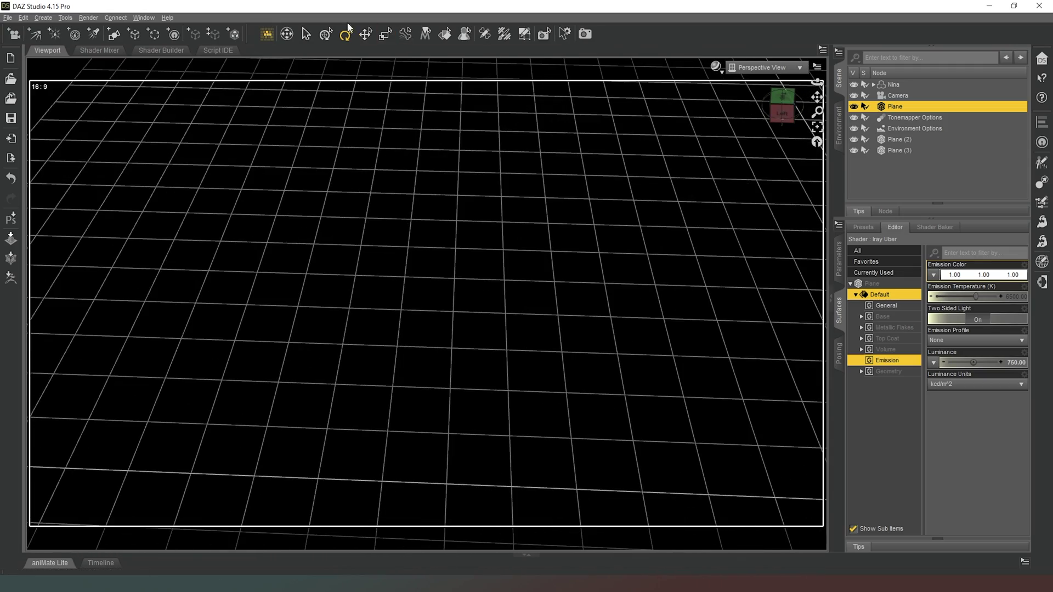
left_click(114, 34)
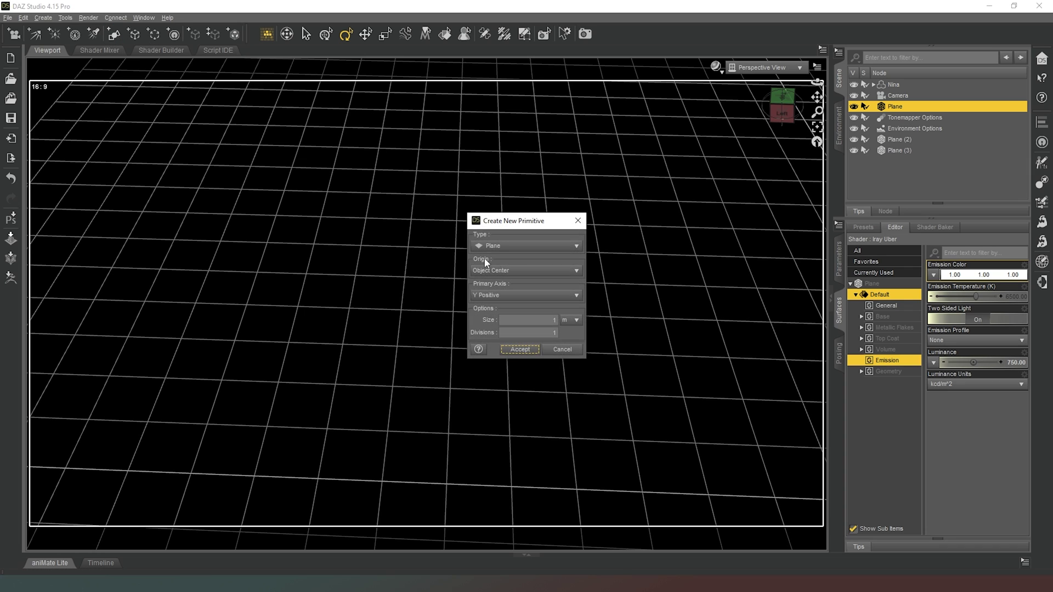
left_click(536, 349)
left_click_drag(786, 108, 793, 110)
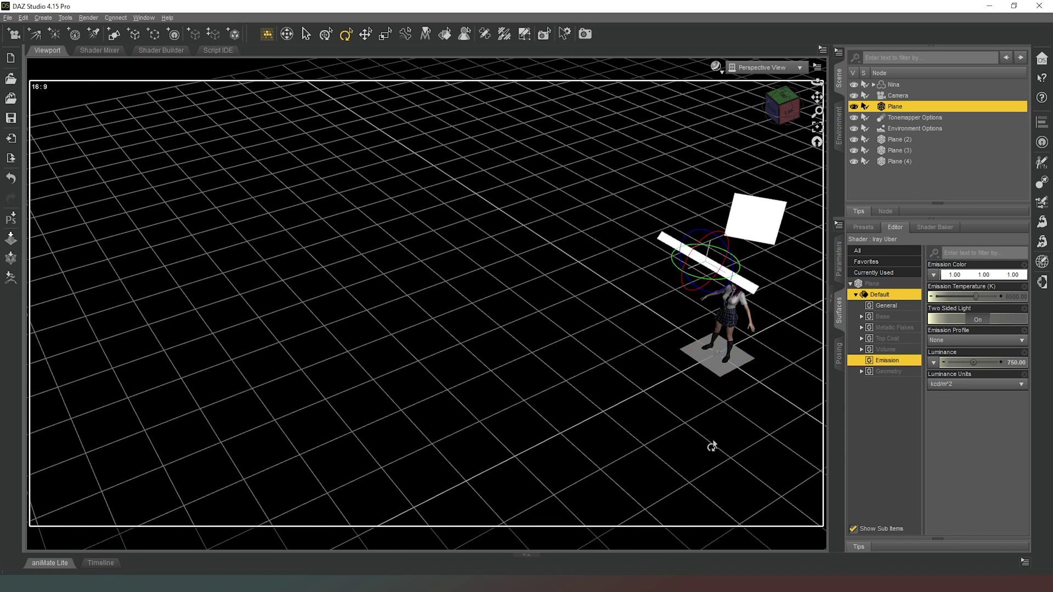
Step: Select the new plane under the figure and set its Z Translate to 2050
left_click(718, 374)
left_click(366, 34)
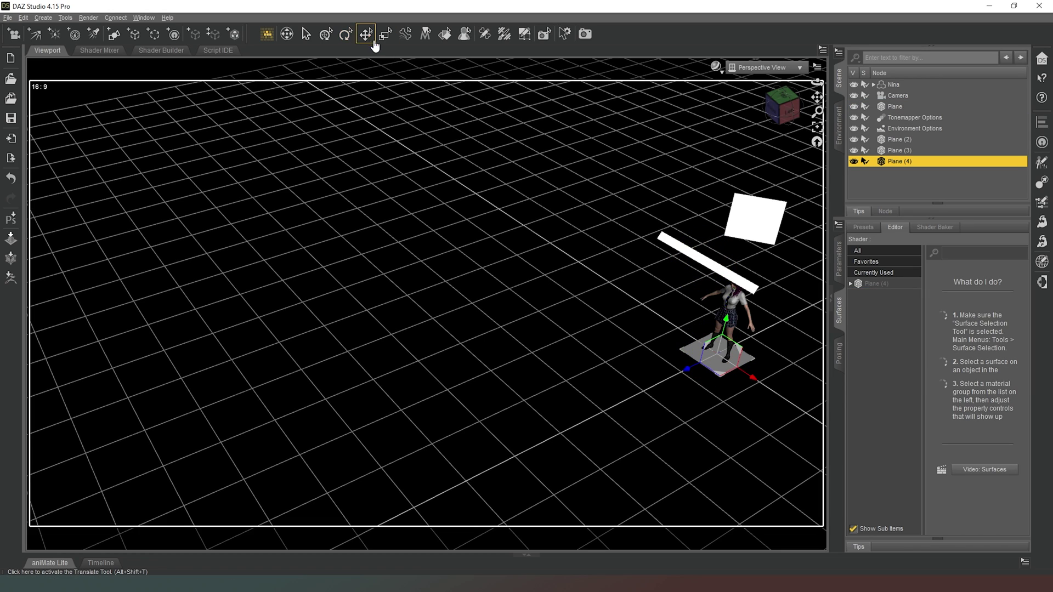
left_click(839, 259)
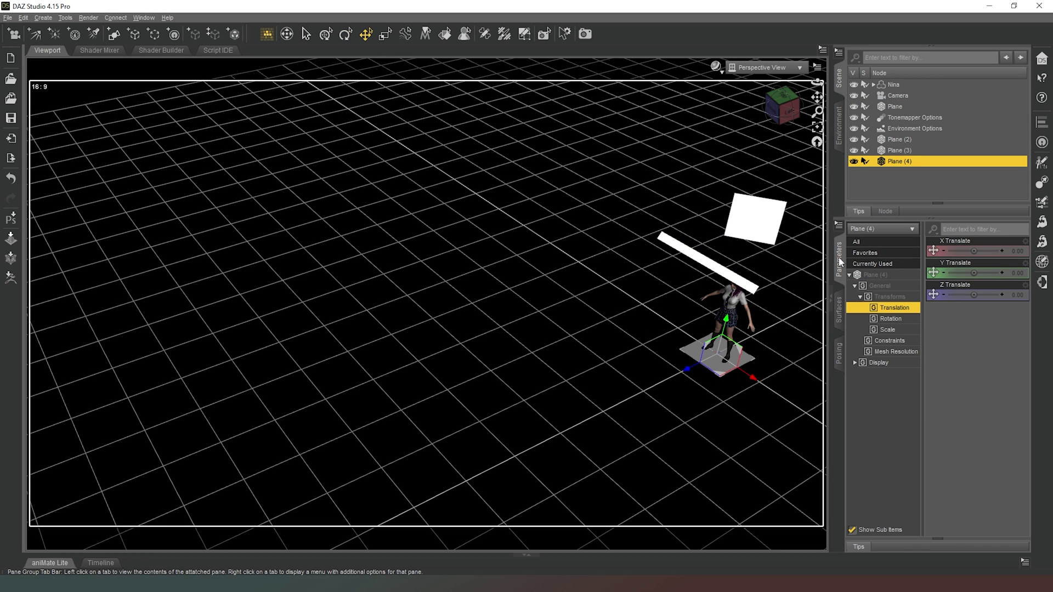
left_click(892, 277)
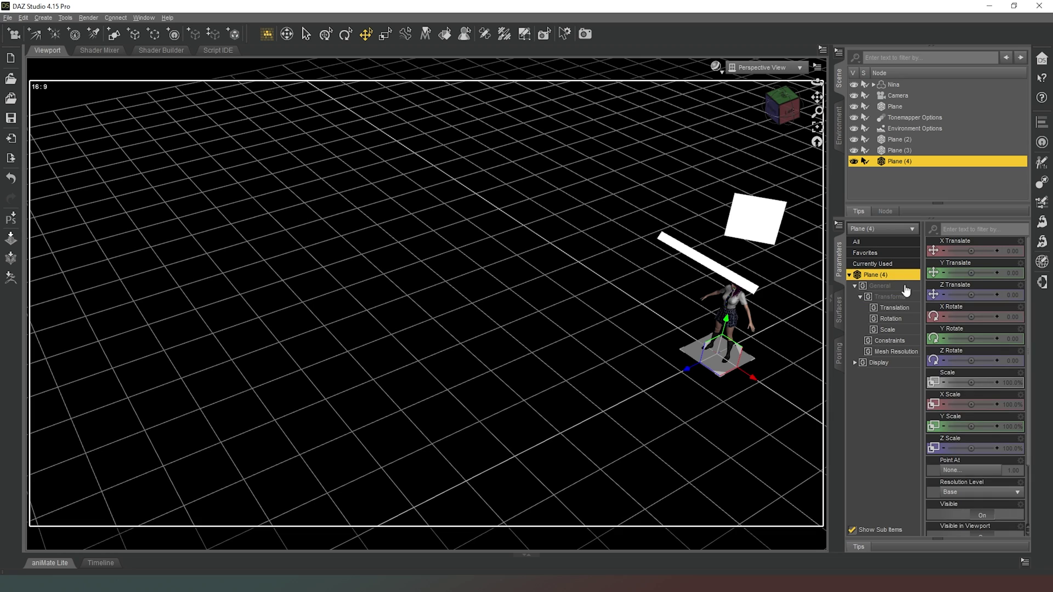
left_click(1003, 295)
type("2050")
key("Return")
left_click(764, 100)
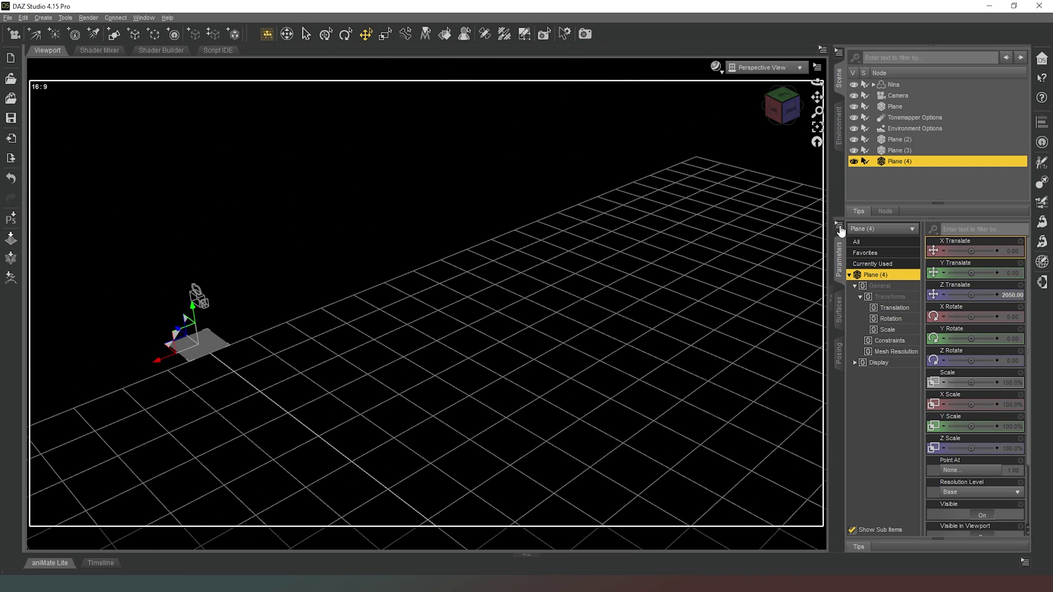
Step: Stand the new plane upright with an X Rotate of 90 and enlarge it uniformly into a huge wall
left_click(1017, 317)
type("90")
key("Return")
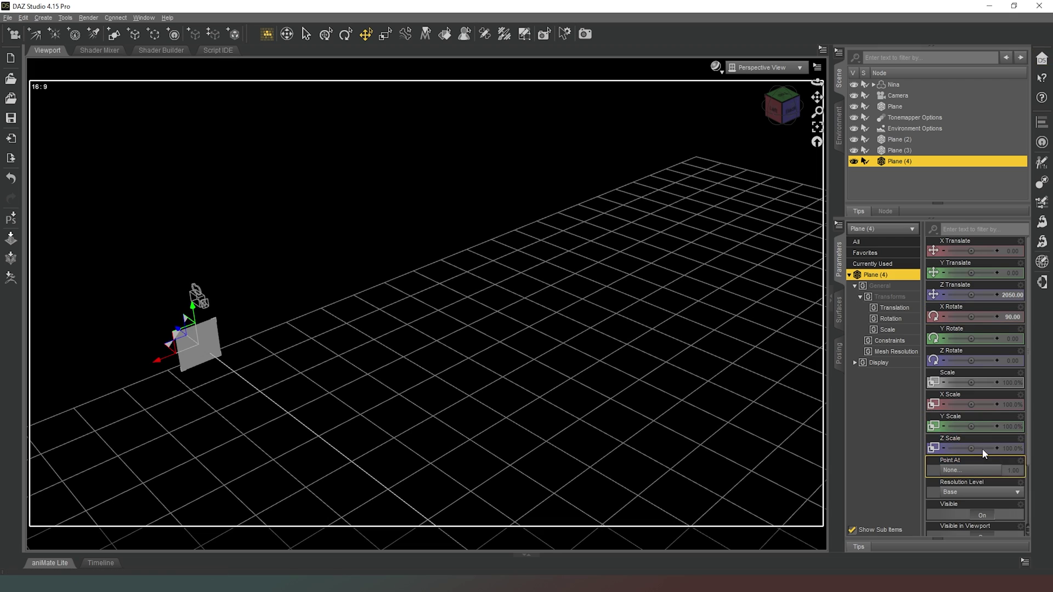
left_click(1015, 384)
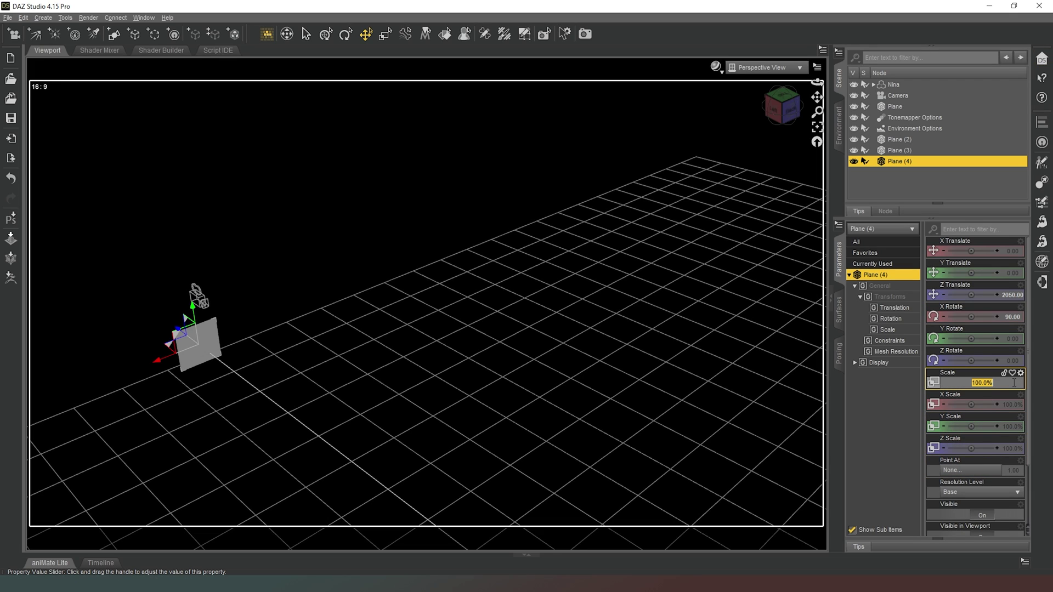
key("Return")
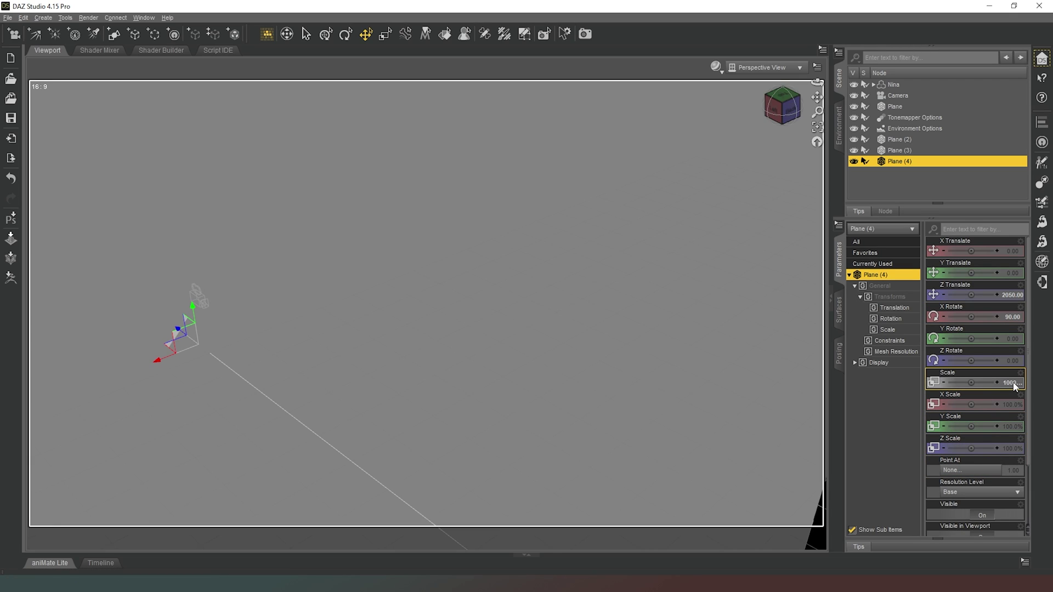
left_click(783, 104)
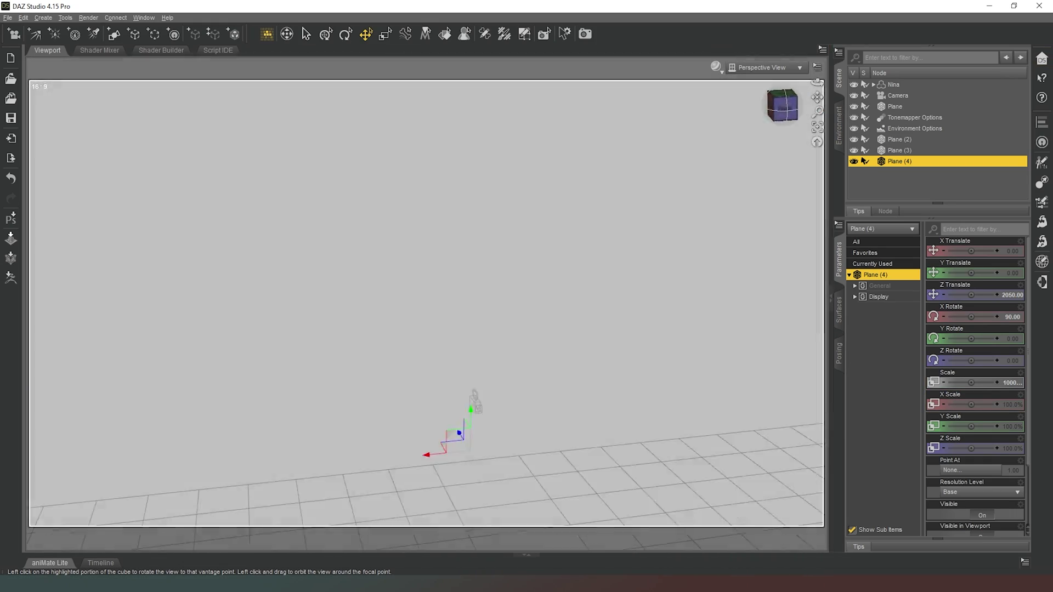
left_click(783, 104)
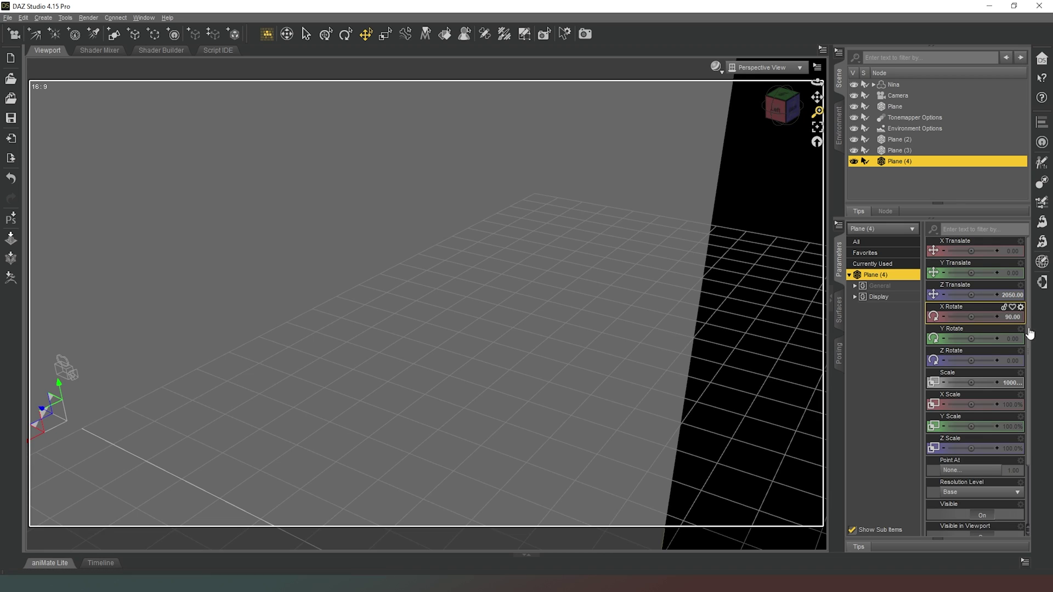
Step: Set the overall Scale of the distant wall plane, Plane (4), to 5000%
left_click(1012, 384)
type("5000")
key("Return")
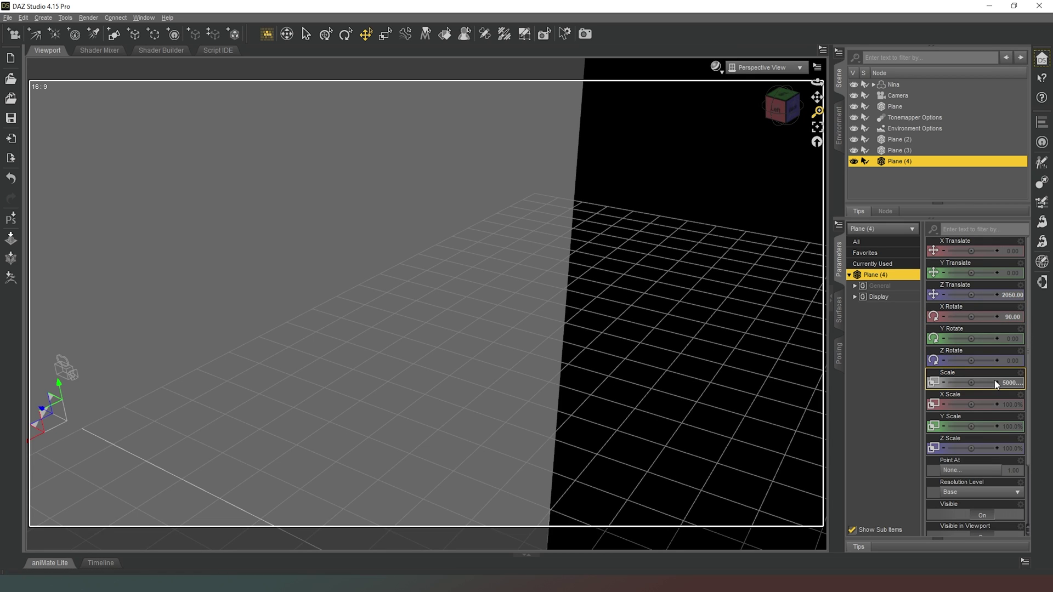
Step: View the scene through the Camera and preview it in the NVIDIA Iray draw style
left_click(762, 68)
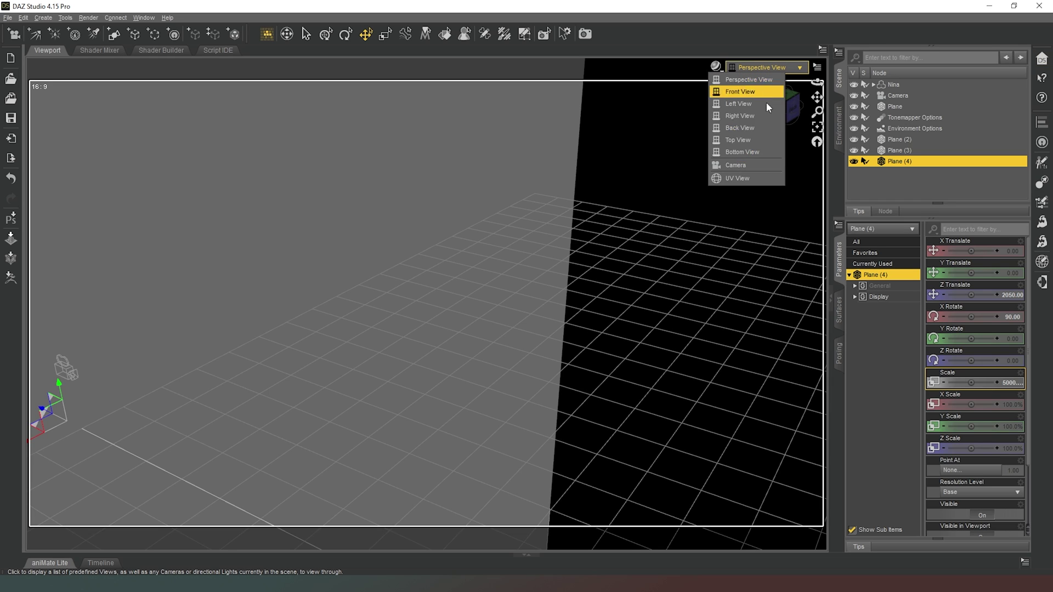
left_click(763, 167)
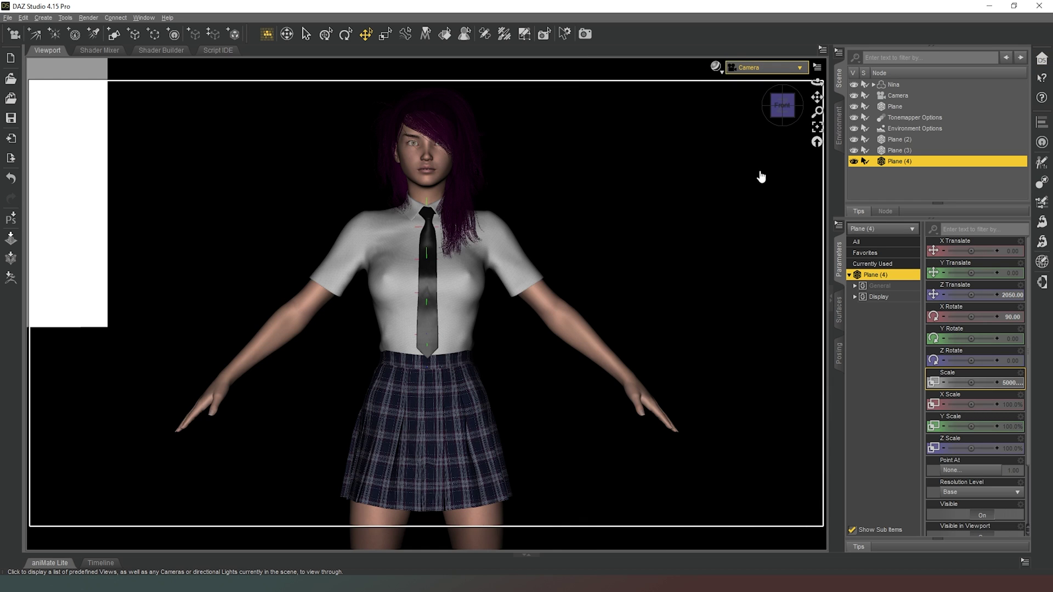
left_click(723, 73)
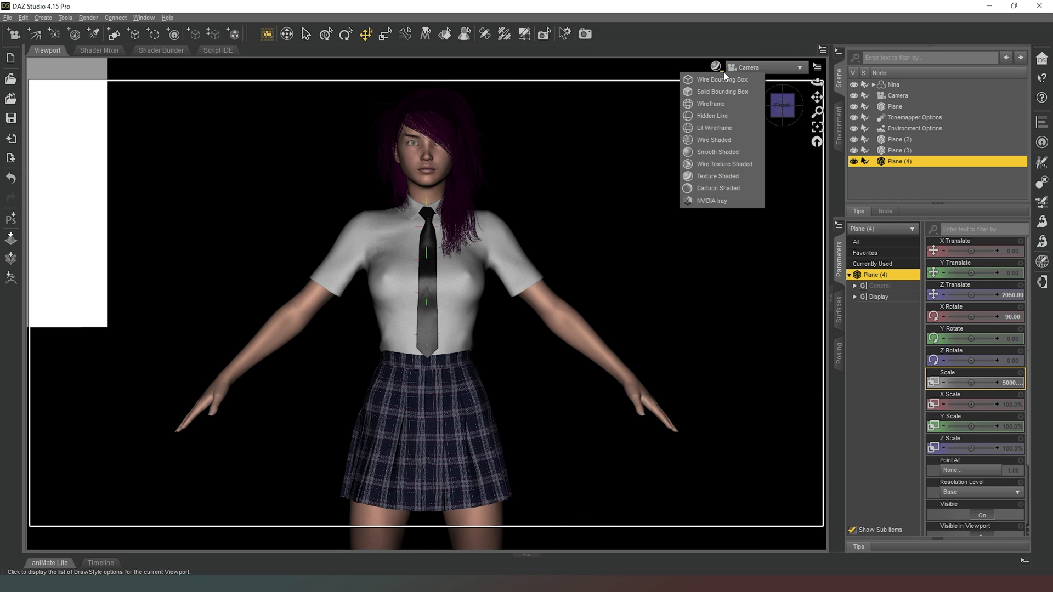
left_click(712, 201)
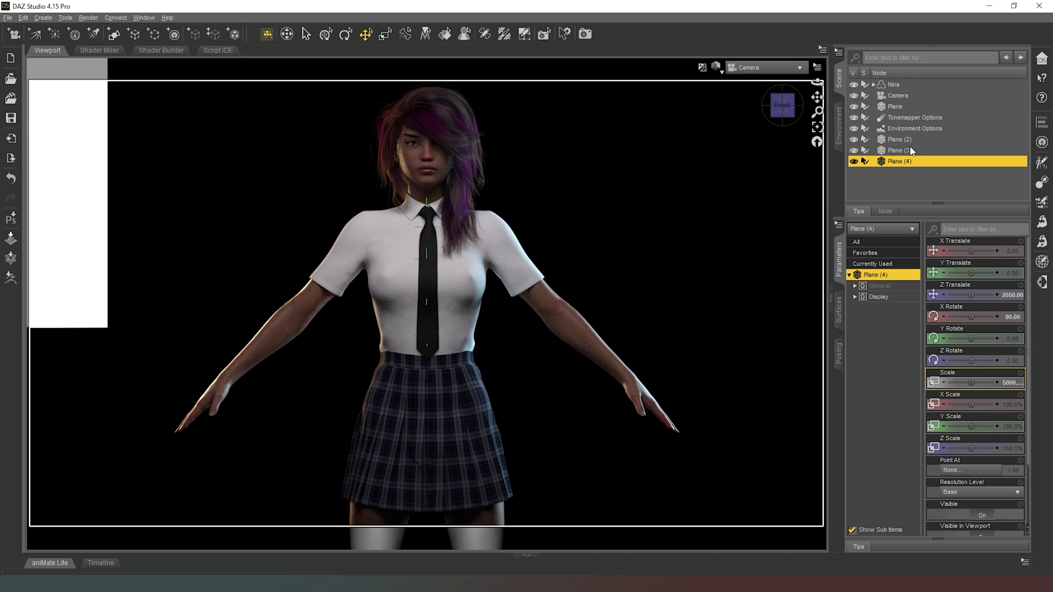
Step: Select the front key-light plane and set its emission luminance to 1500
left_click(896, 107)
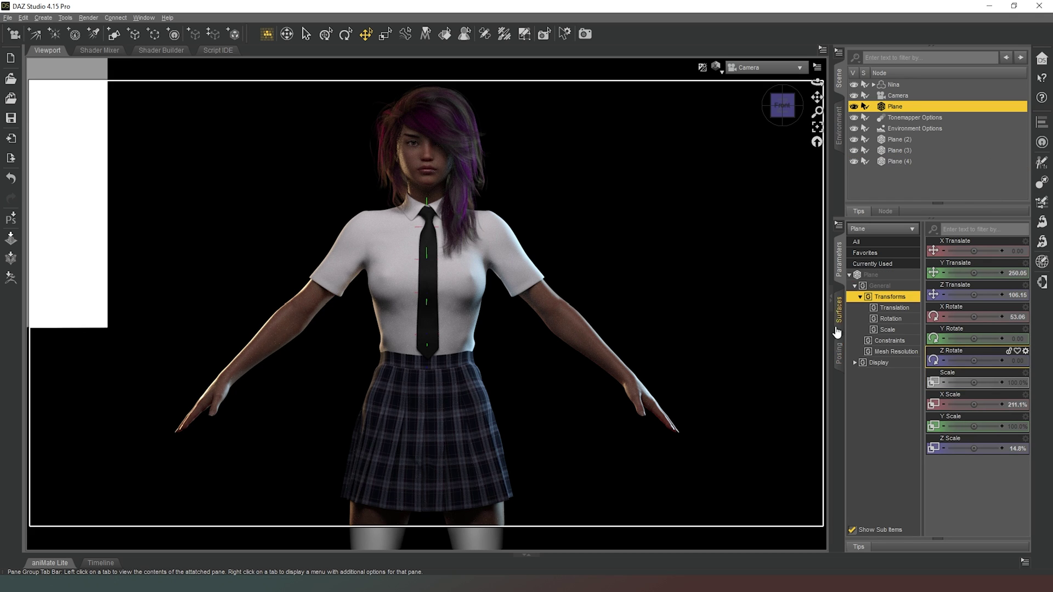
left_click(837, 310)
left_click(887, 360)
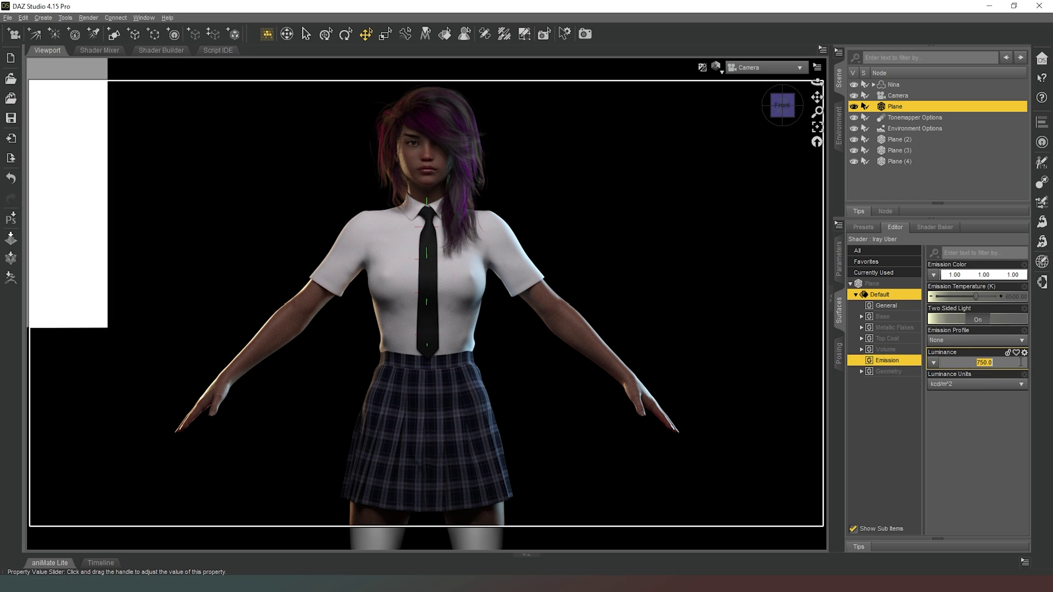
type("1500")
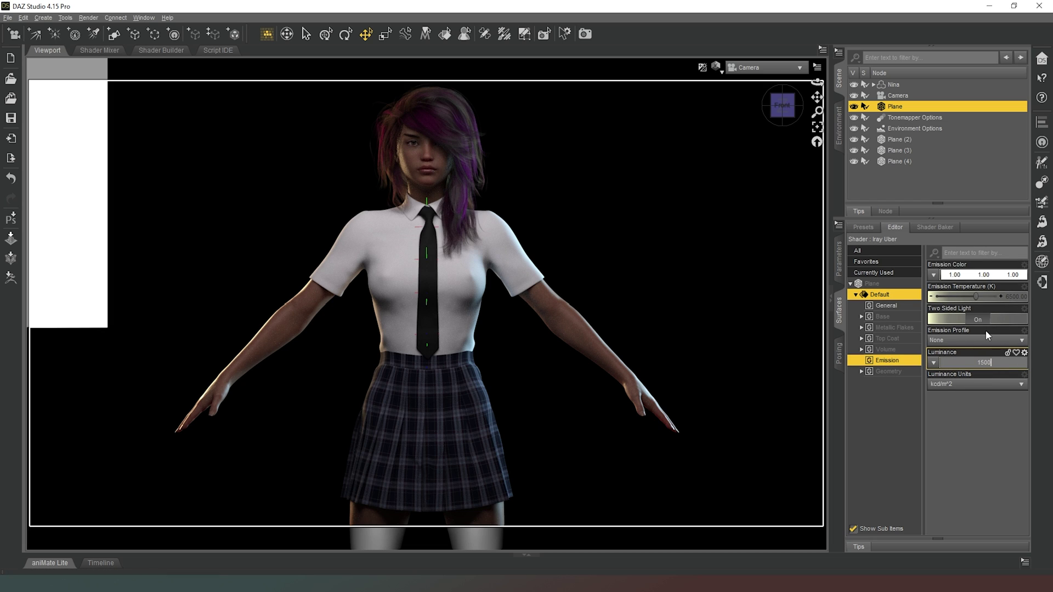
key("Return")
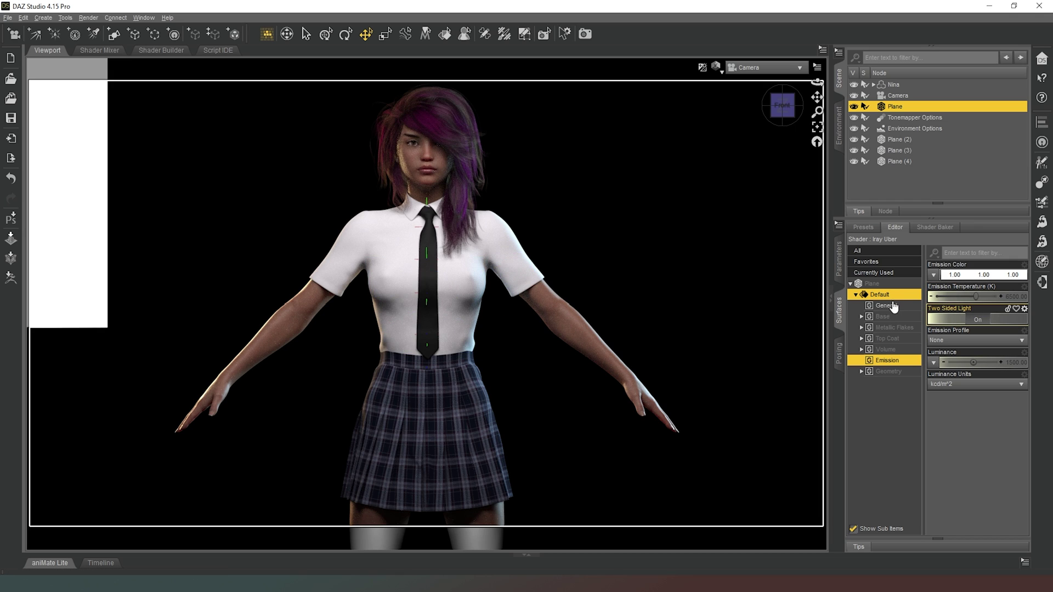
Step: Shrink the front key-light plane to an X Scale of 150% and a Z Scale of 8%
left_click(839, 271)
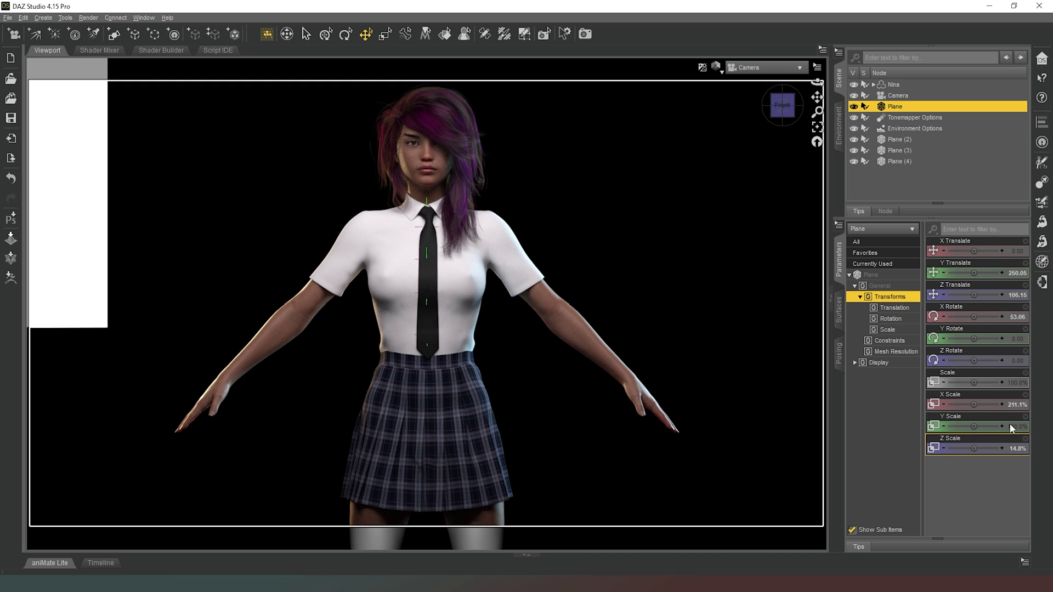
left_click(1016, 405)
type("150")
key("Return")
left_click(1016, 340)
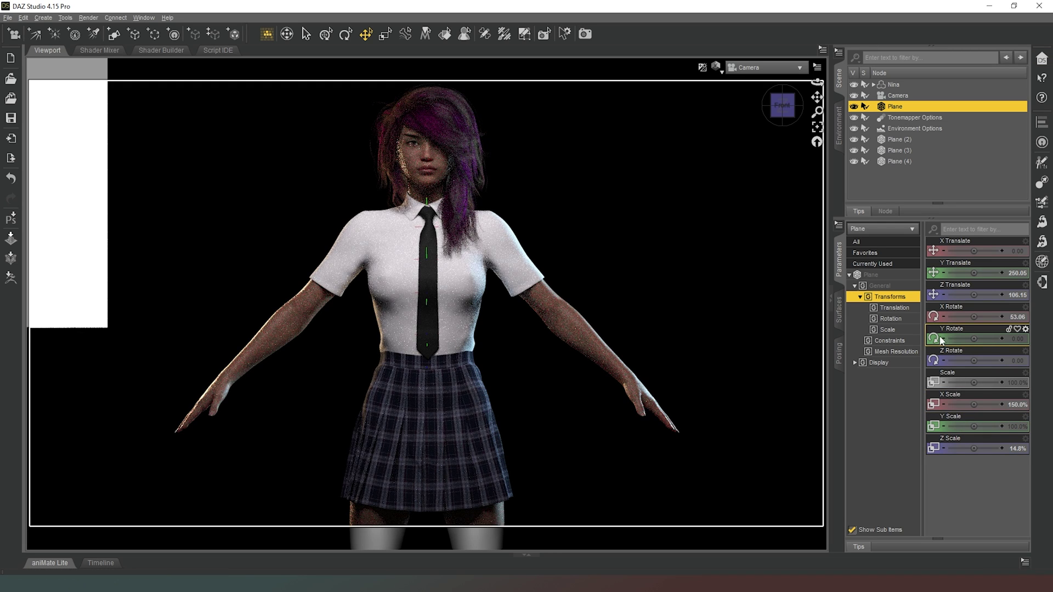
left_click(1011, 450)
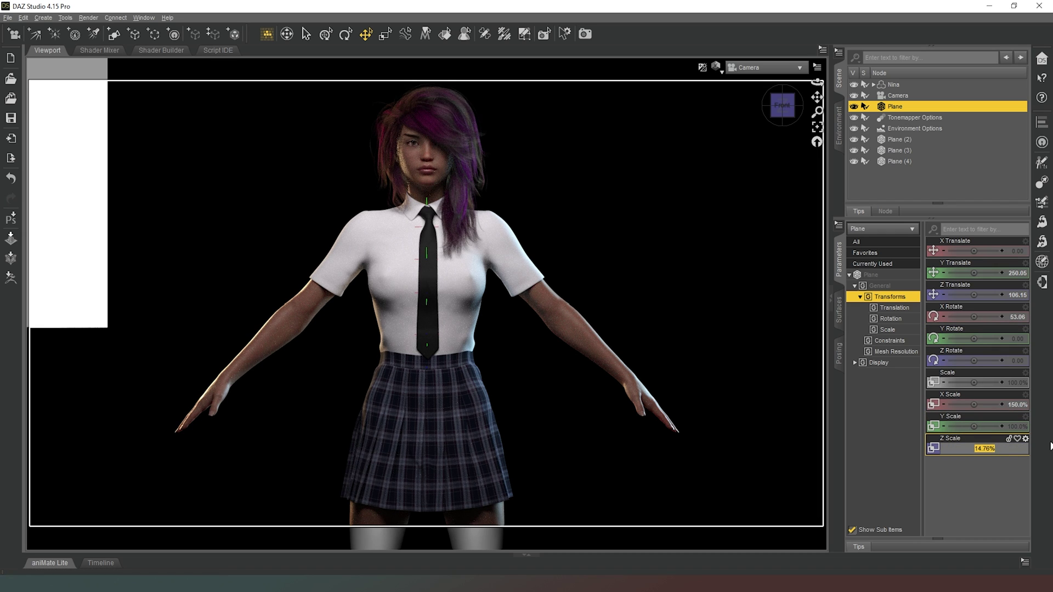
key("Return")
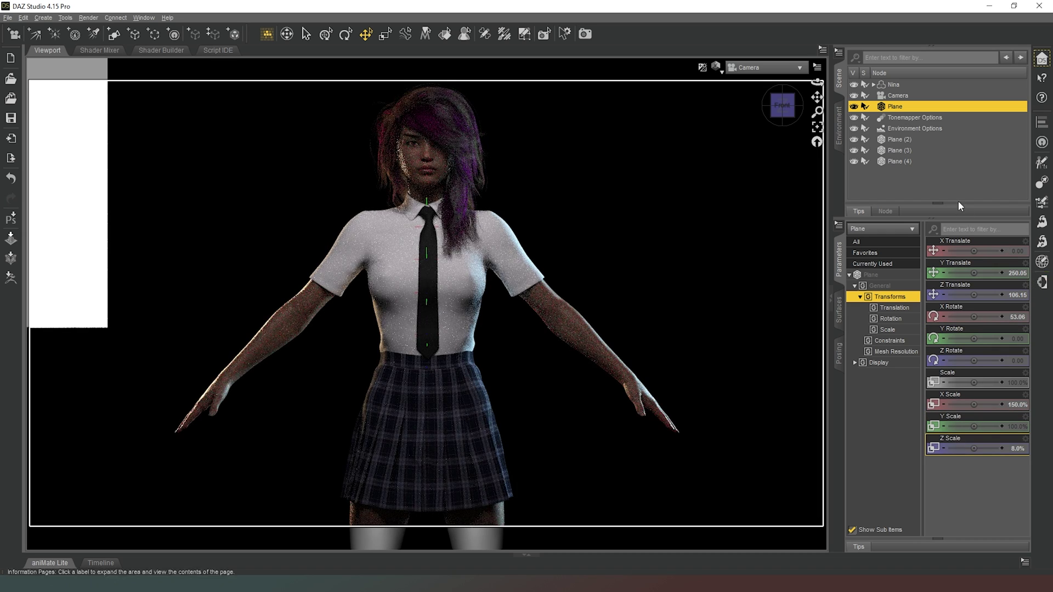
Step: Raise the front key-light plane to a Y Translate of 300
left_click(1017, 273)
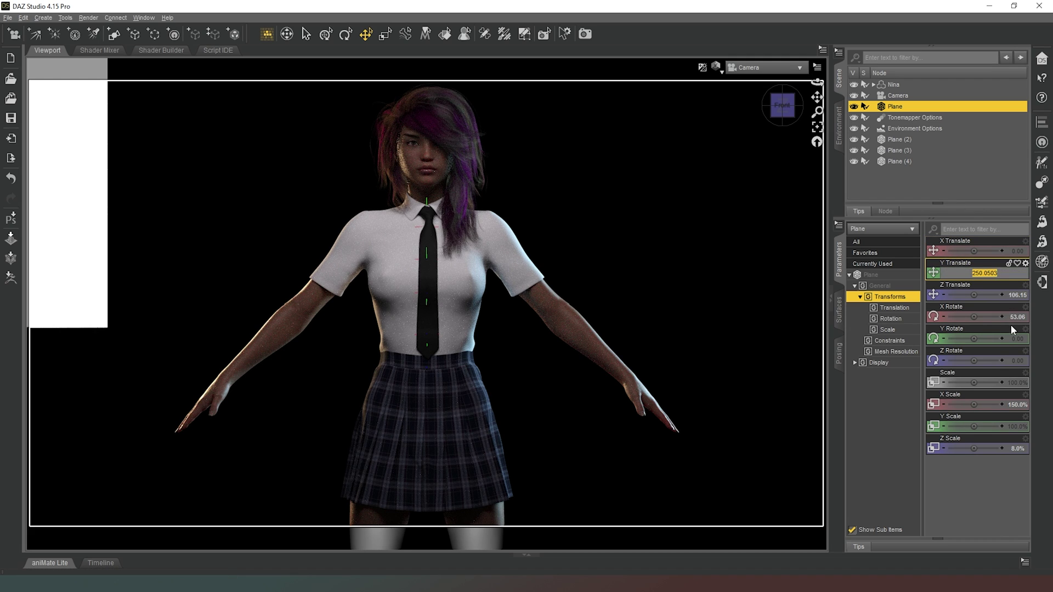
type("300")
key("Return")
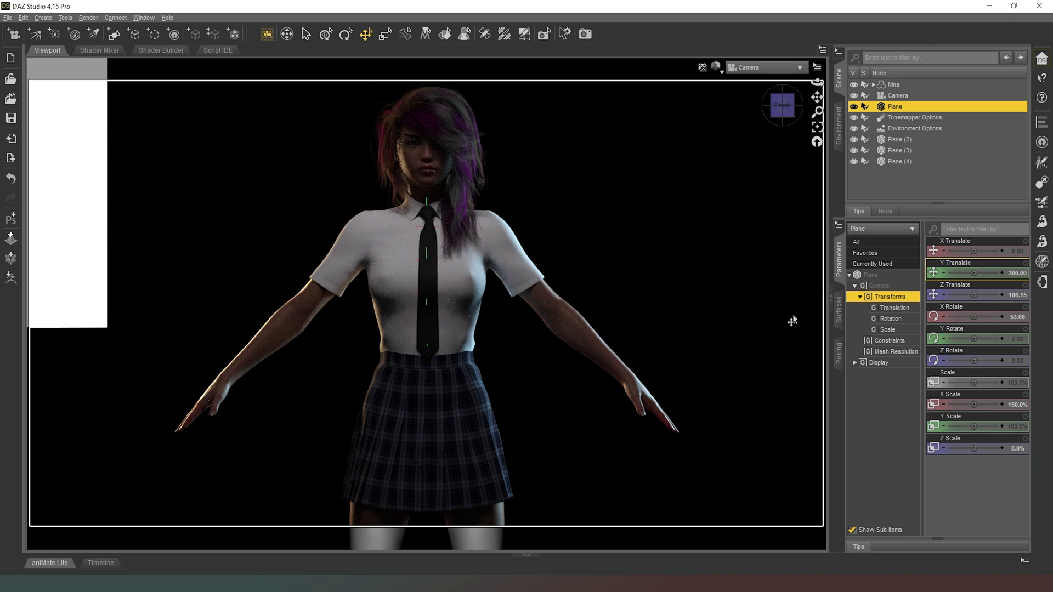
Step: Brighten the front key-light plane's emission, trying luminance values of 2200 and 5000 before setting it to 10000
left_click(841, 325)
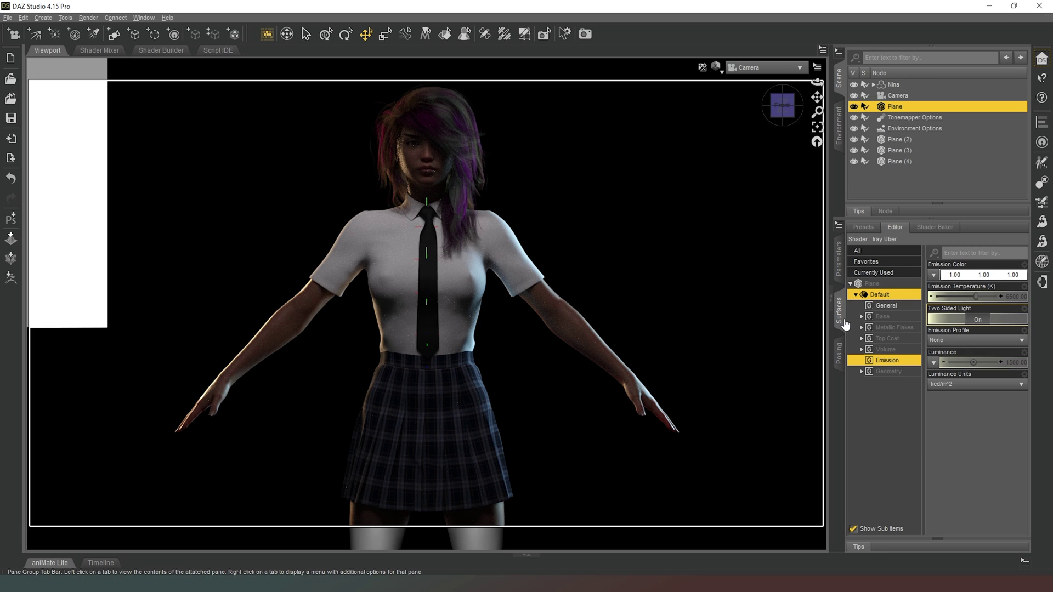
left_click(1020, 363)
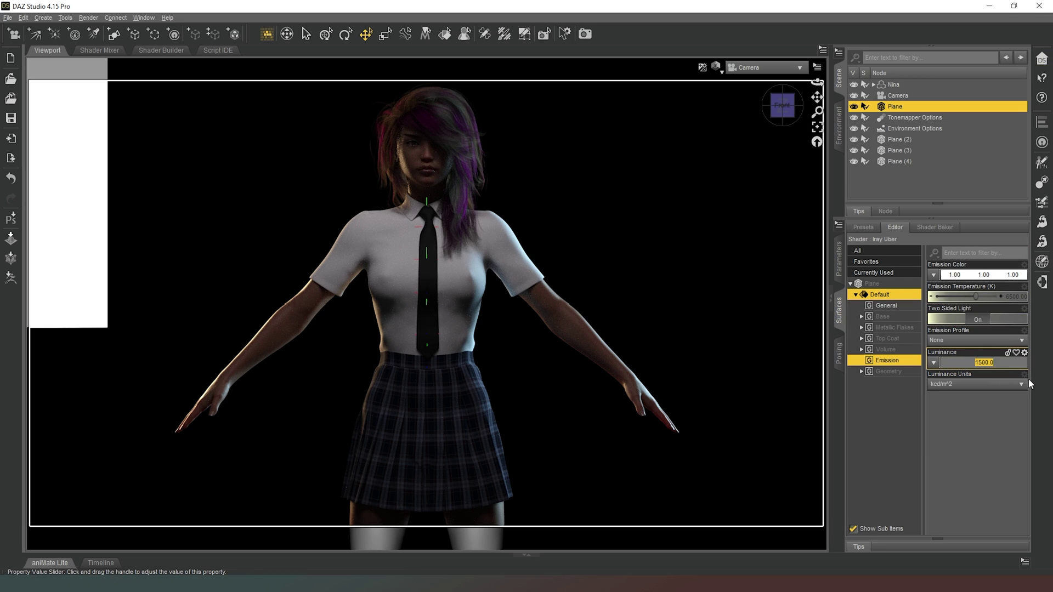
type("5000")
key("Return")
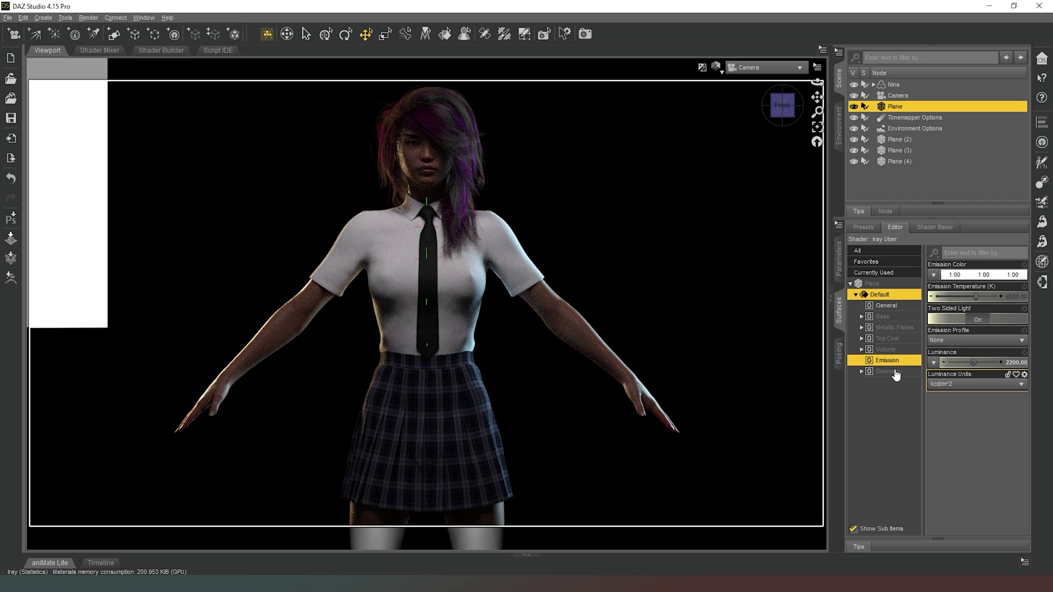
left_click(1008, 364)
type("5000")
key("Return")
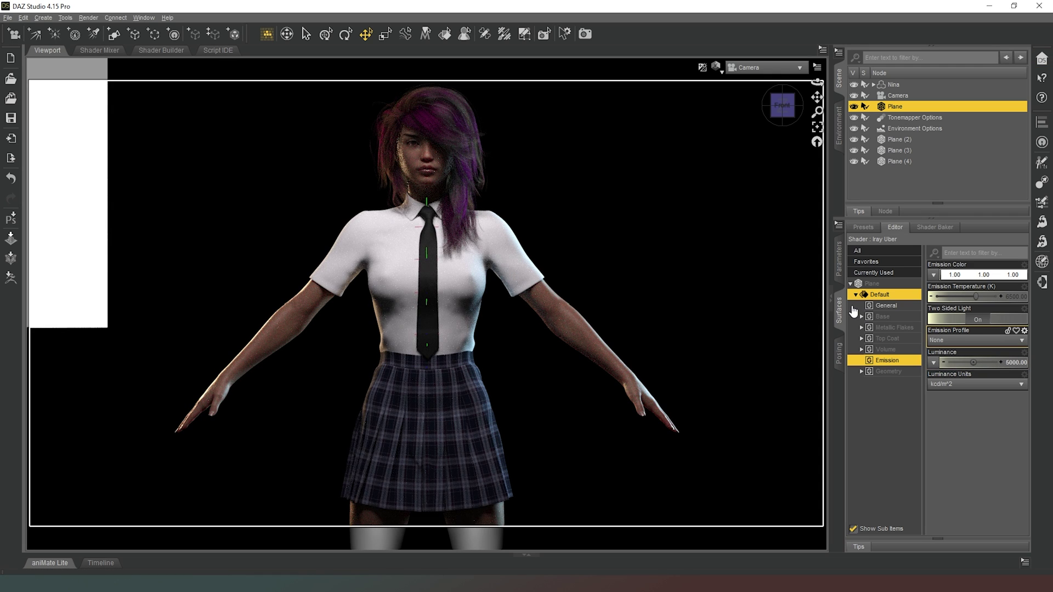
left_click(1015, 364)
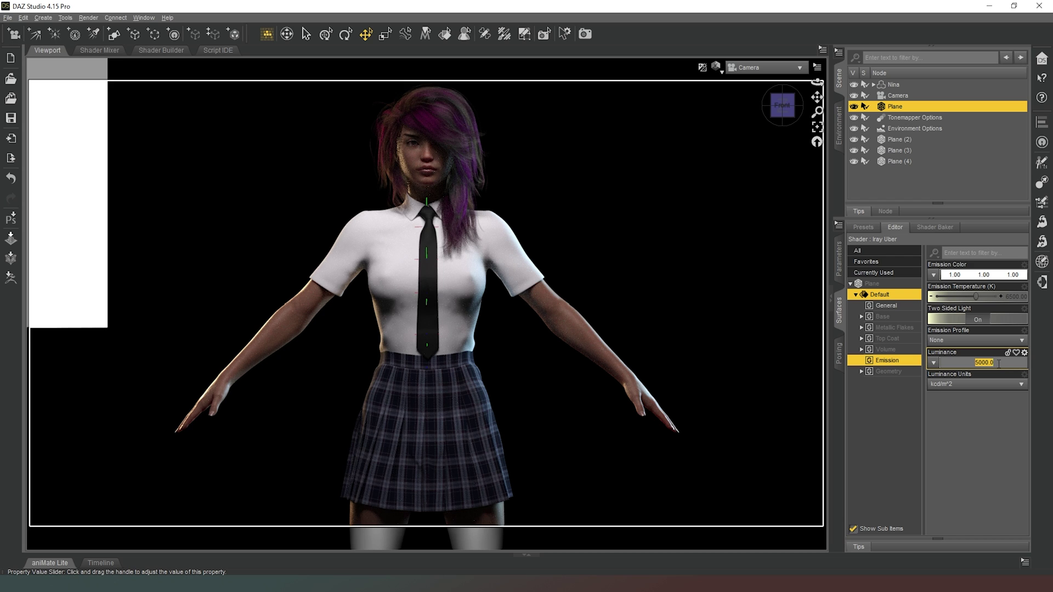
key("Return")
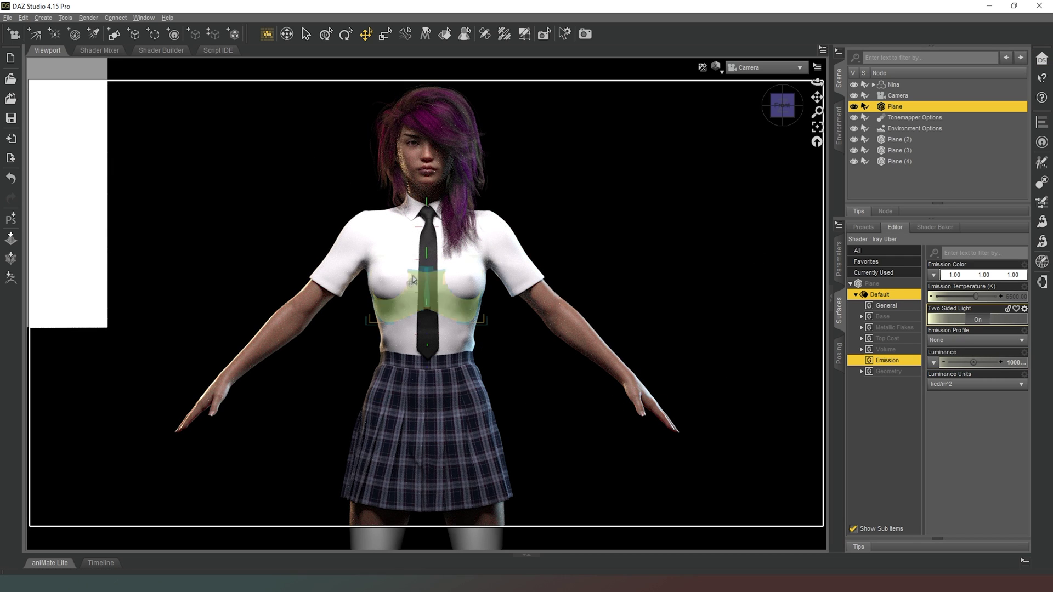
Step: Turn the distant Plane (4) into a light by setting its surface's emission color to pure white
left_click(894, 162)
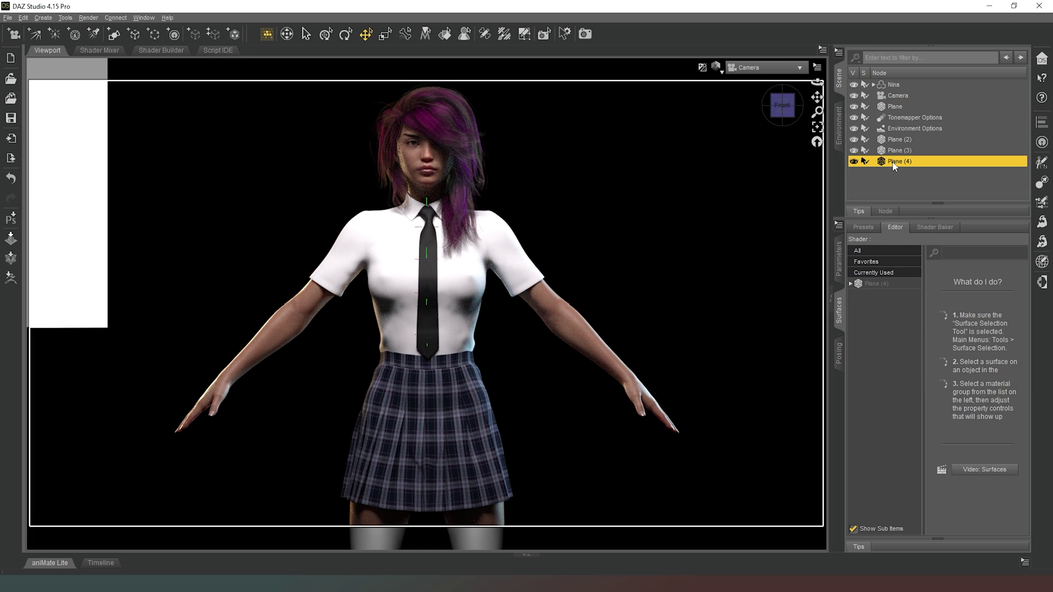
left_click(851, 284)
left_click(856, 295)
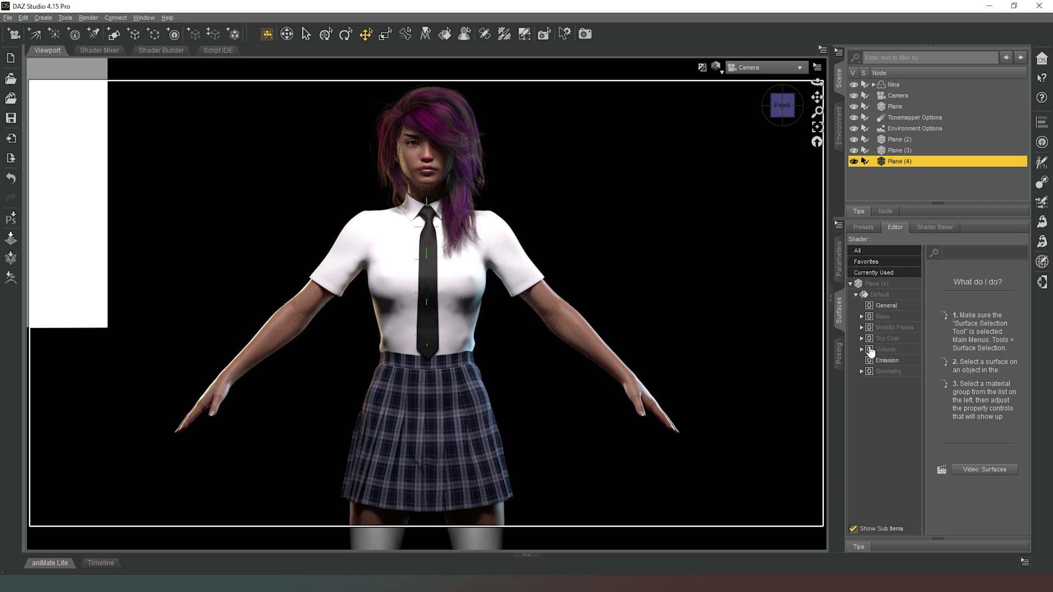
left_click(884, 362)
left_click(968, 274)
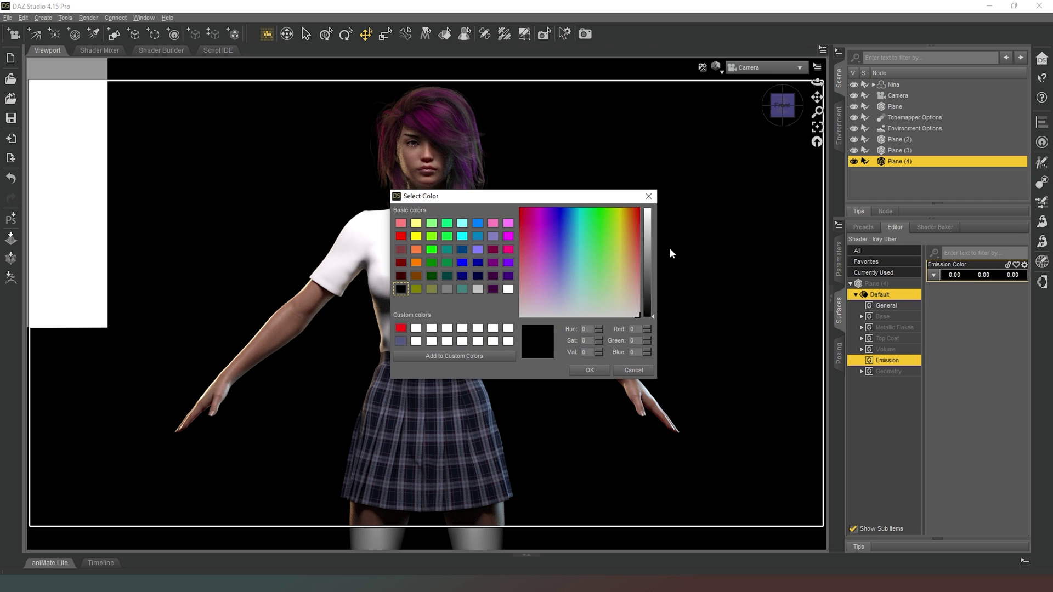
left_click_drag(656, 236, 651, 172)
left_click(588, 368)
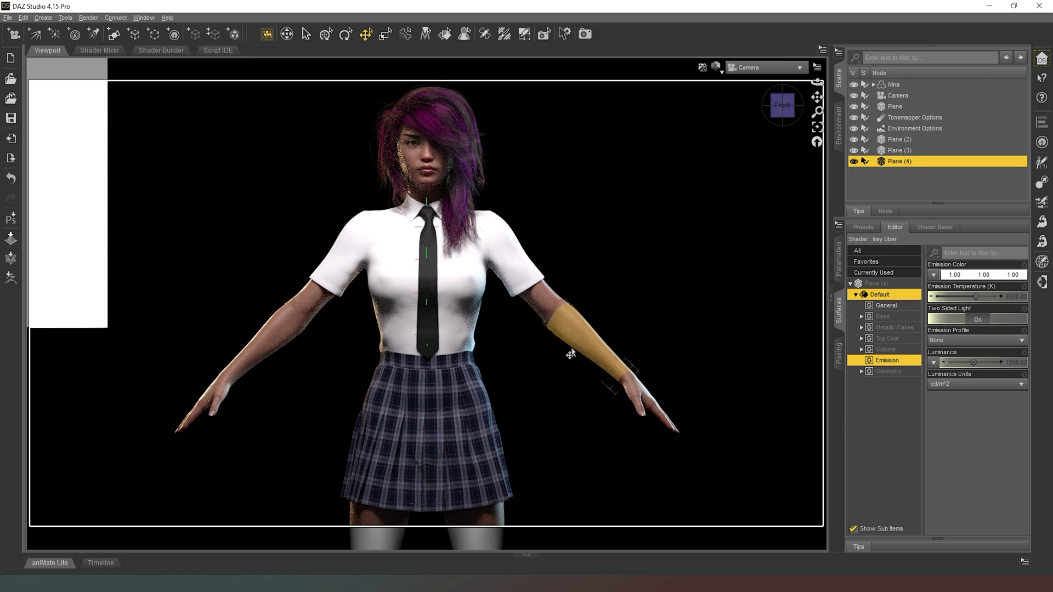
Step: Set Plane (4)'s luminance units to kcd/m^2 and its luminance to 20
left_click(991, 384)
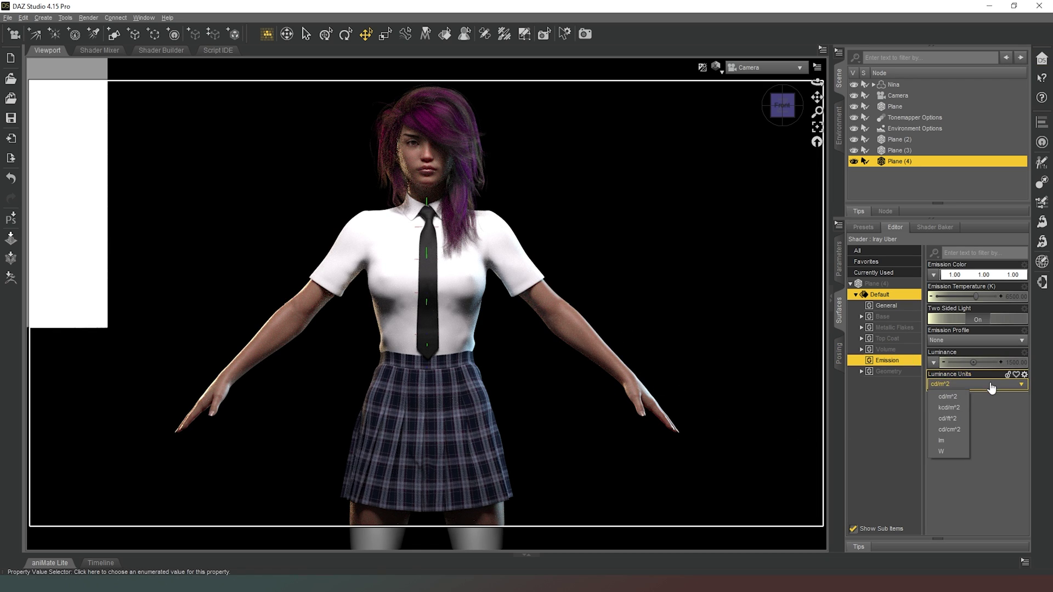
left_click(956, 410)
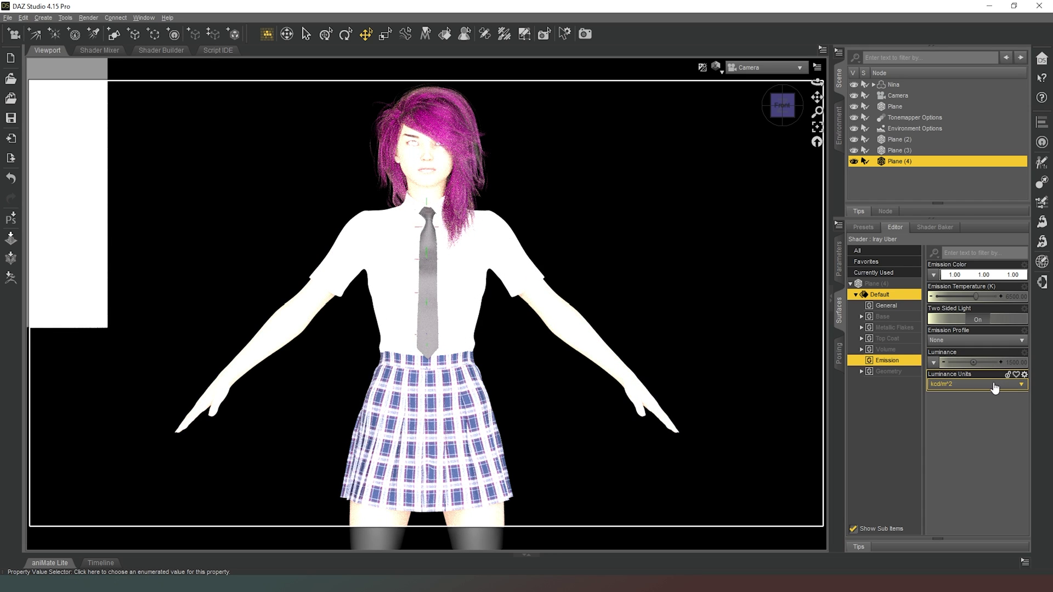
left_click(1009, 363)
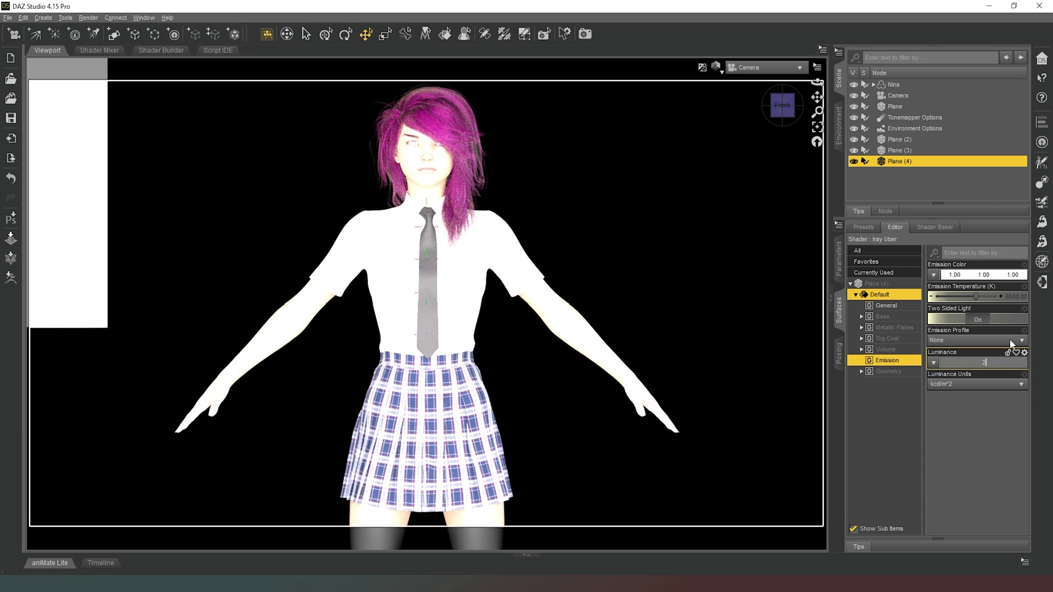
type("20")
key("Return")
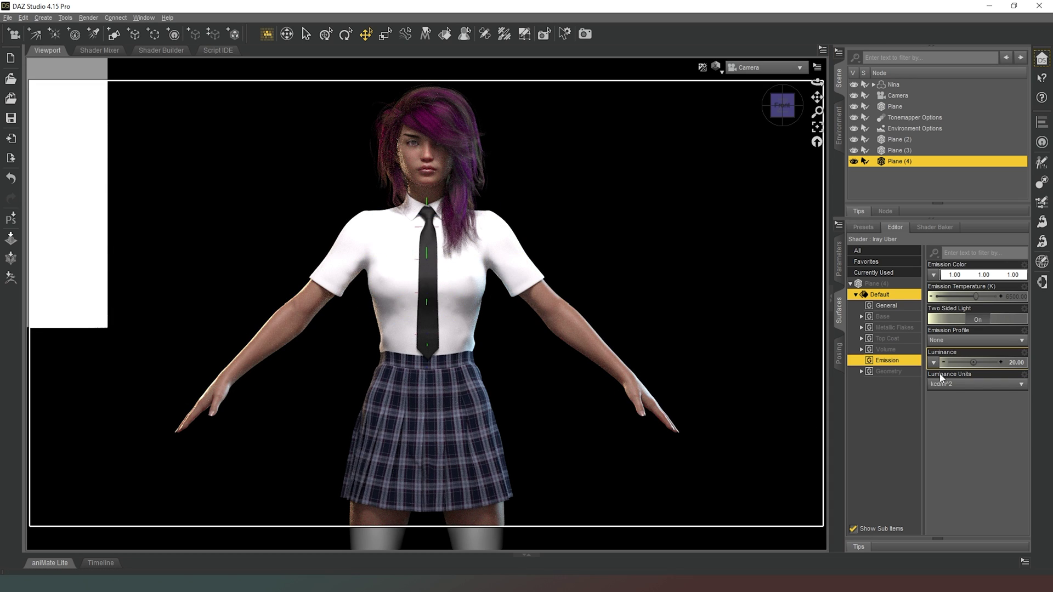
Step: Try a luminance of 30 on the distant Plane (4), then lower it to 15
left_click(1016, 362)
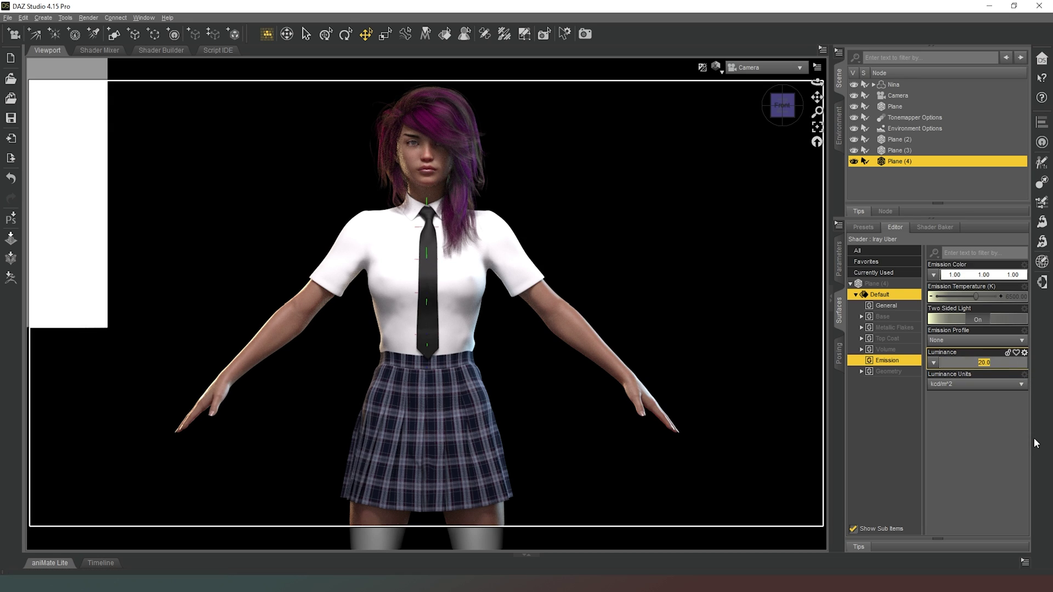
type("30")
key("Return")
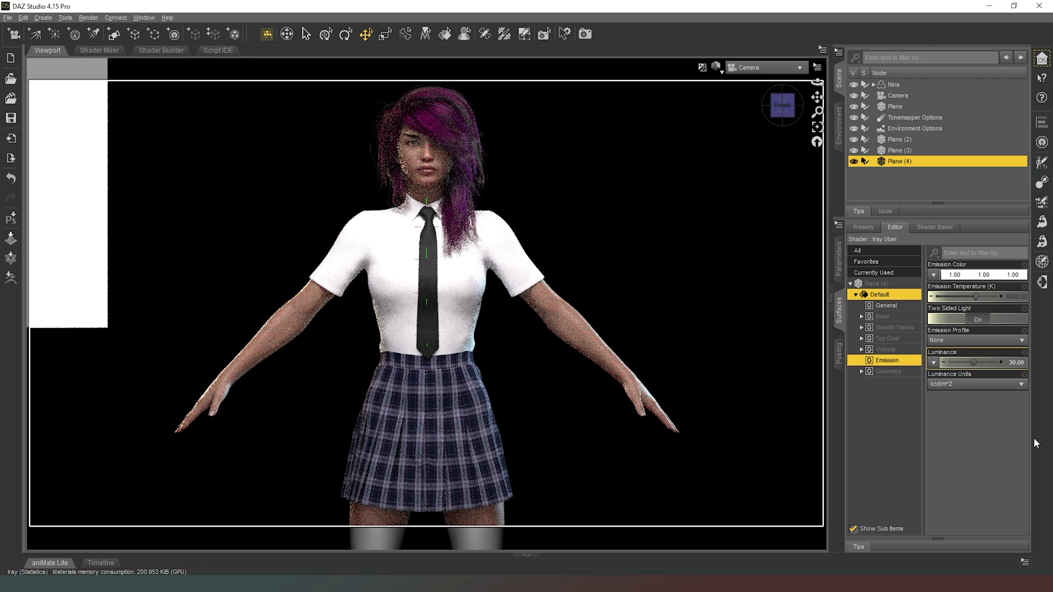
left_click(1012, 362)
type("15")
key("Return")
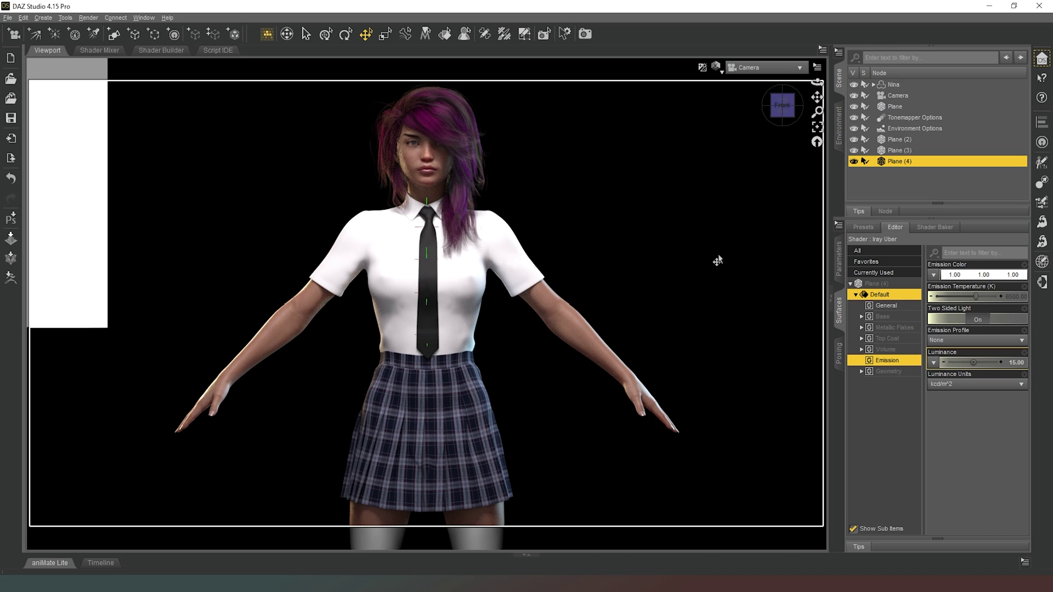
Step: Switch the viewport's draw style back to Texture Shaded
left_click(716, 67)
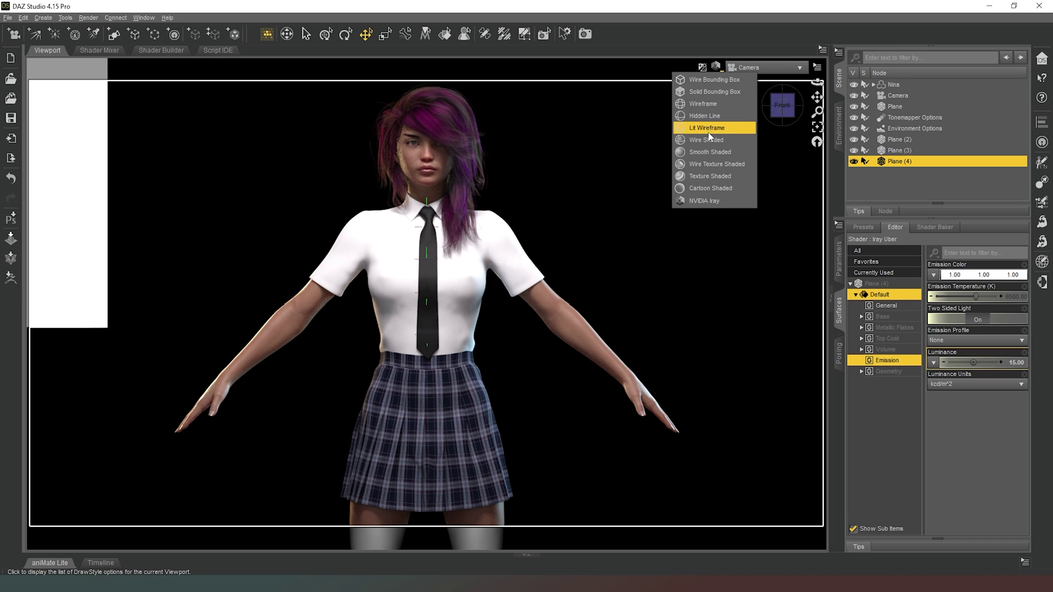
left_click(704, 176)
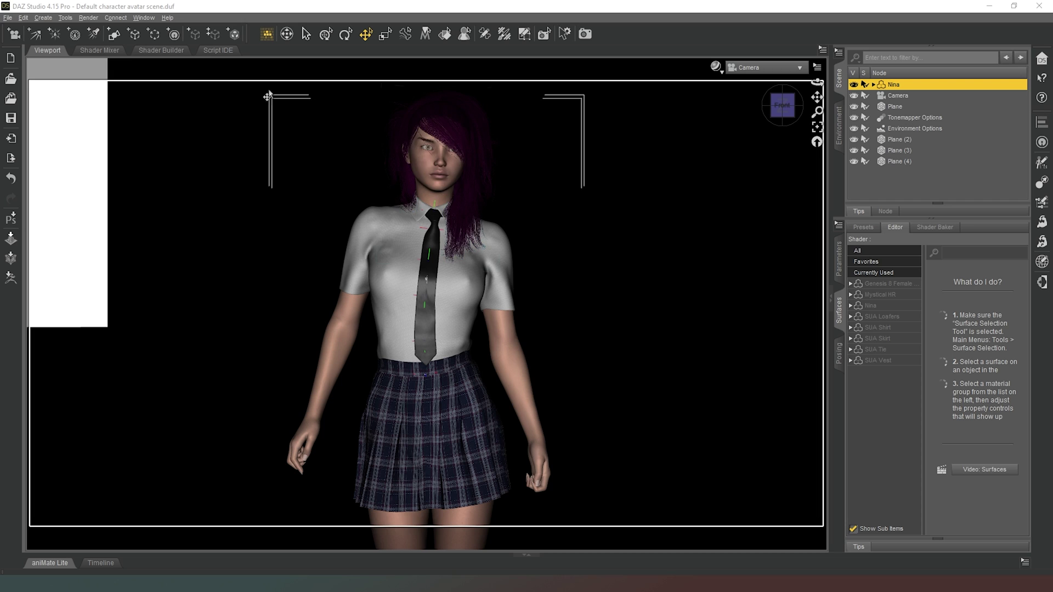
Step: Make the character's right eye point at the Camera
left_click(425, 154)
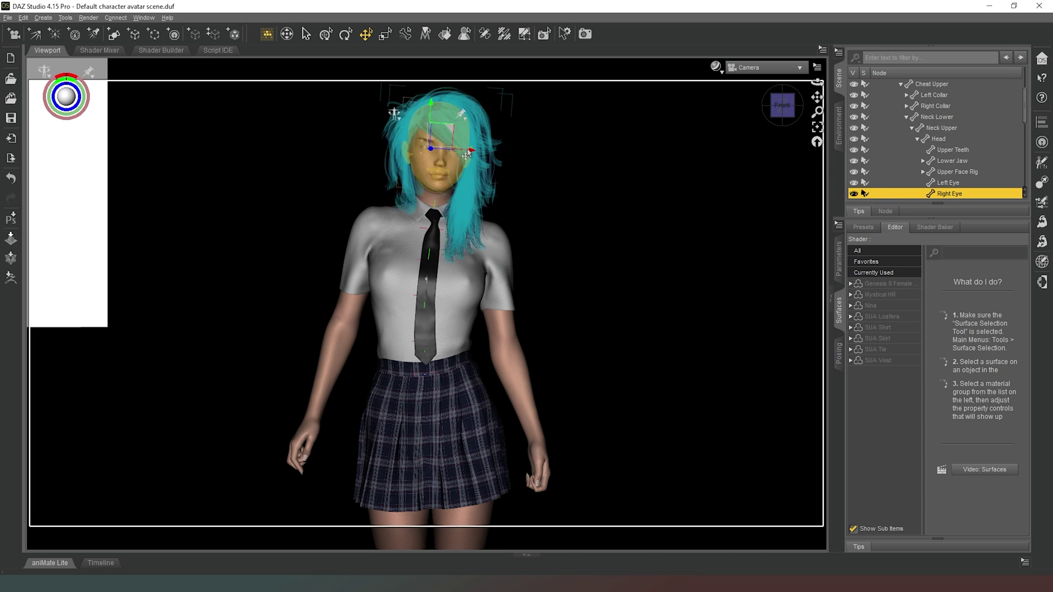
left_click(839, 268)
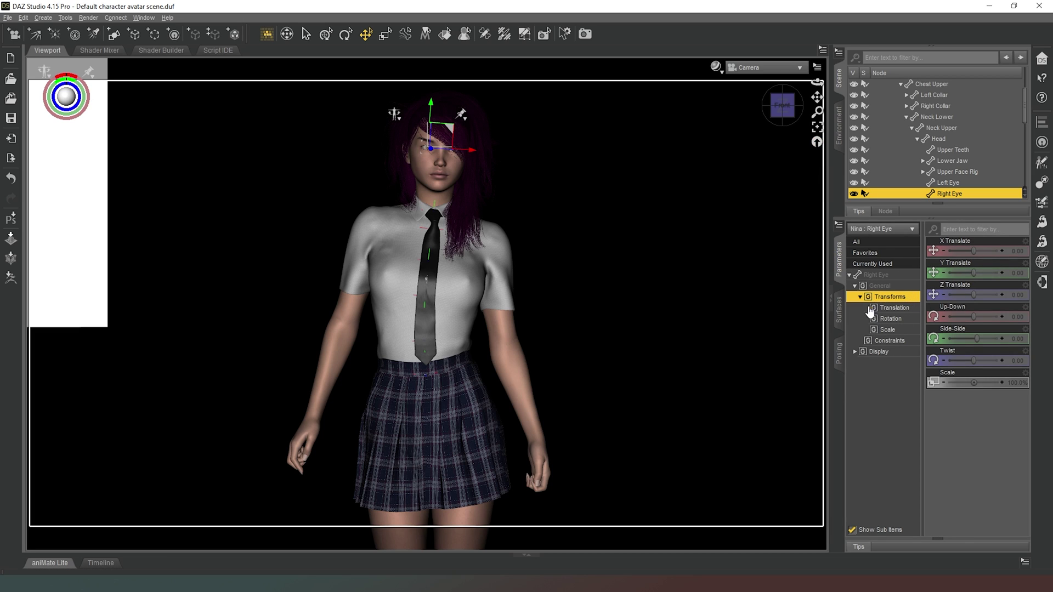
left_click(877, 275)
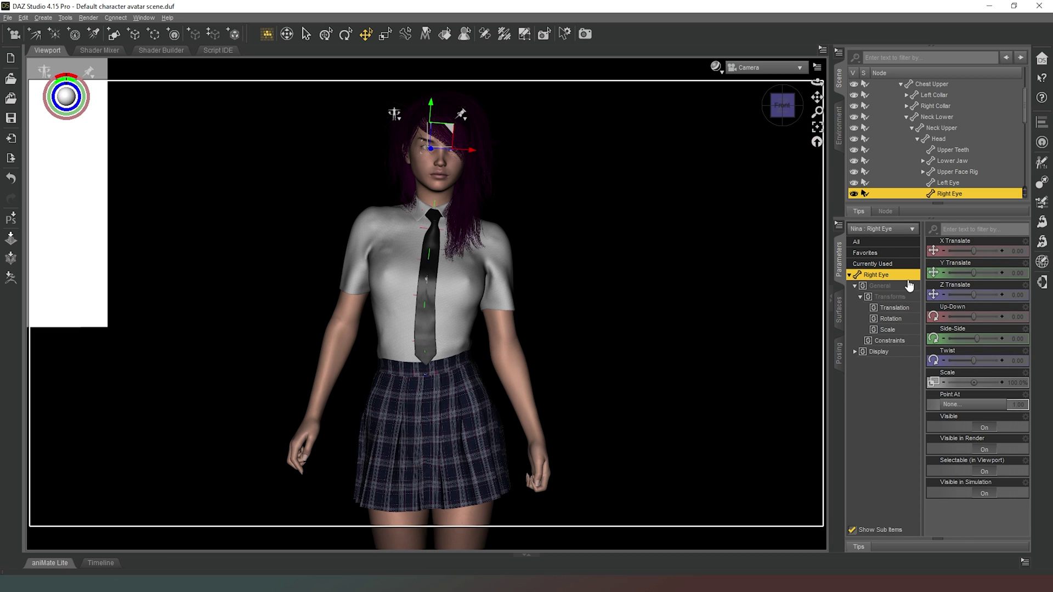
left_click(981, 404)
left_click(474, 212)
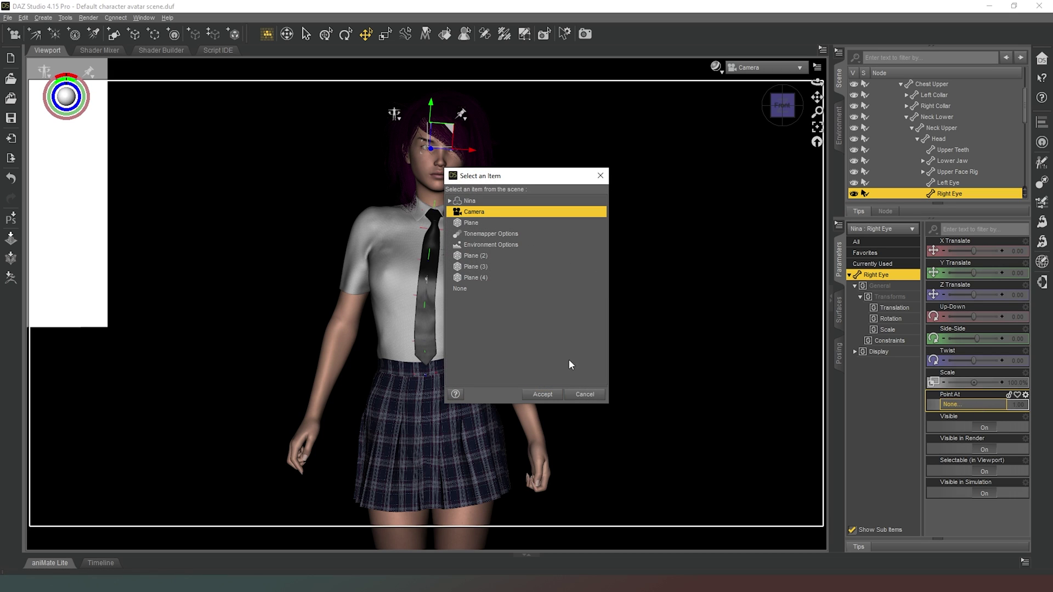
left_click(542, 395)
Step: Make the character's left eye point at the Camera as well, then clear the selection
left_click(944, 183)
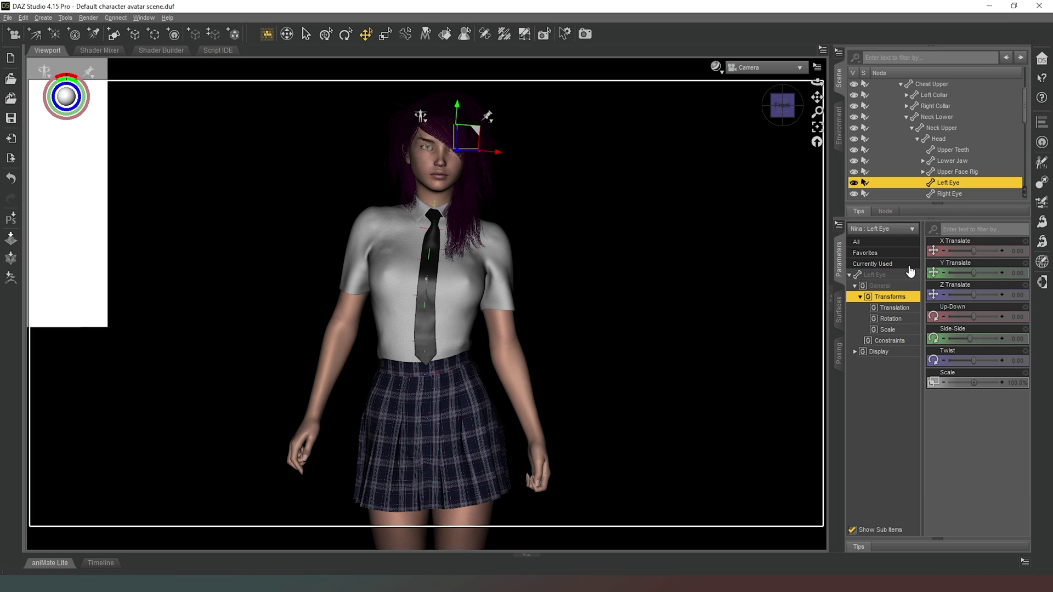
left_click(997, 405)
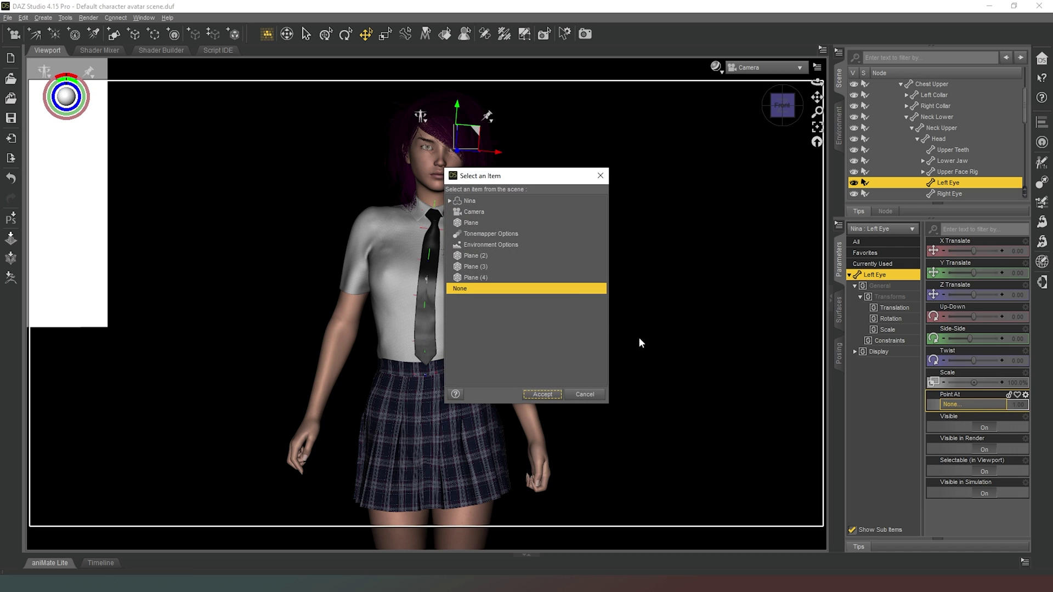
left_click(475, 212)
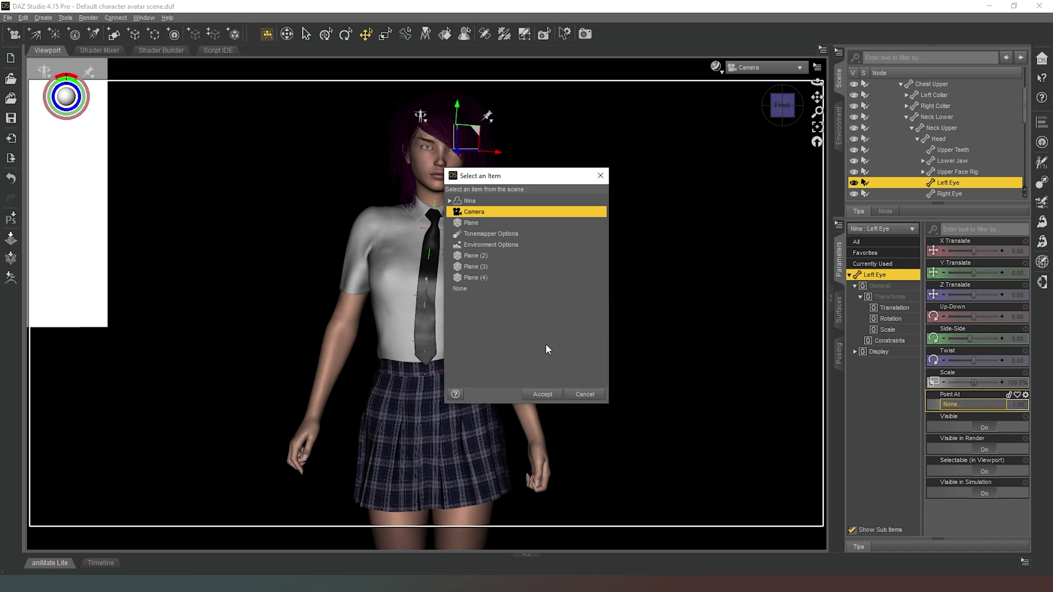
left_click(541, 395)
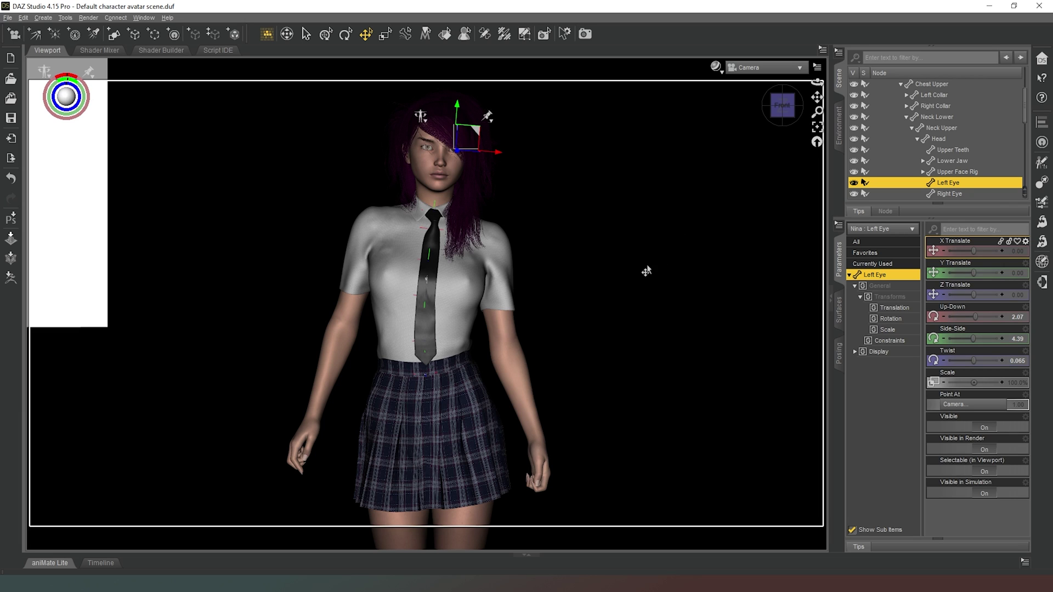
left_click(638, 245)
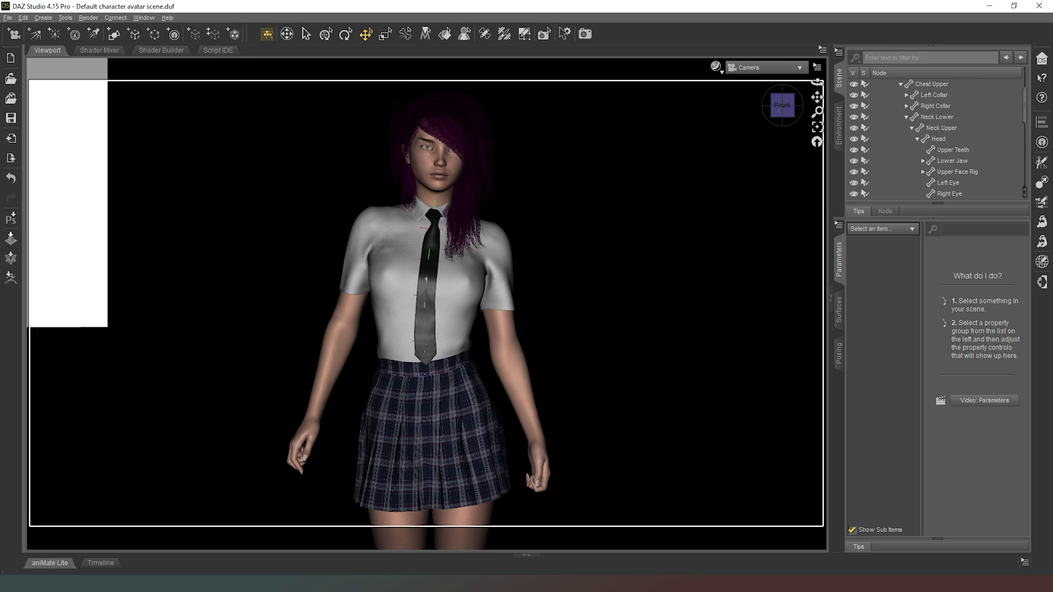
Step: In the general render settings, set the pixel height to 700 with proportions constrained
key("ctrl+shift+r")
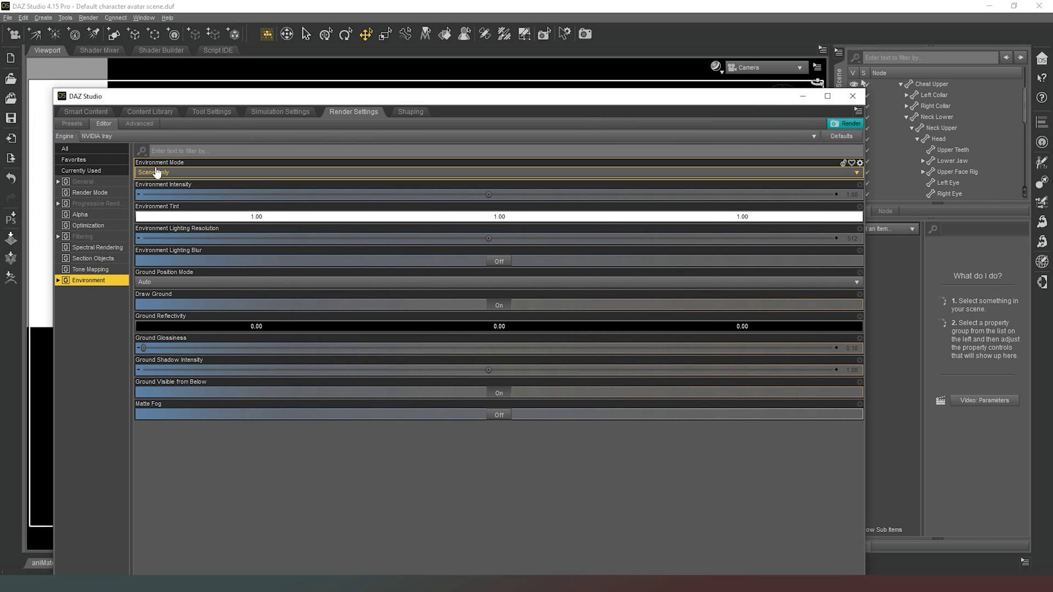
left_click(101, 182)
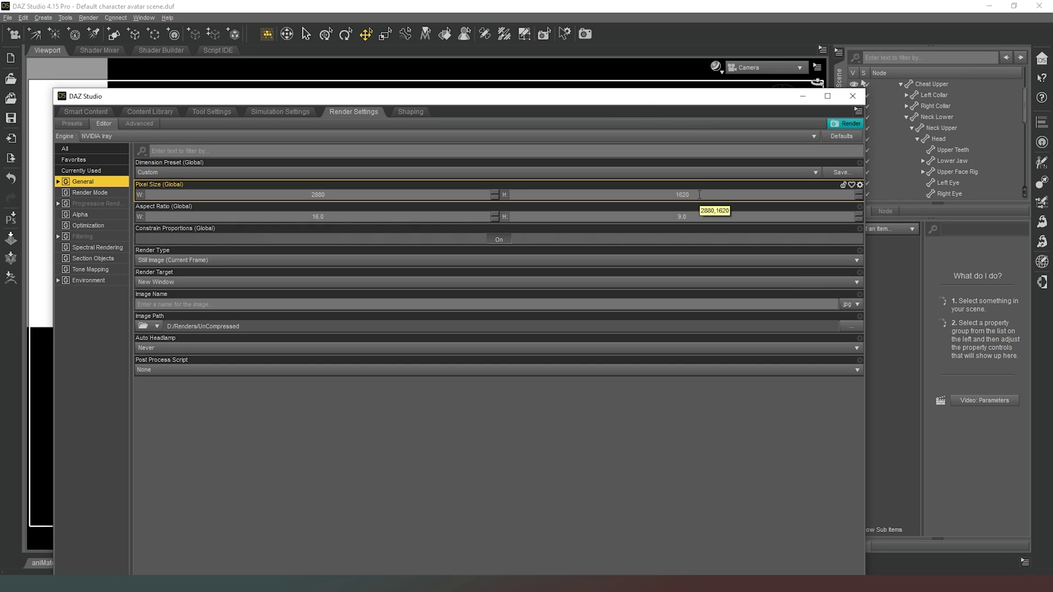
left_click(635, 197)
type("700")
key("Return")
Step: Try a 9:9 render aspect ratio, then narrow it to 7:9 to frame the character in portrait format
left_click_drag(552, 89, 615, 74)
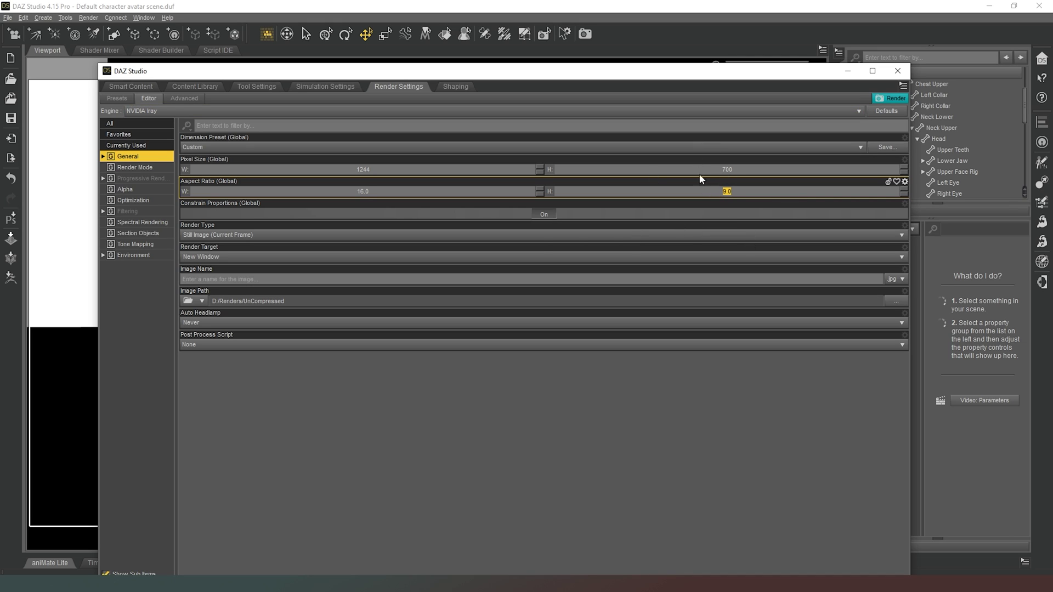
left_click(395, 191)
type("9")
key("Return")
left_click_drag(668, 80, 0, 142)
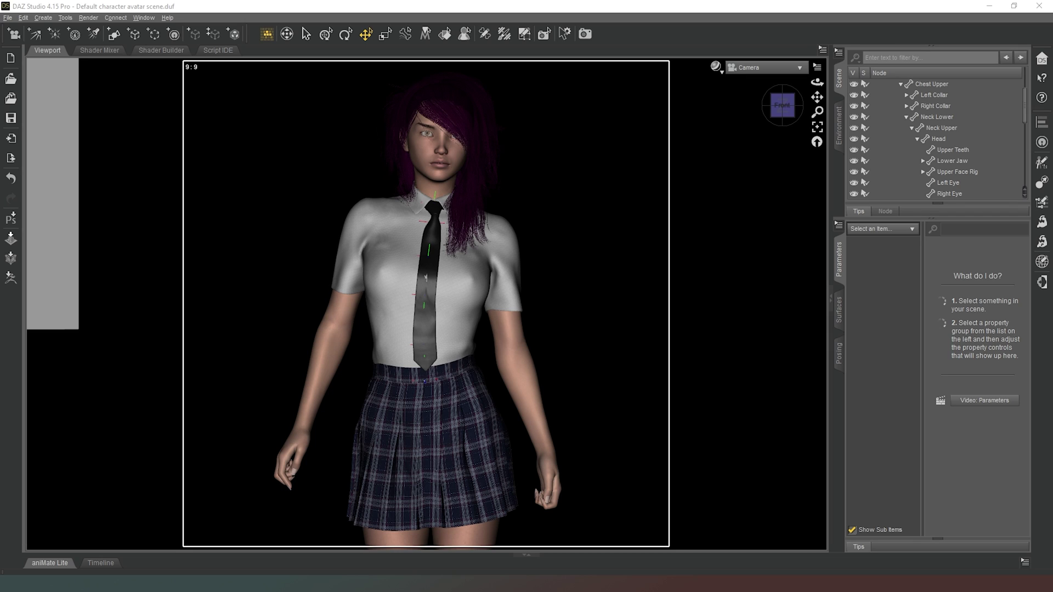
type("7")
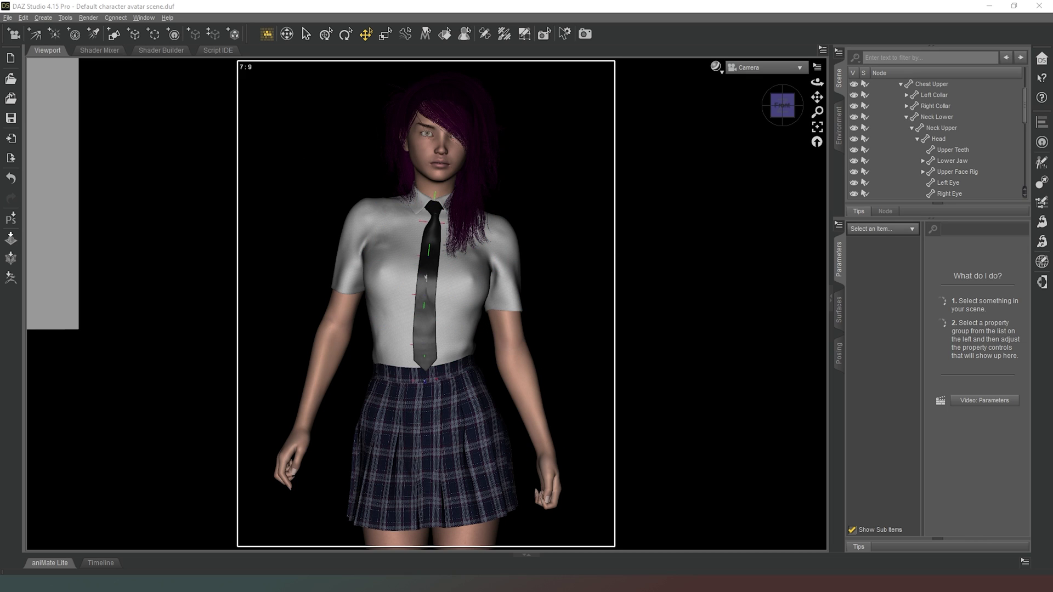
Step: Render the camera view of the lit character with Iray
left_click(585, 38)
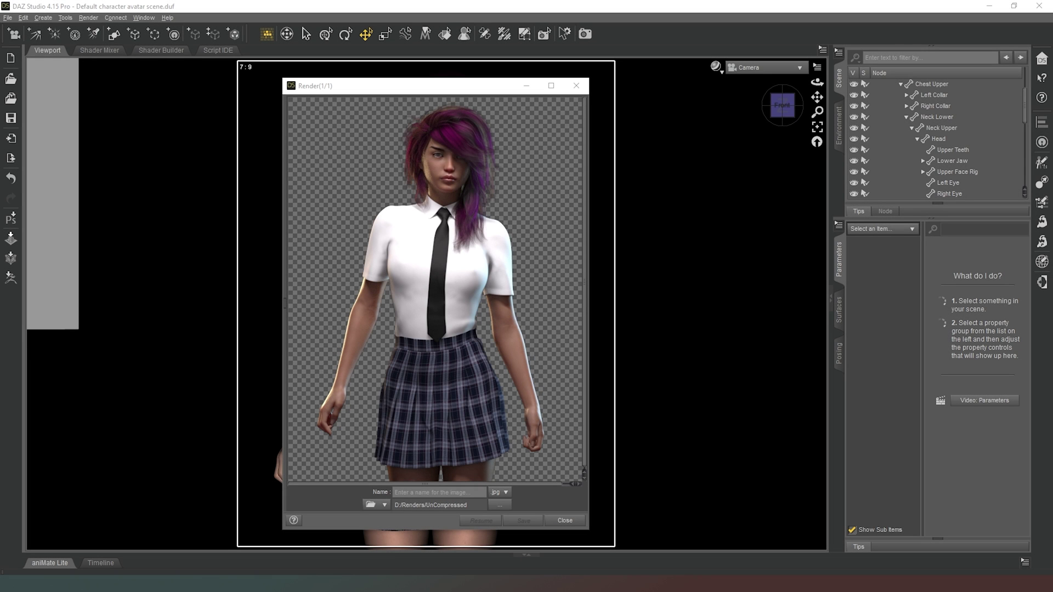